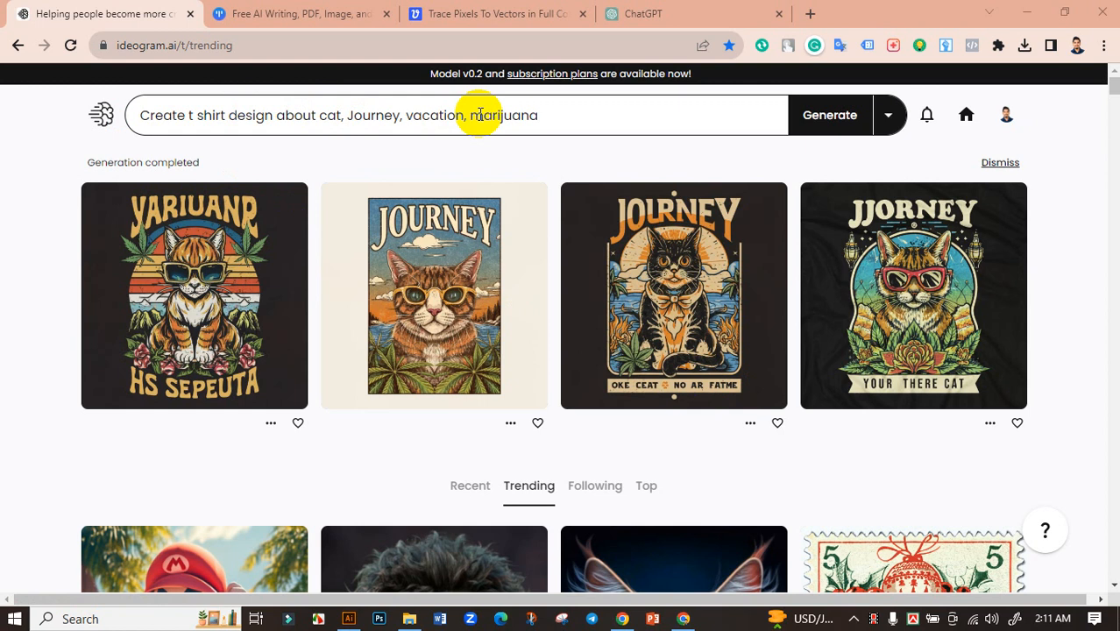
Step: Copy the word "marijuana" from the prompt and search for it in Google Images in a new browser tab
drag(534, 115, 469, 116)
key(ctrl+c)
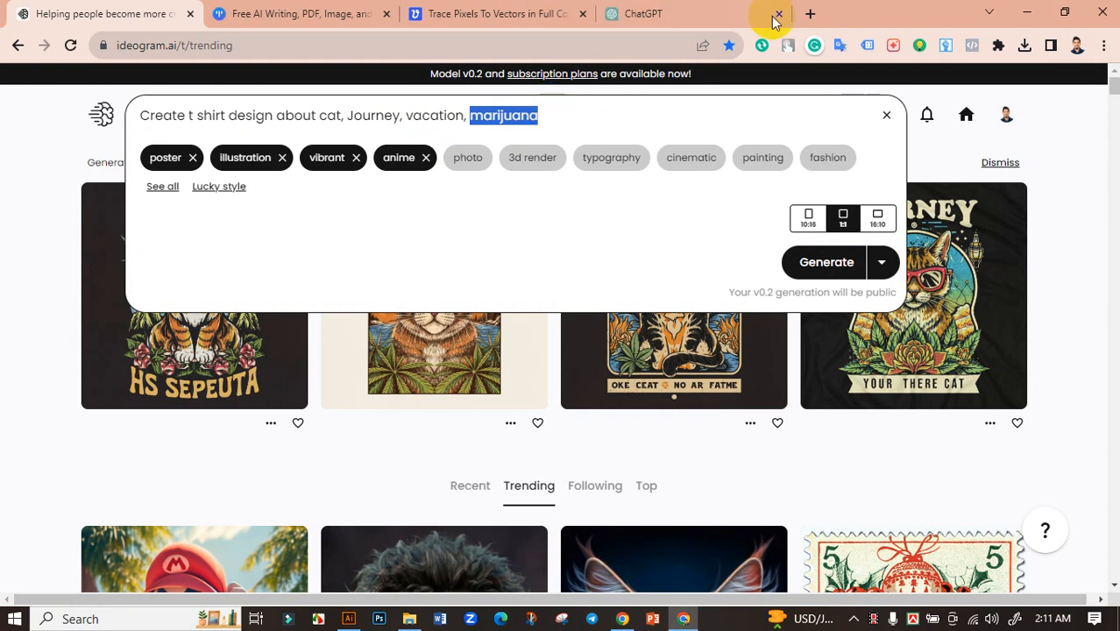
click(810, 13)
key(ctrl+v)
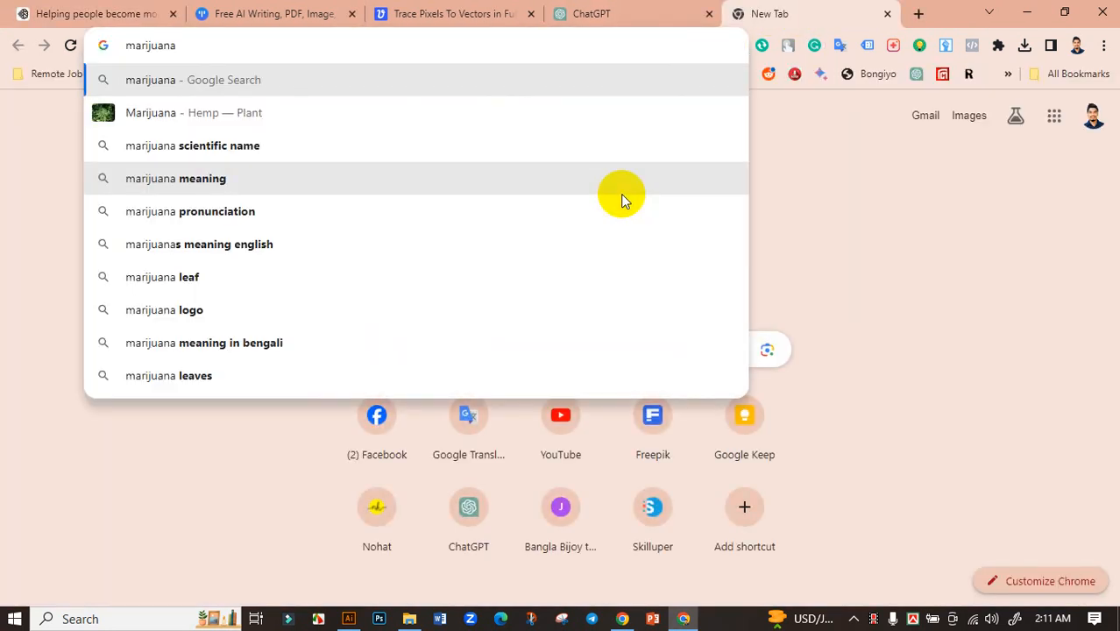
key(Return)
click(192, 153)
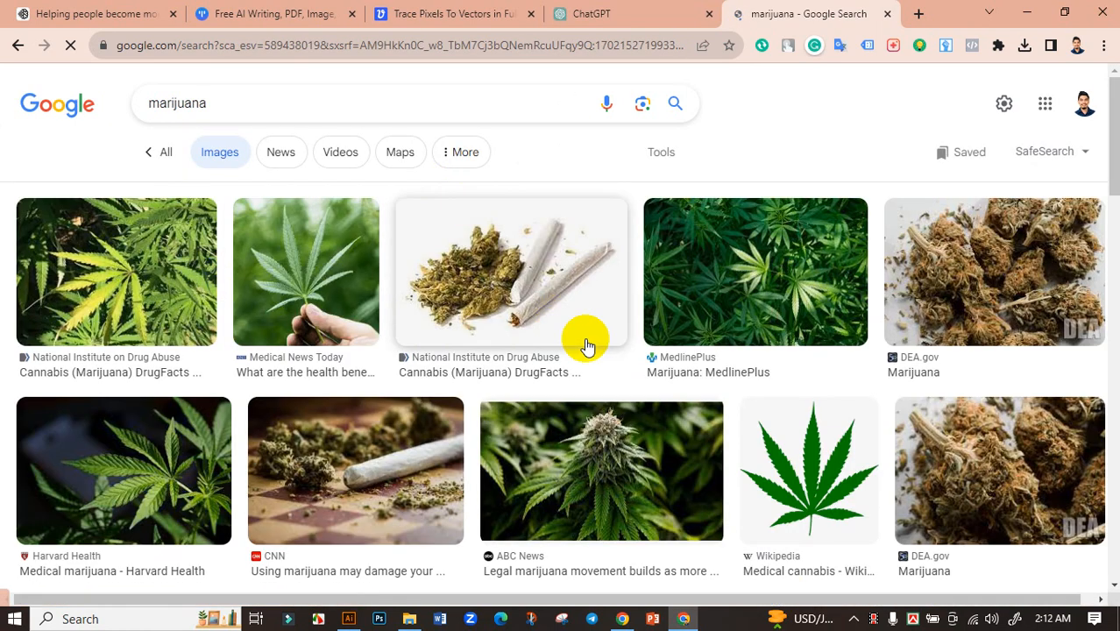
Step: Examine the marijuana image results, close the search tab and return to the generated cat t-shirt designs
scroll(585, 343, down, 4)
scroll(827, 306, down, 1)
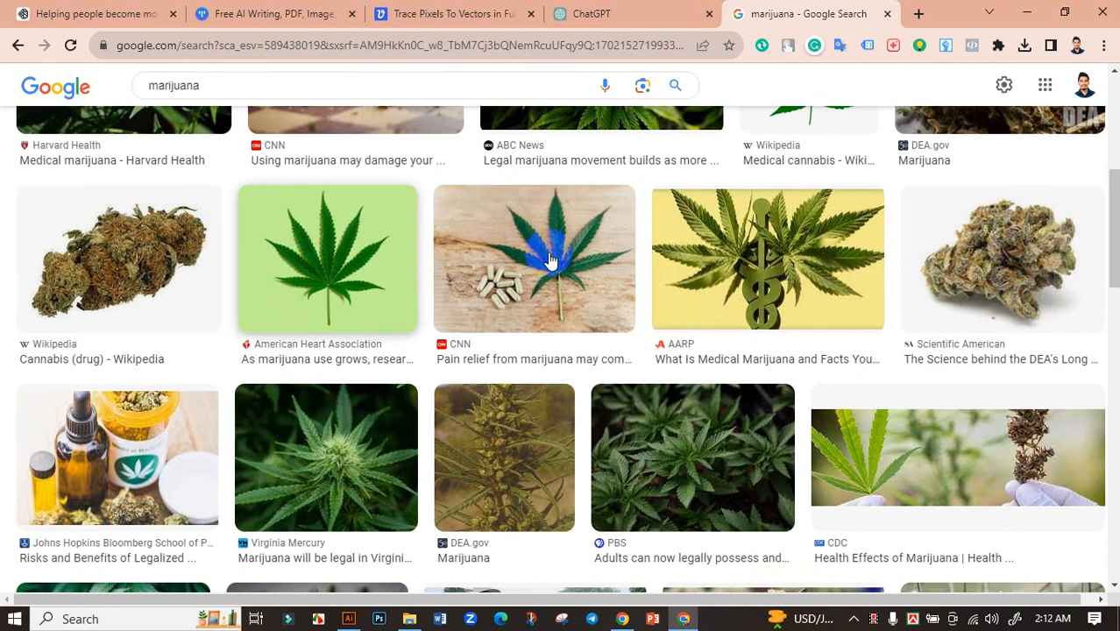
scroll(840, 296, down, 2)
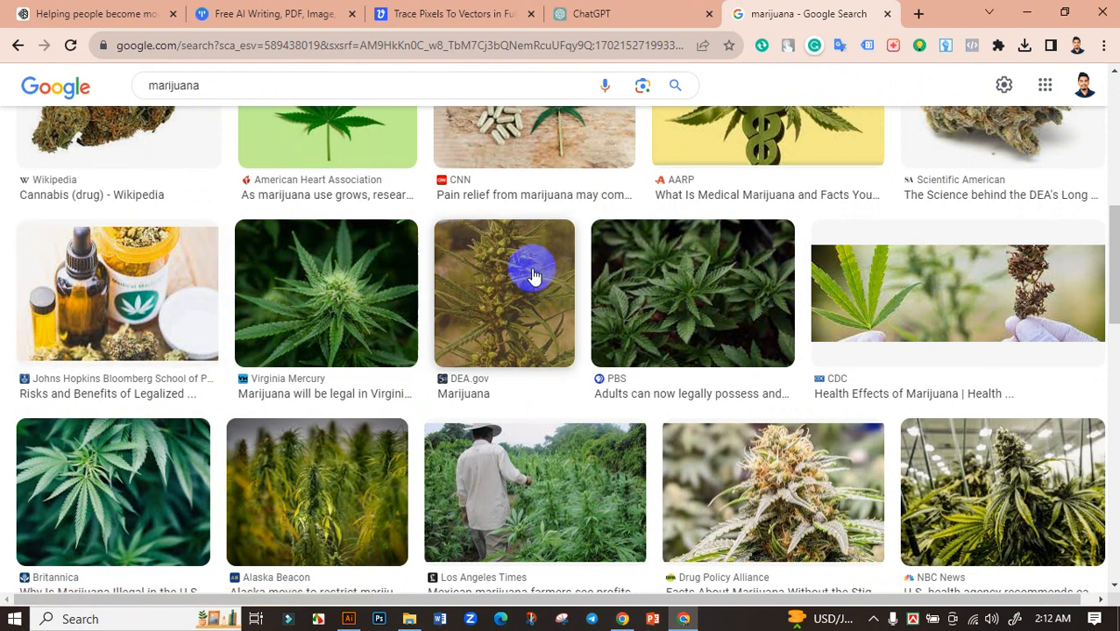
scroll(532, 275, up, 3)
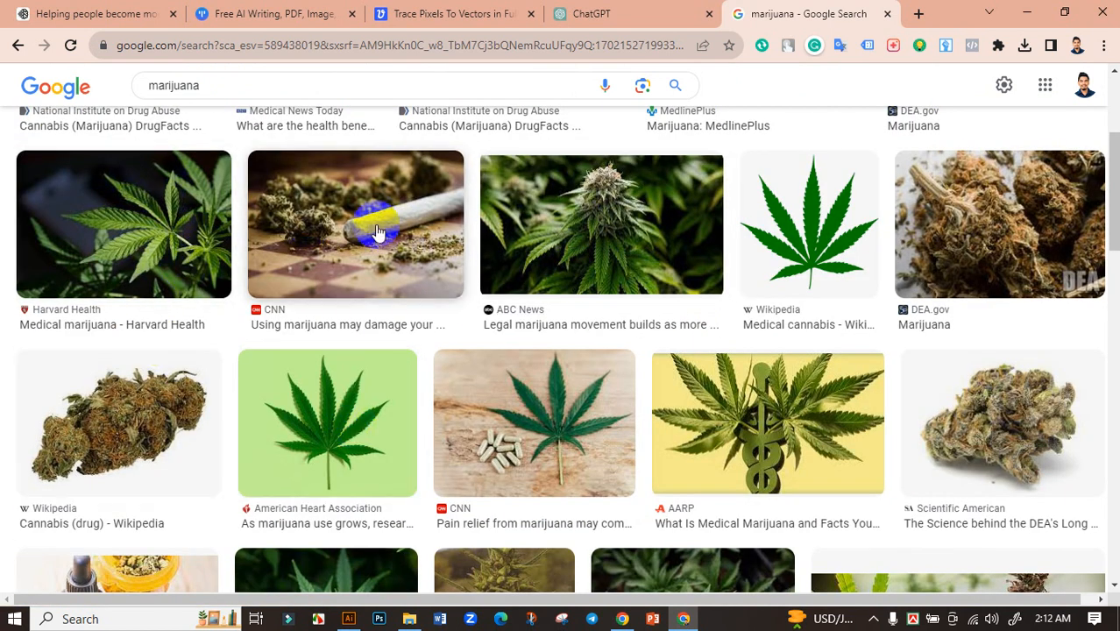
scroll(827, 412, down, 3)
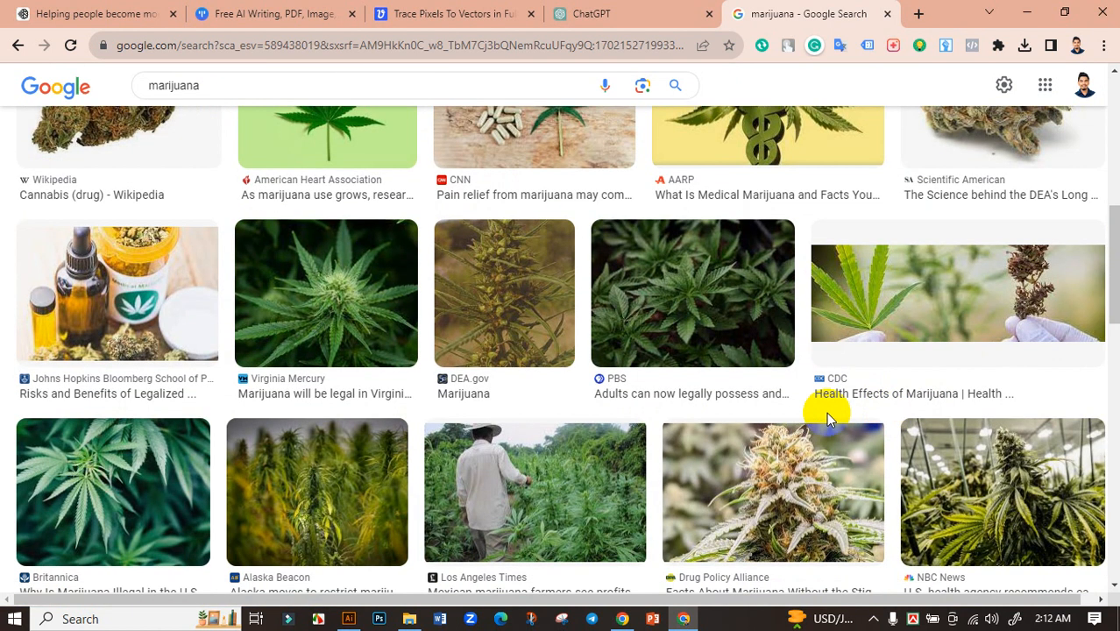
scroll(645, 313, up, 6)
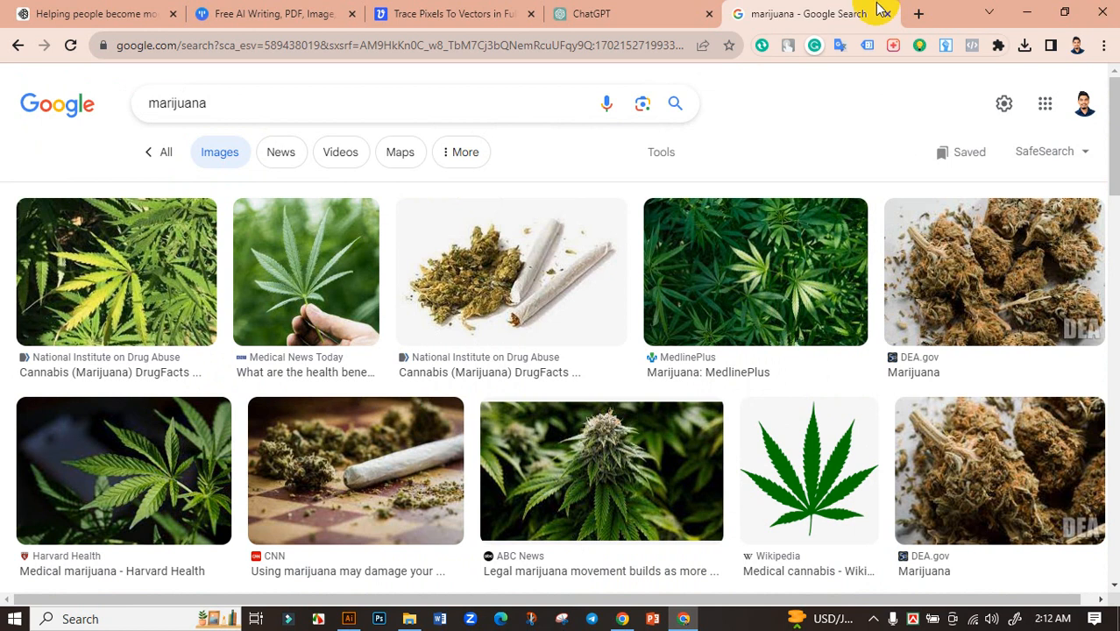
click(887, 16)
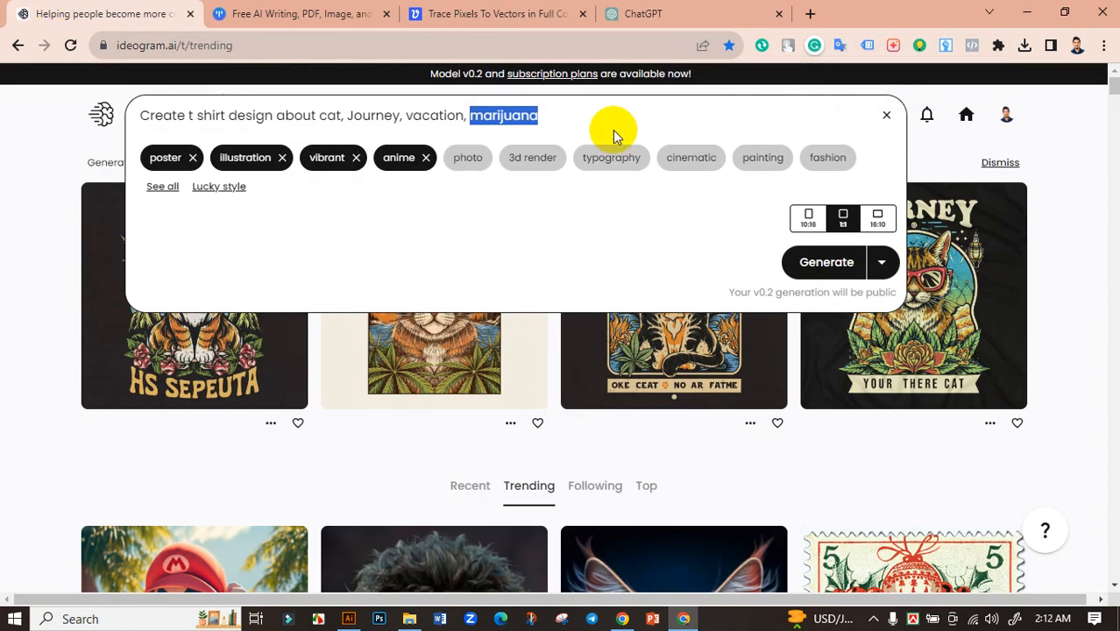
click(540, 116)
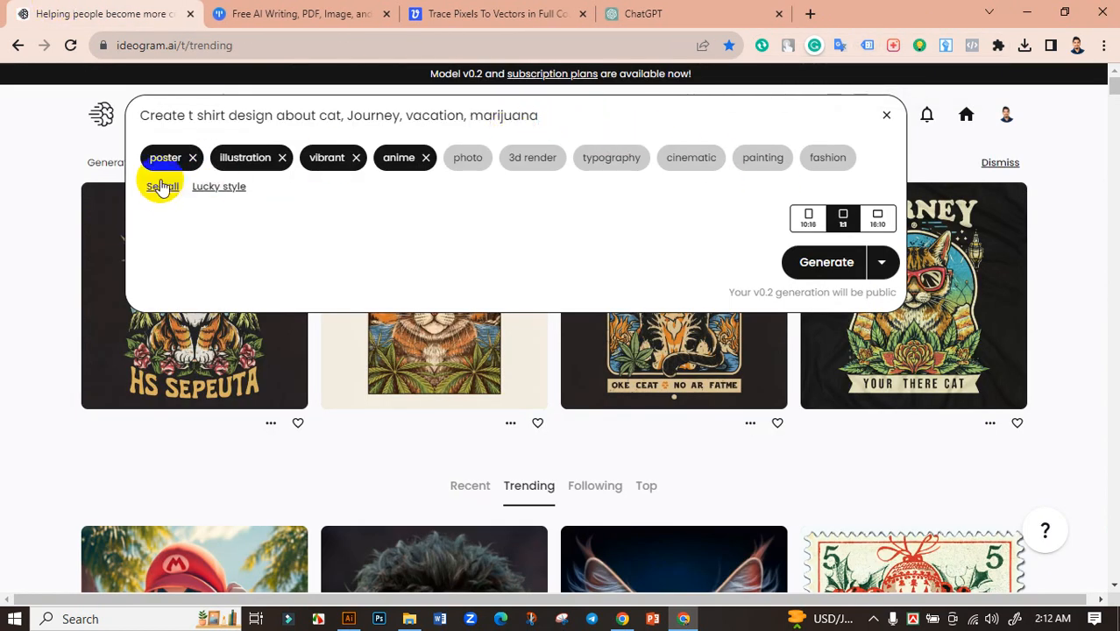
click(32, 186)
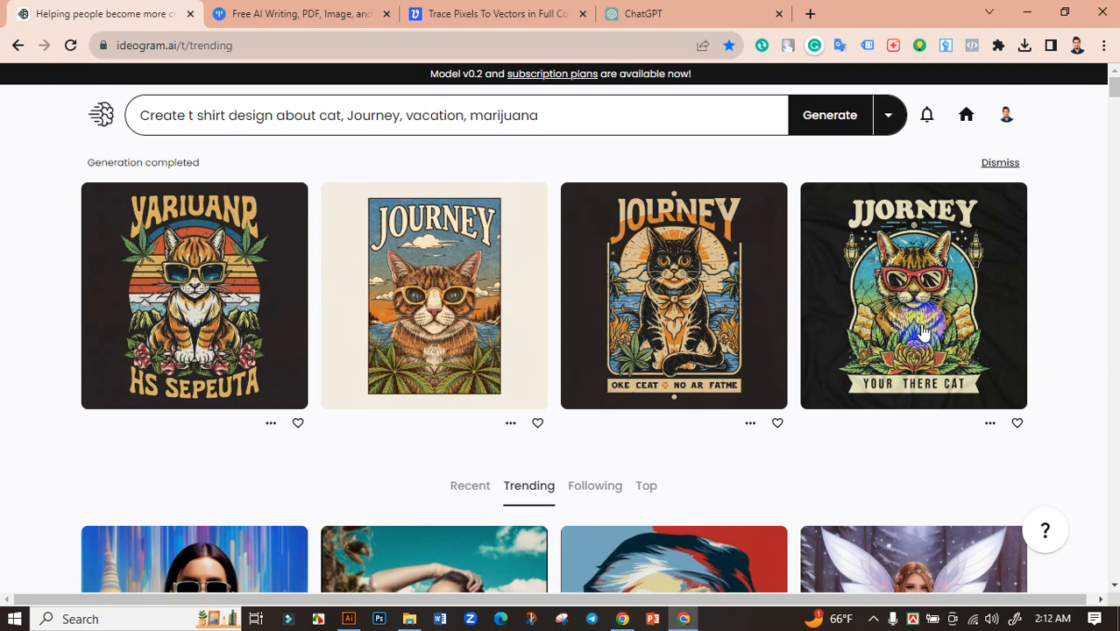
Step: Open the first generated design, the cat with "YARIUANR" lettering, and save its image as a JPEG in Downloads
click(207, 312)
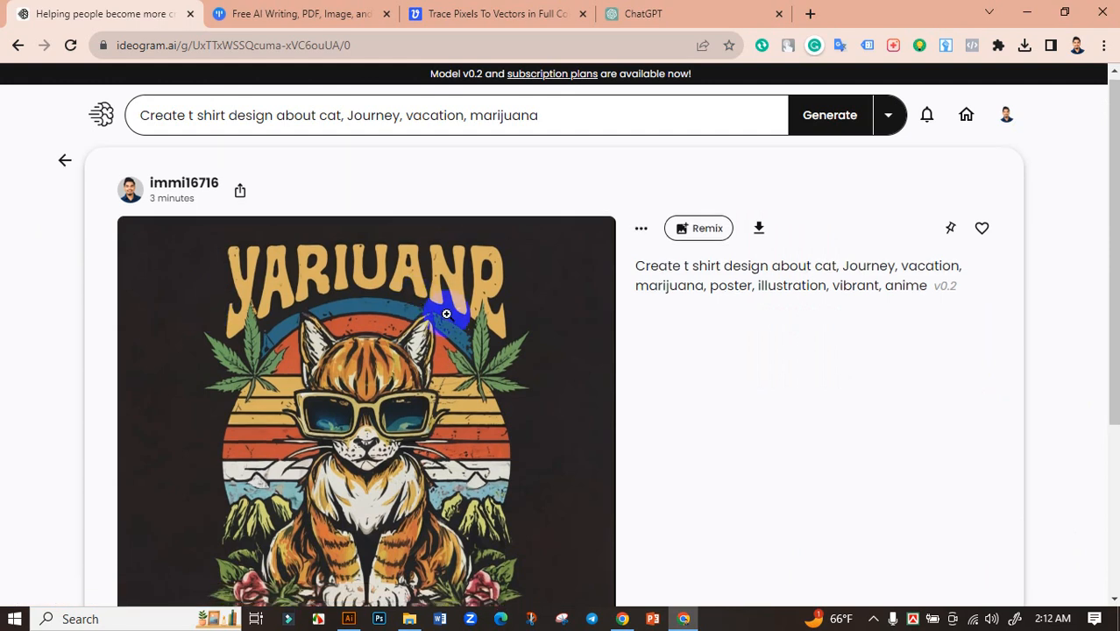
scroll(446, 314, down, 3)
scroll(472, 331, up, 5)
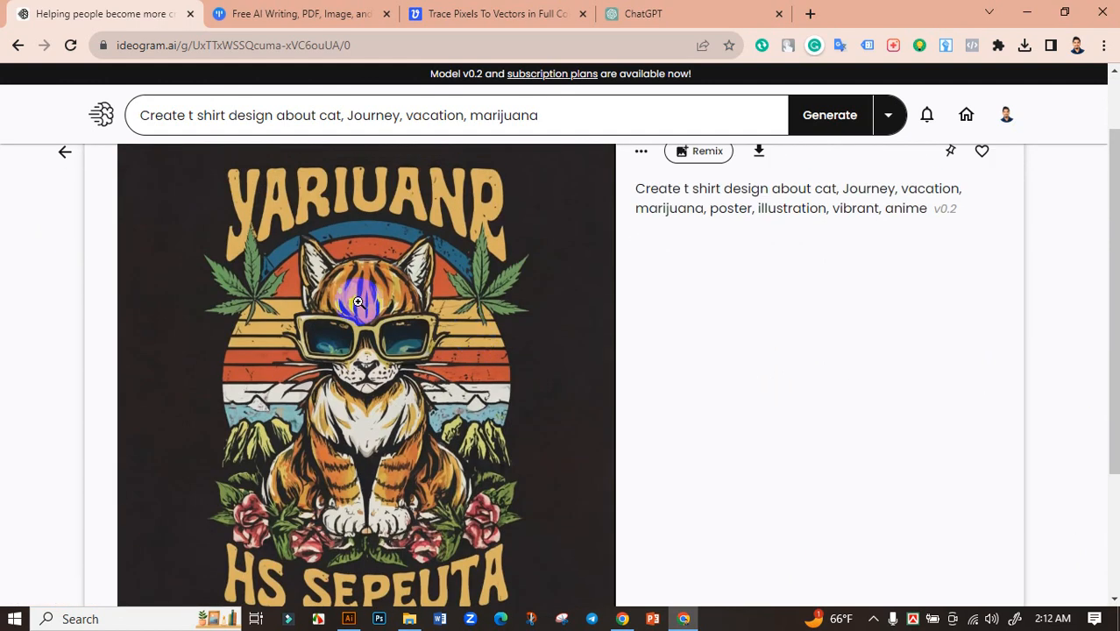
right_click(358, 304)
click(426, 331)
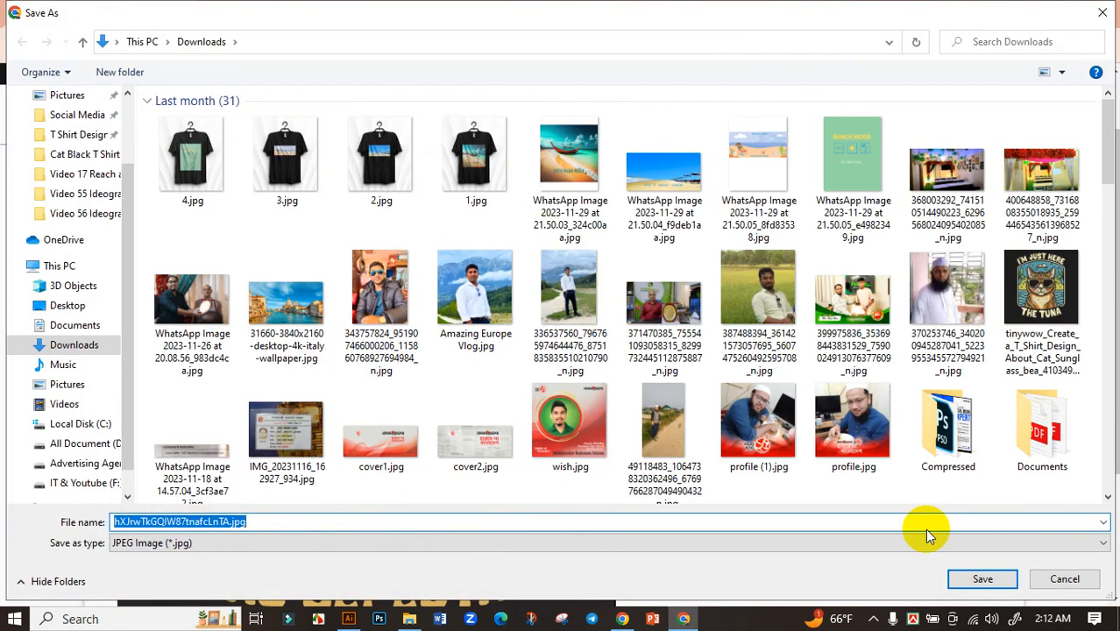
click(982, 578)
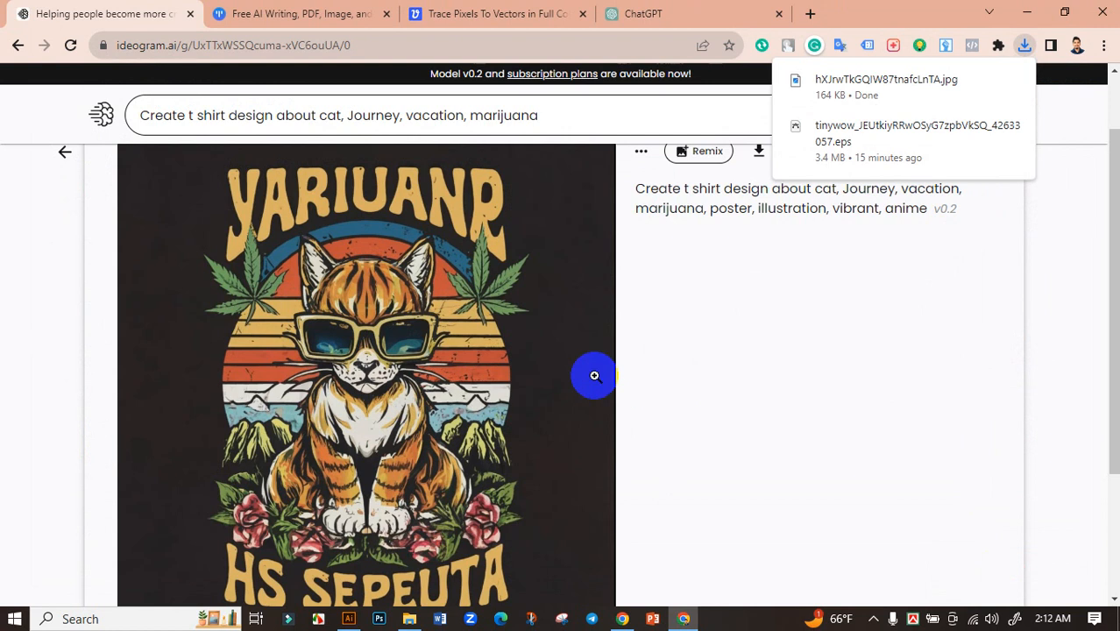
Step: Show the saved design in the Downloads folder, refresh the file listing and select the JPG
scroll(592, 375, down, 2)
scroll(602, 375, up, 1)
scroll(603, 375, up, 3)
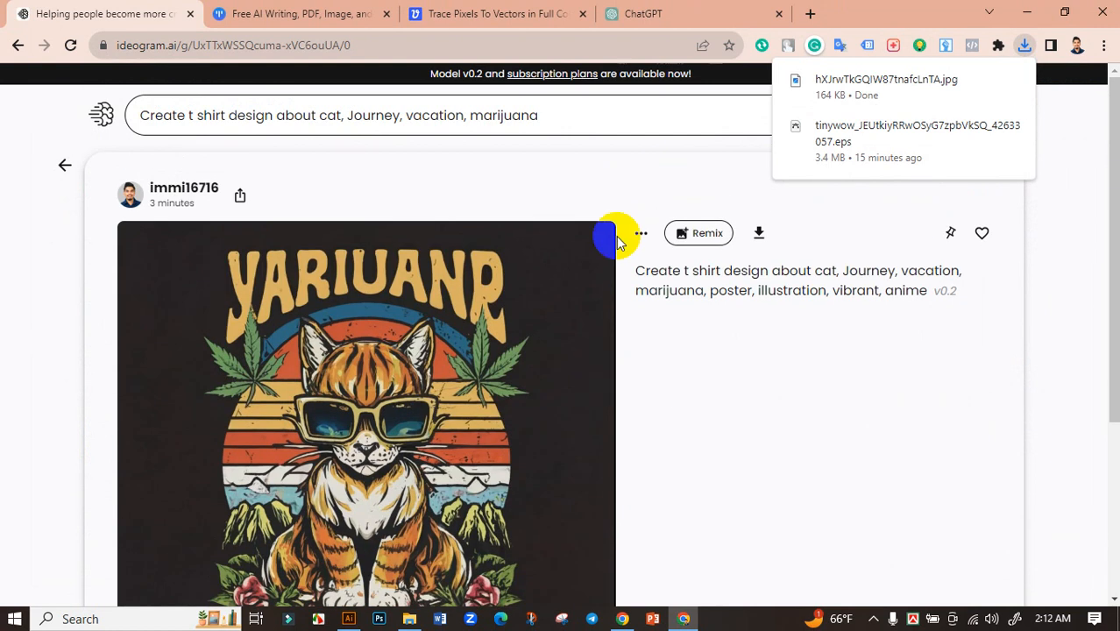
click(986, 80)
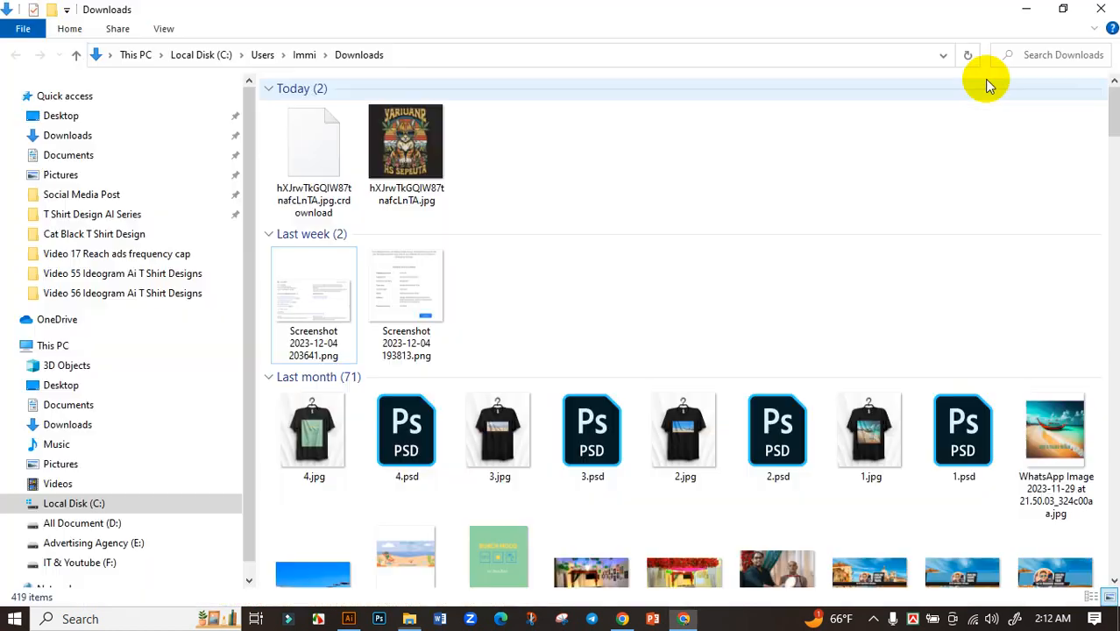
right_click(507, 155)
click(555, 218)
click(319, 149)
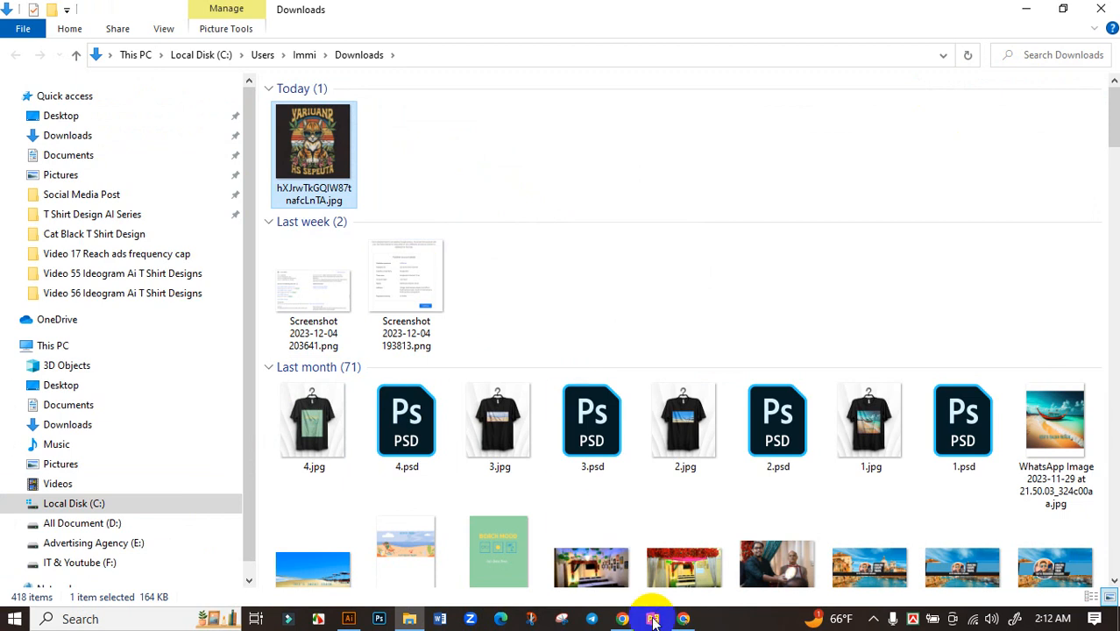
Step: Switch back to the browser and open TinyWow's Upscale Image tool from its Image Tools collection
click(683, 619)
click(246, 12)
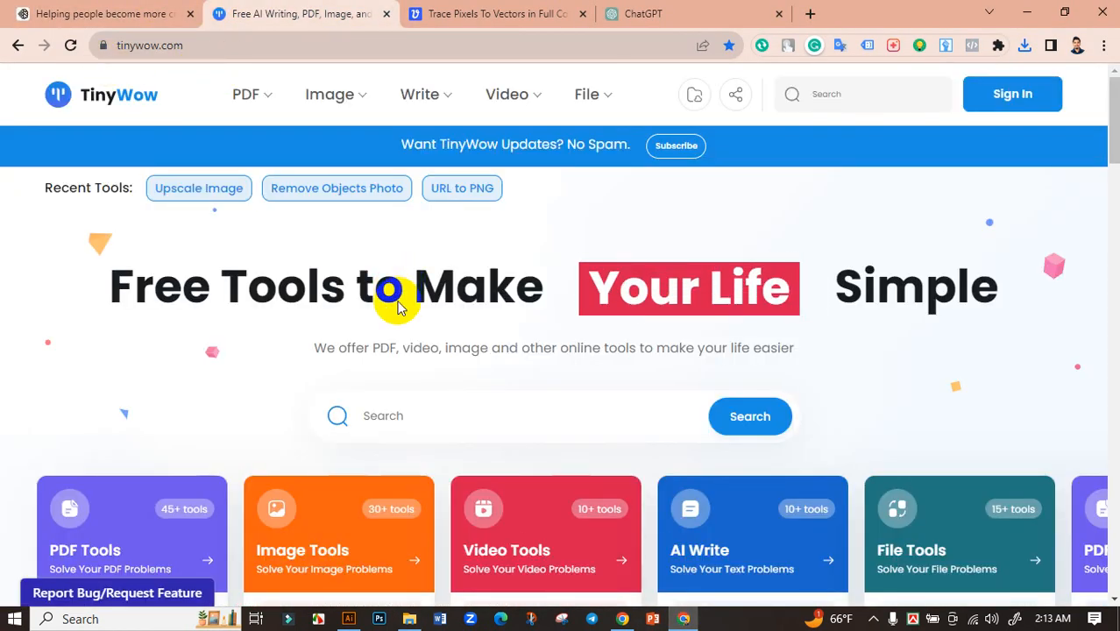
scroll(386, 307, down, 3)
click(350, 317)
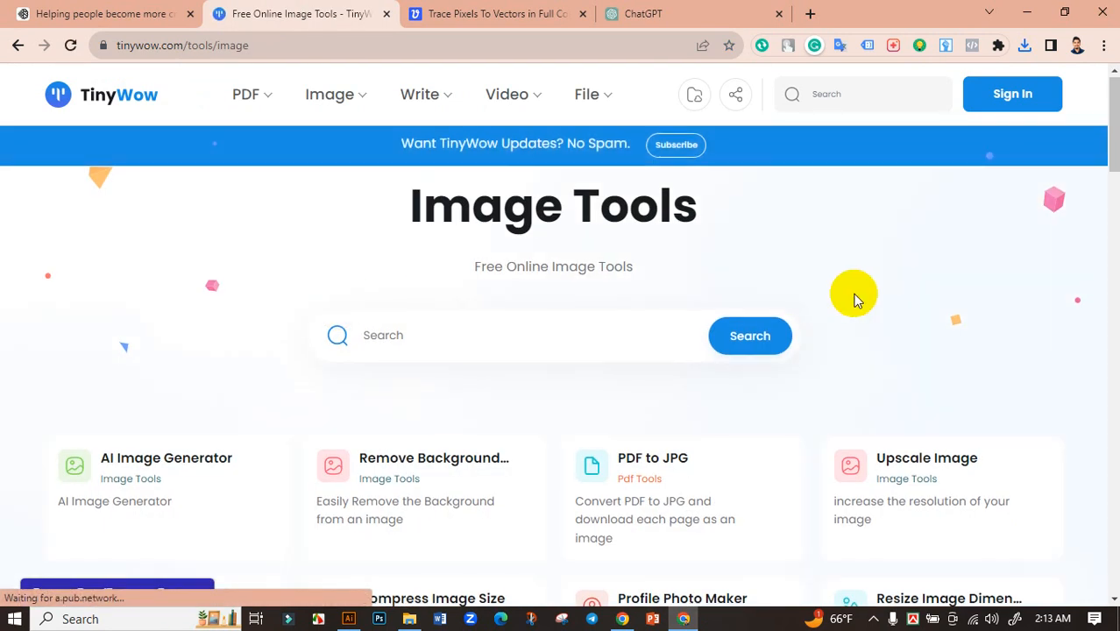
scroll(924, 300, down, 2)
click(951, 303)
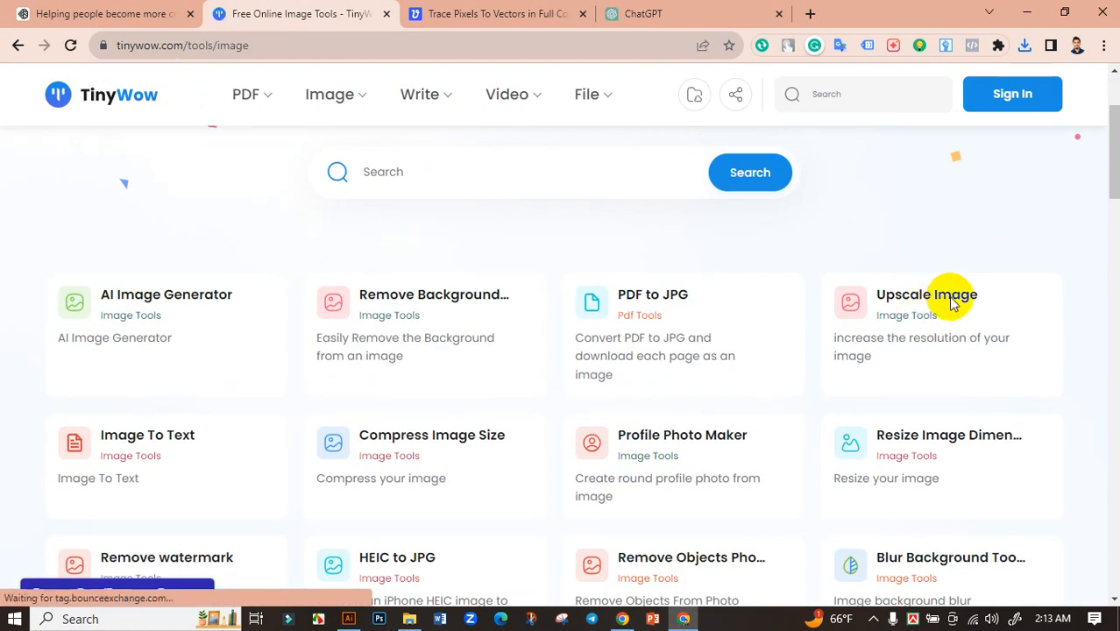
click(951, 302)
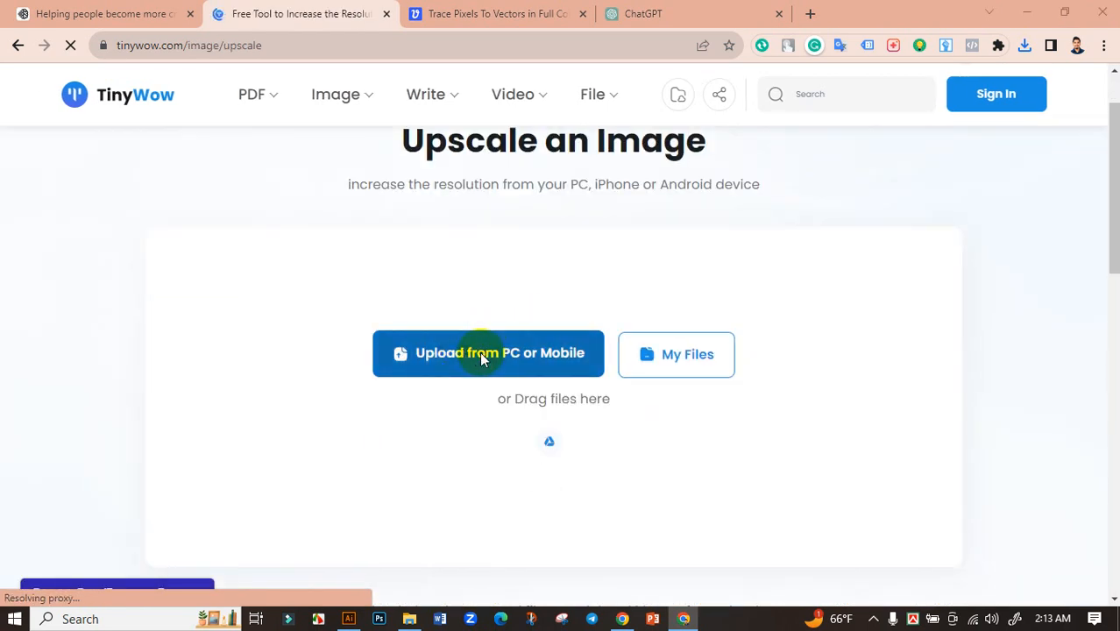
Step: Upload the saved cat design JPG from the Downloads folder to the upscaler
click(480, 359)
click(191, 163)
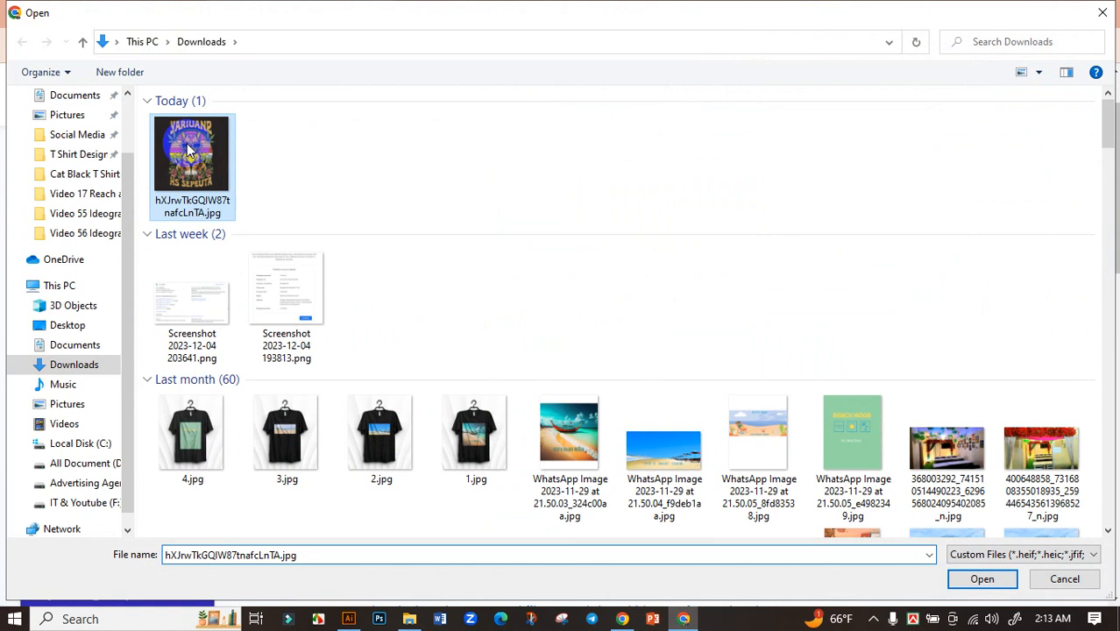
click(973, 580)
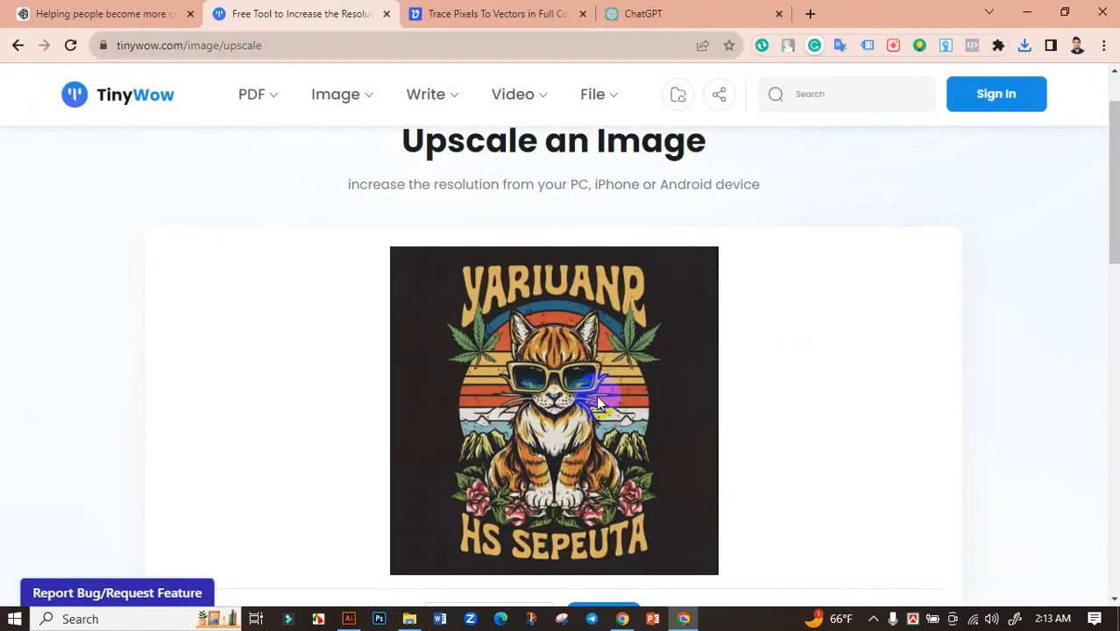
Step: Upscale the uploaded design with the Increase 4x option and complete the human verification check
scroll(519, 411, down, 3)
click(526, 375)
click(509, 418)
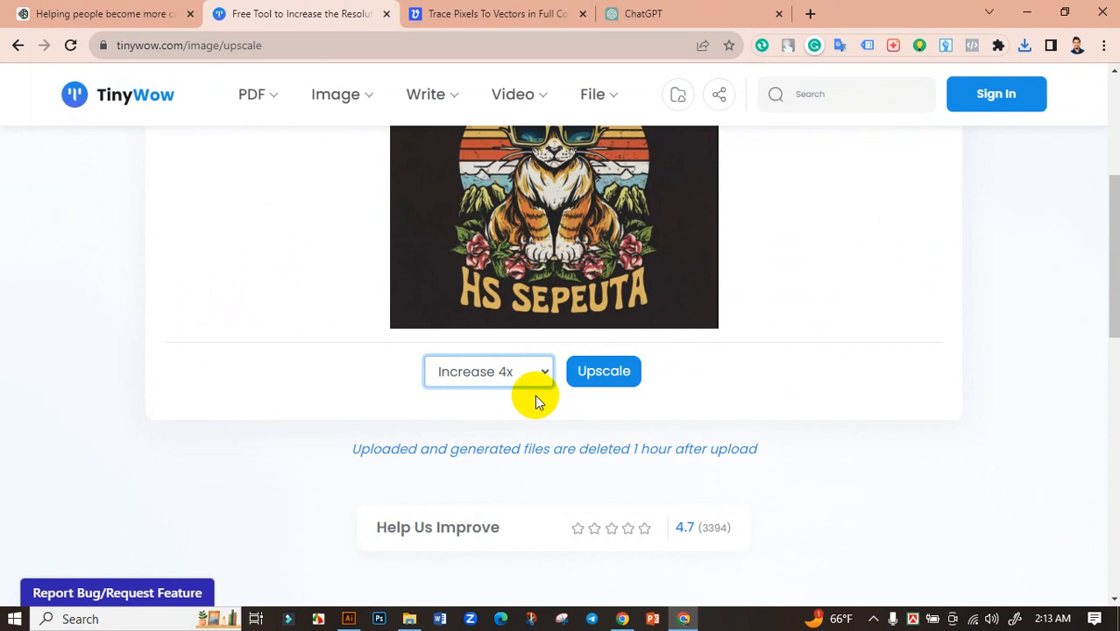
click(602, 376)
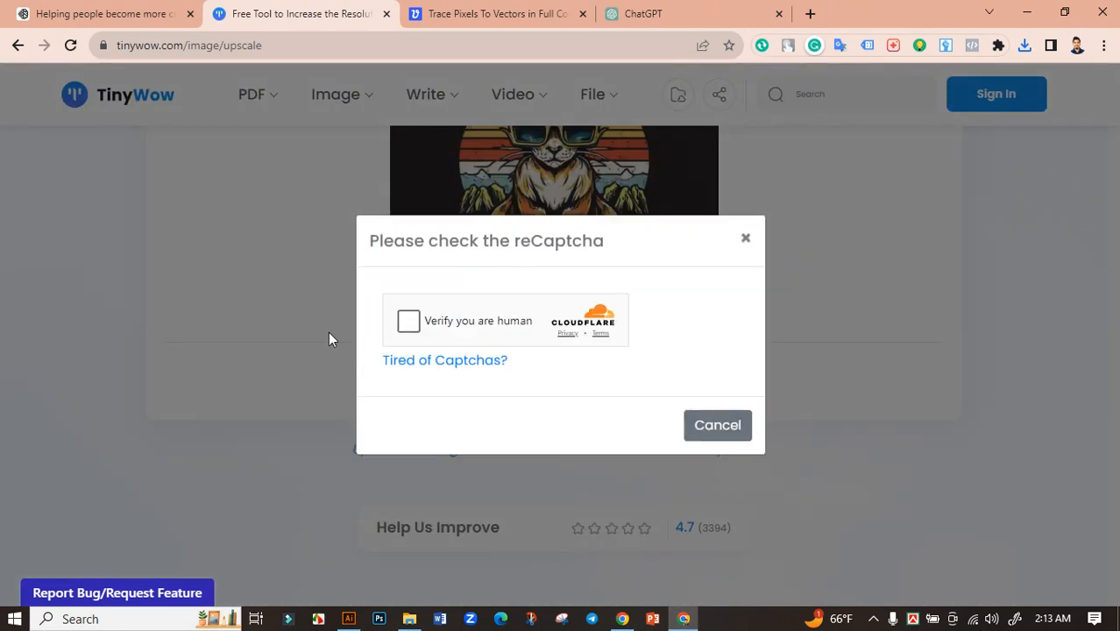
click(405, 322)
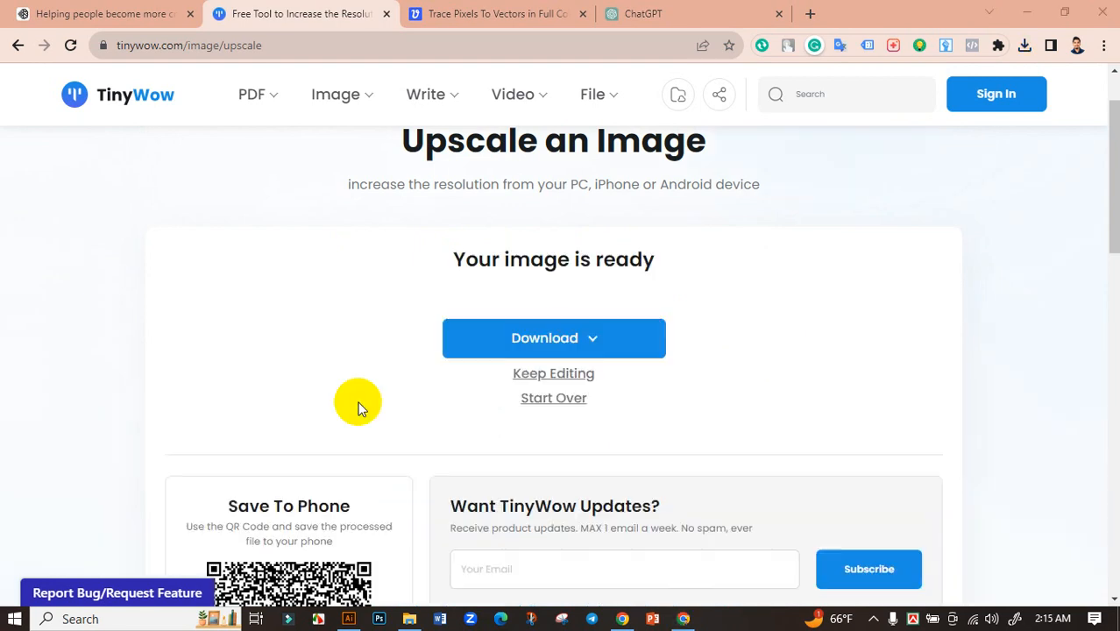
Step: Save the upscaled image to the device, show it in the Downloads folder and refresh the listing
click(595, 349)
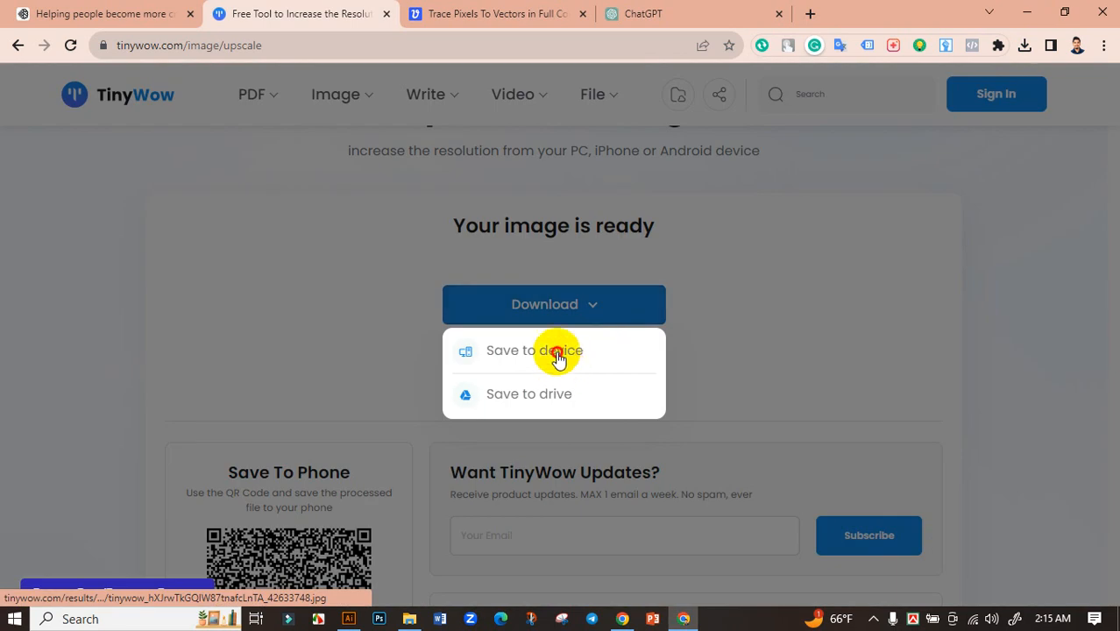
click(555, 352)
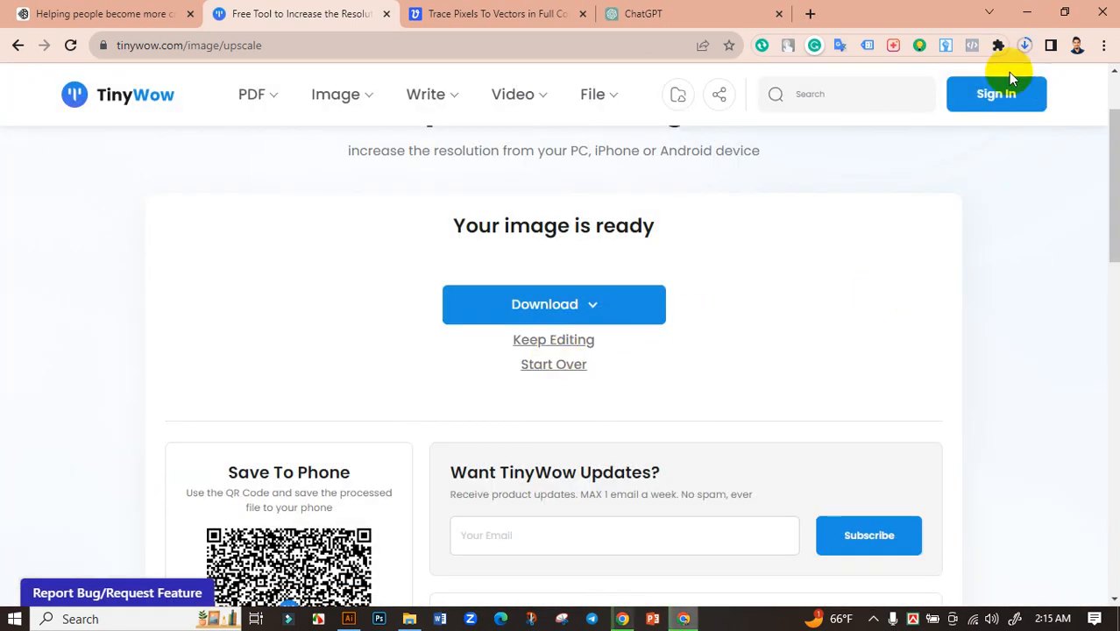
click(1025, 45)
click(975, 112)
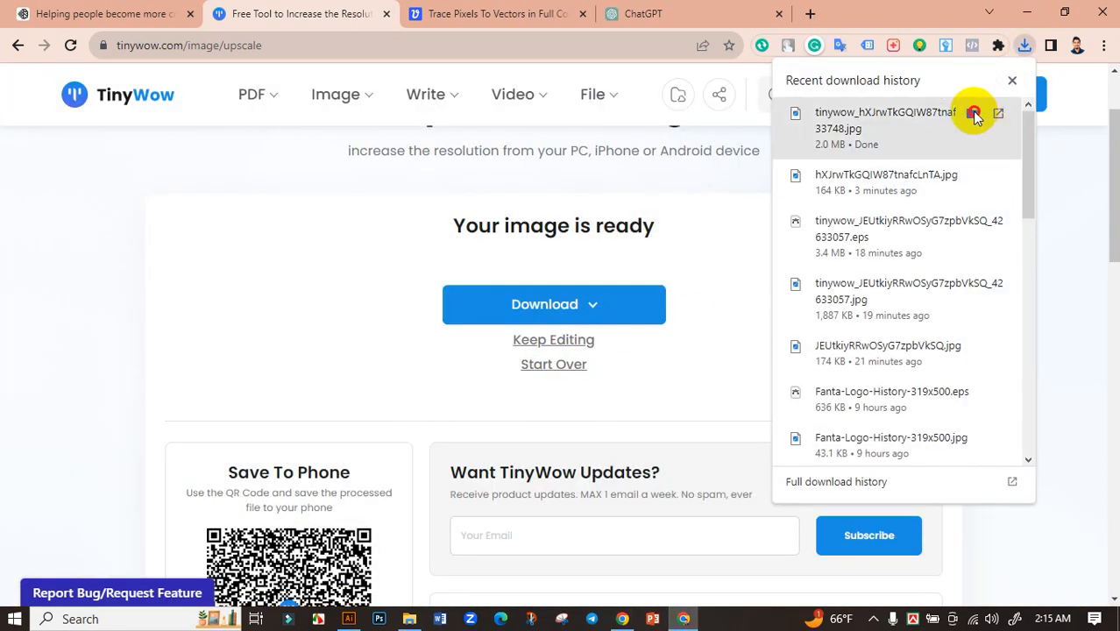
right_click(649, 166)
click(713, 229)
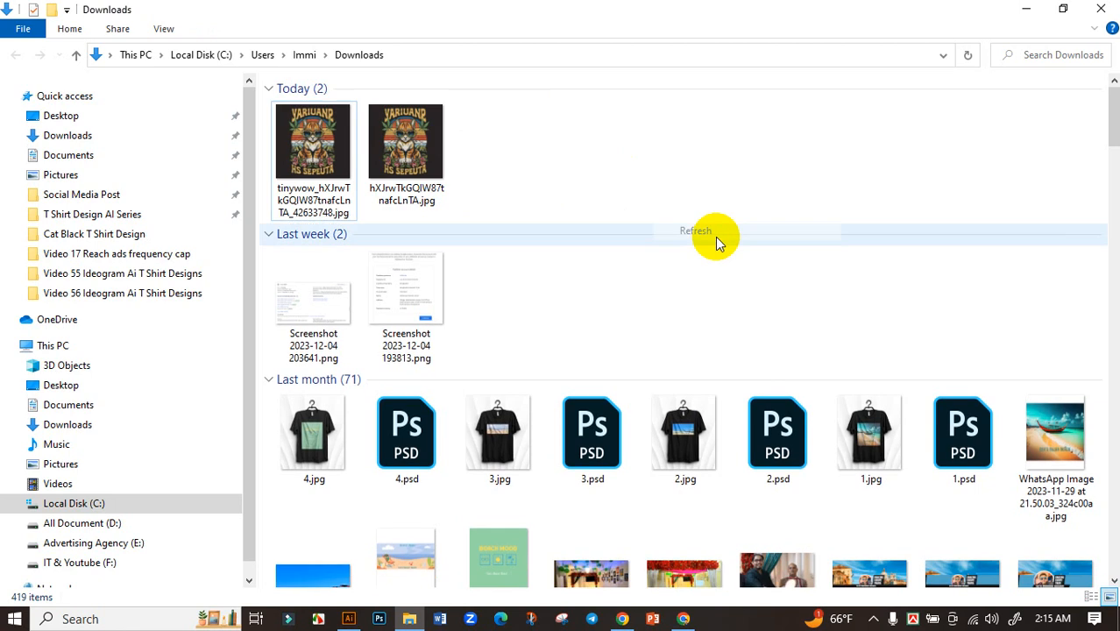
Step: Compare the file sizes of the upscaled and original JPGs and view both images in the photo viewer
click(540, 143)
click(322, 151)
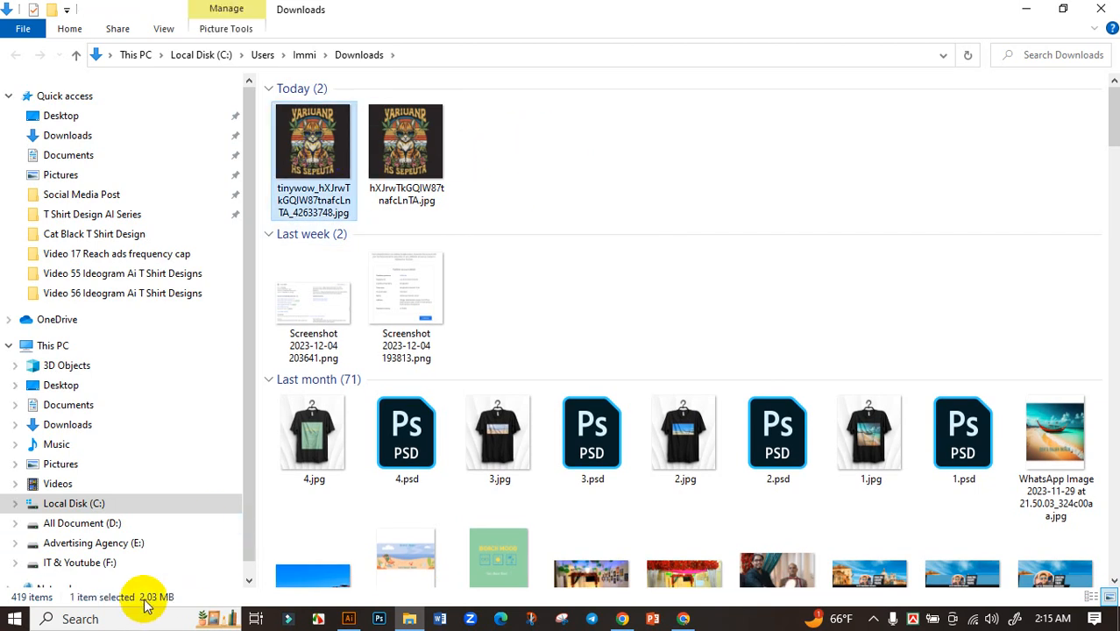
click(406, 144)
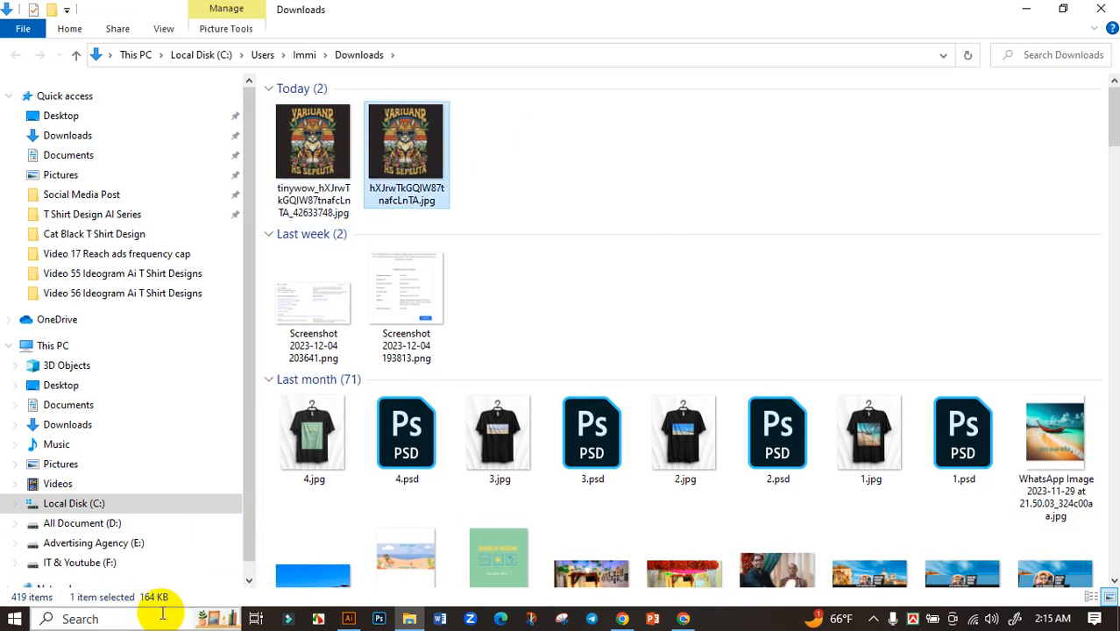
double_click(406, 143)
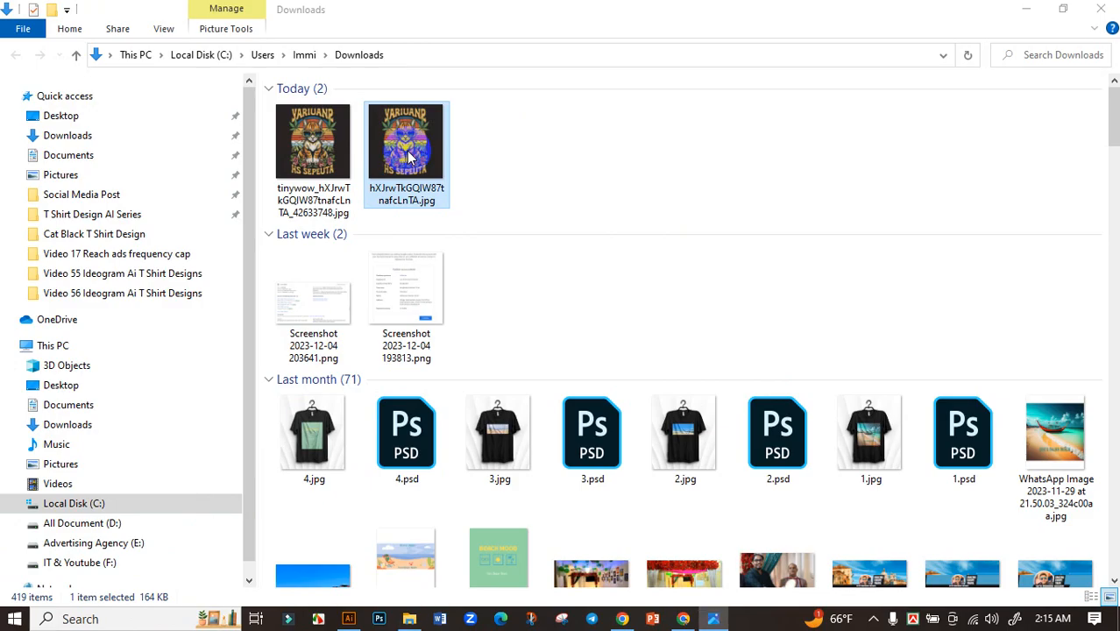
click(1101, 16)
double_click(313, 149)
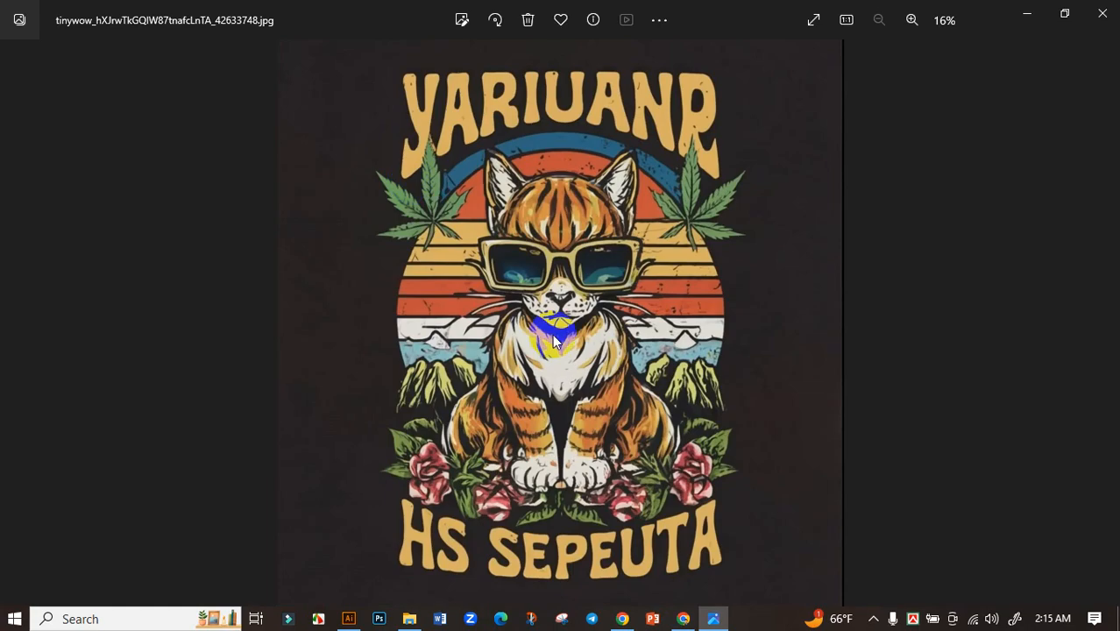
Step: Close the photo viewer, delete the original non-upscaled JPG from Downloads and select the remaining tinywow JPG
click(1101, 14)
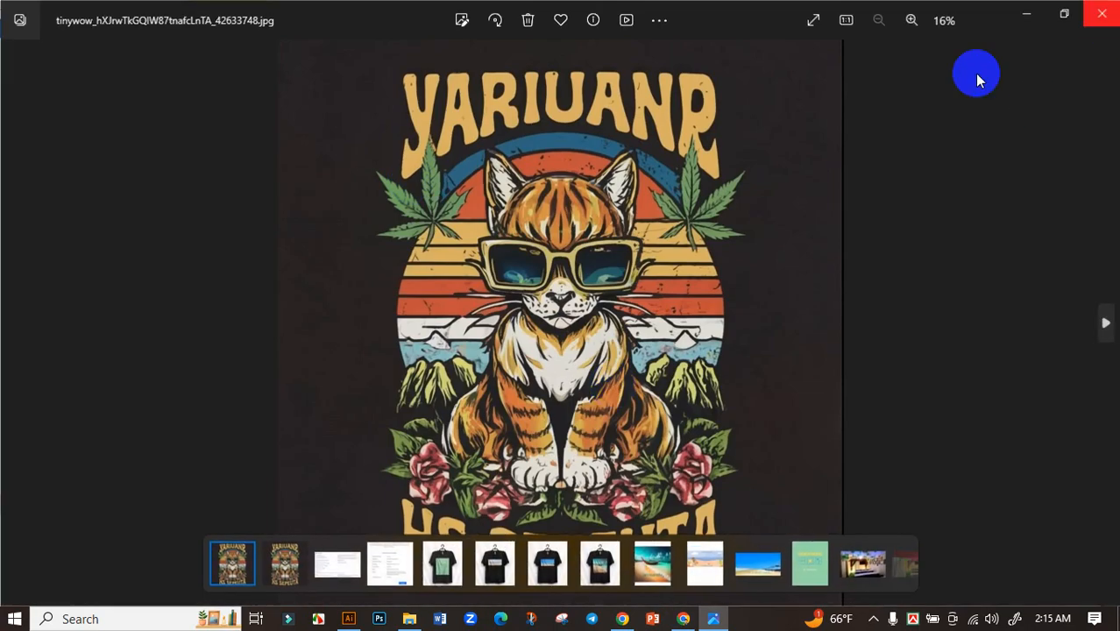
key(Right)
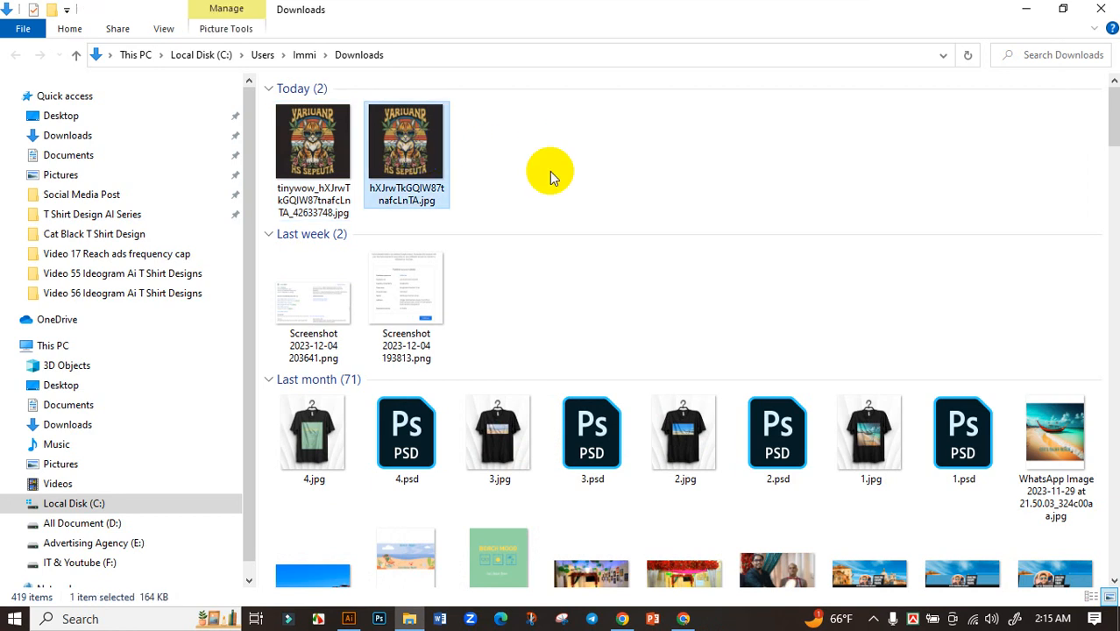
key(Delete)
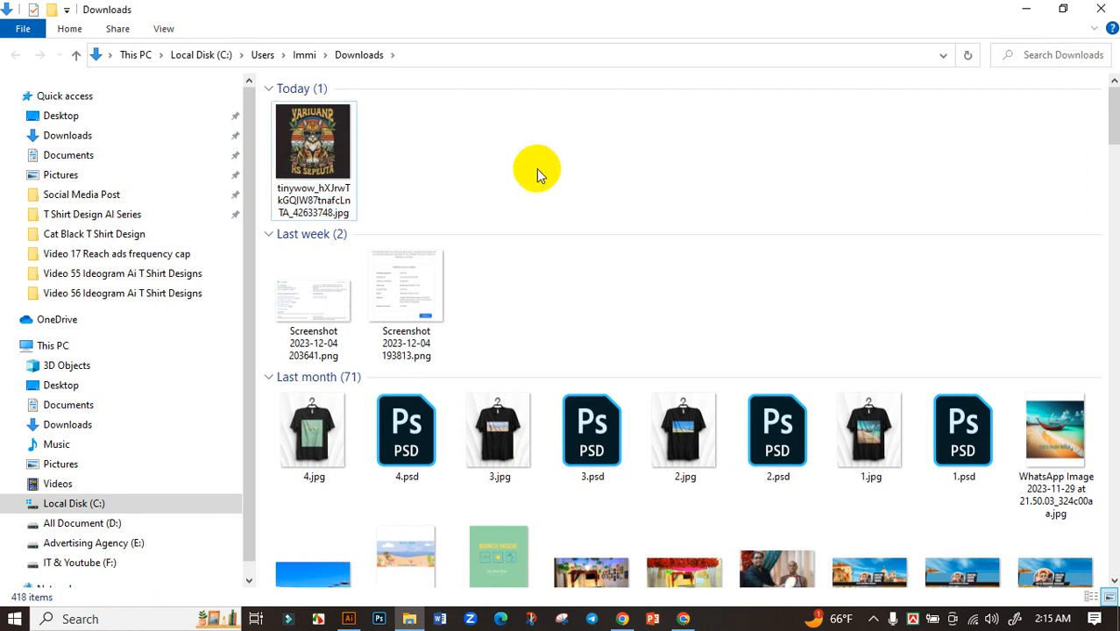
click(388, 143)
click(353, 154)
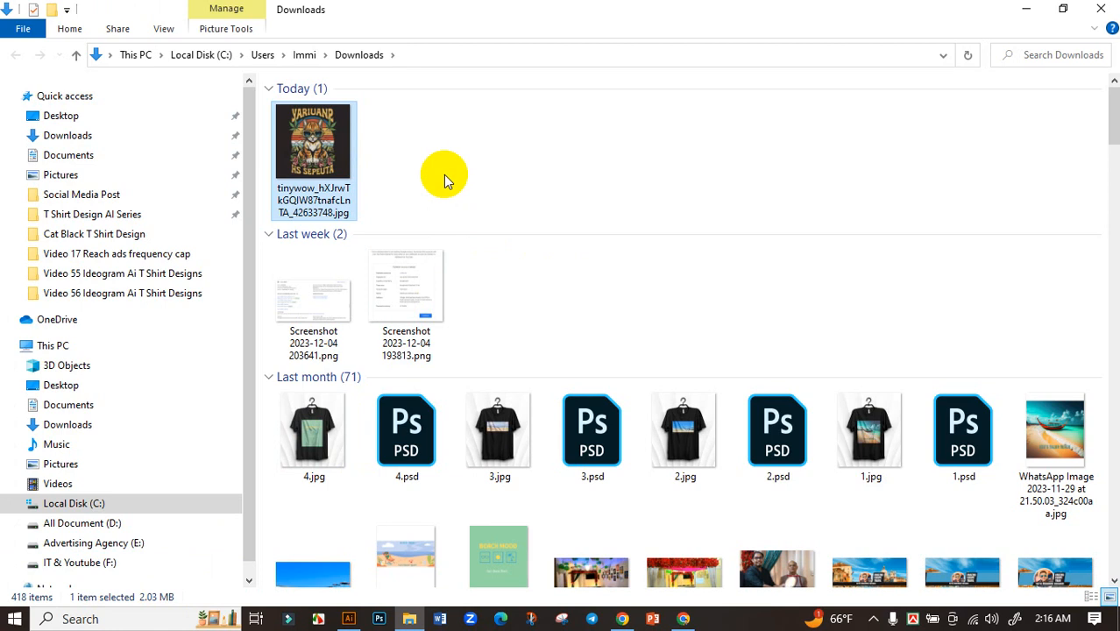
Step: Switch to Vectorizer.AI in the browser, upload the upscaled tinywow JPG from Downloads and accept the full image in Pre-Crop
click(683, 618)
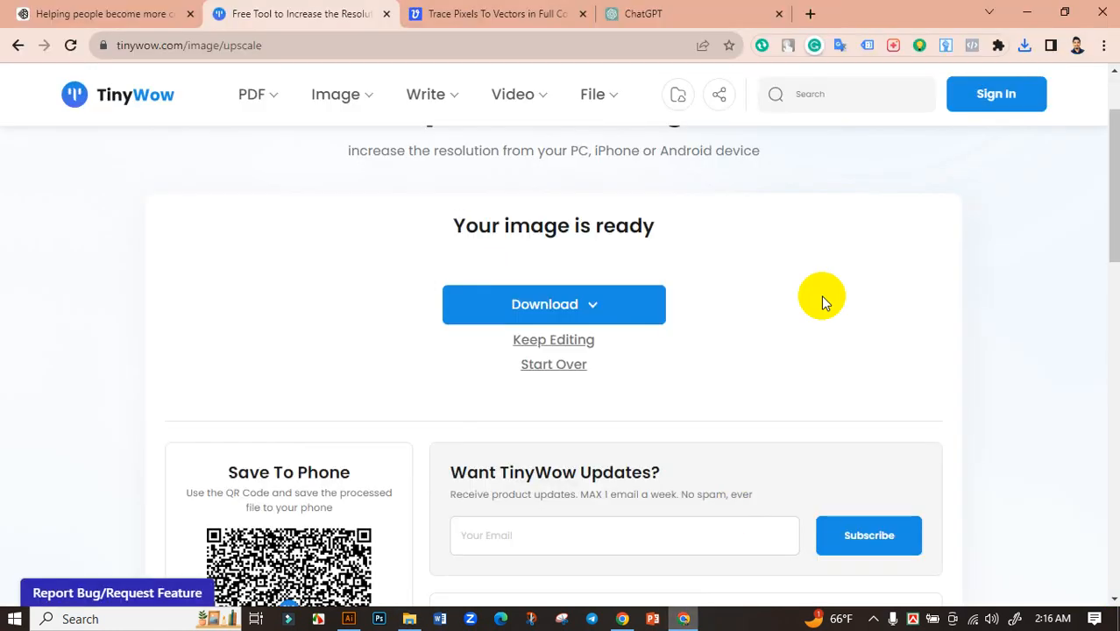
click(474, 9)
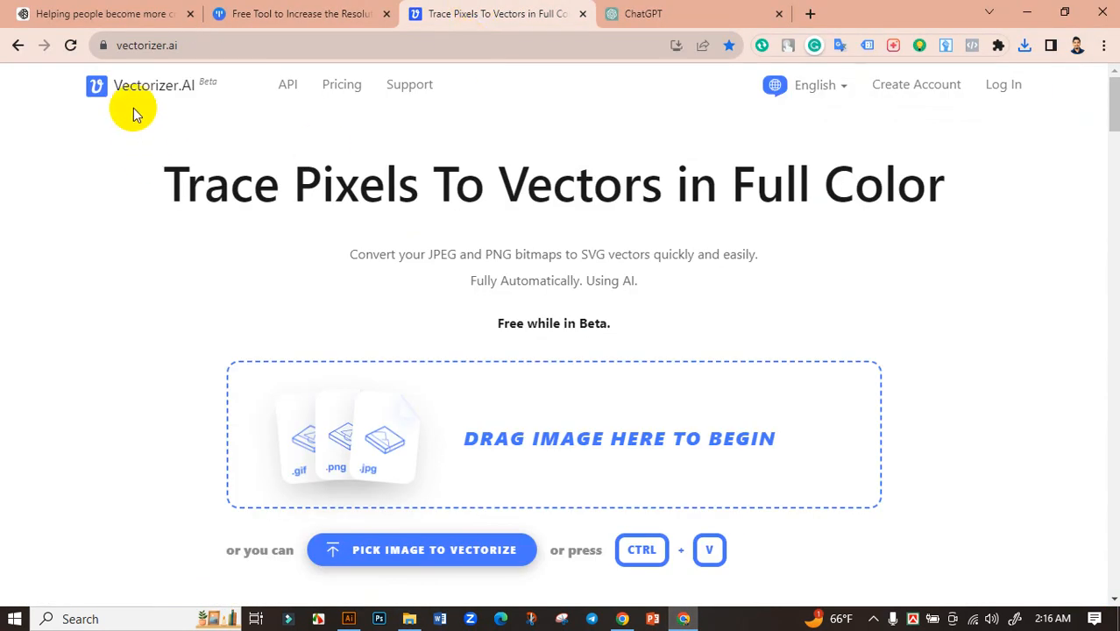
click(332, 429)
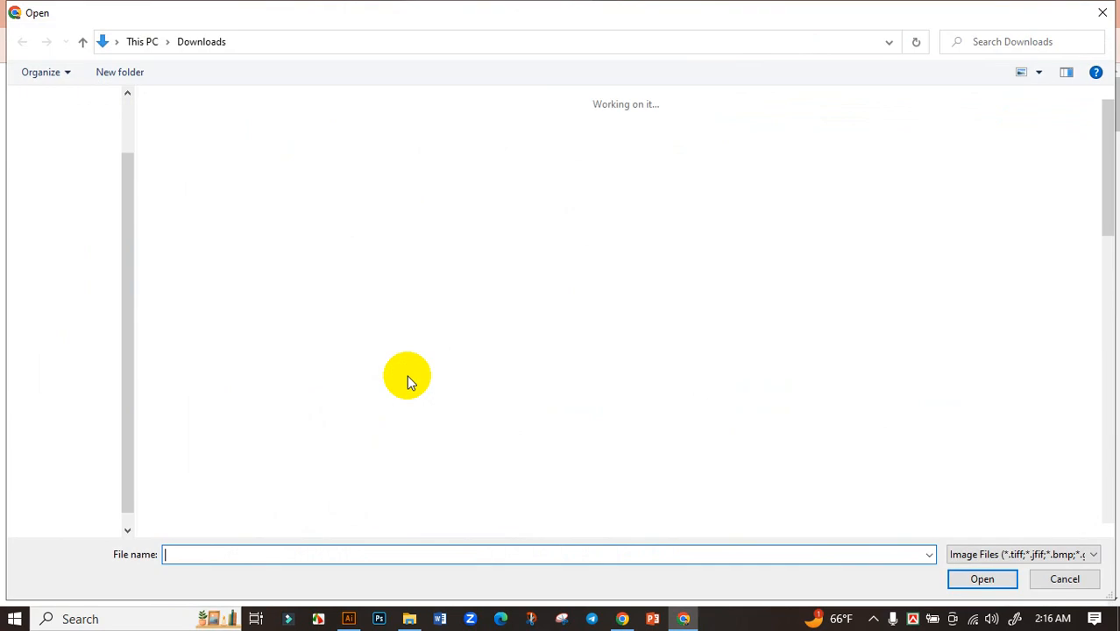
click(223, 155)
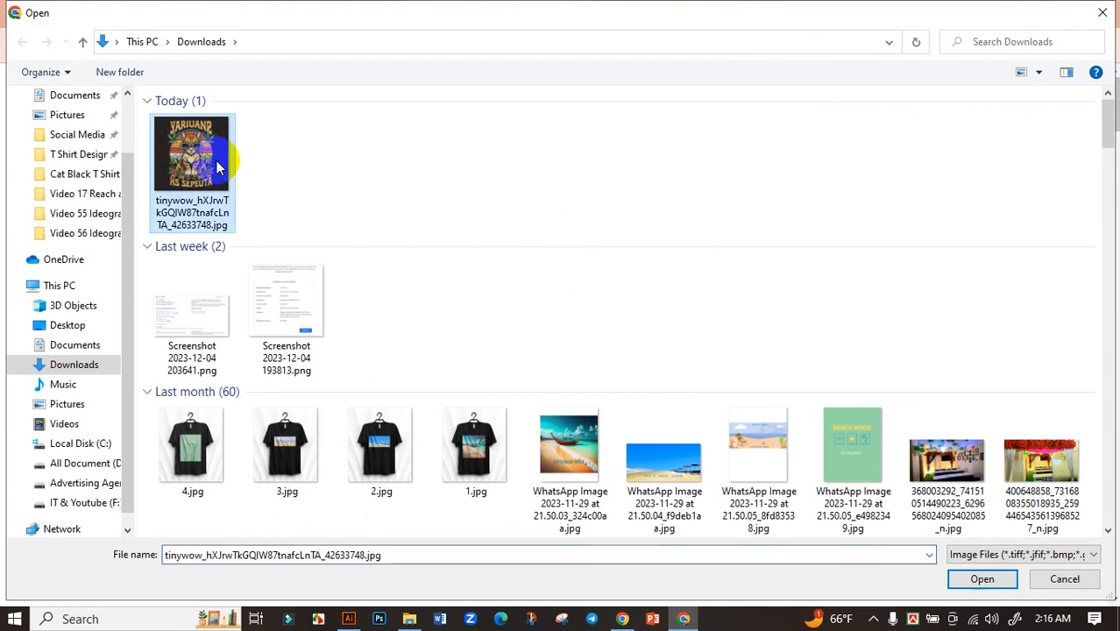
click(982, 579)
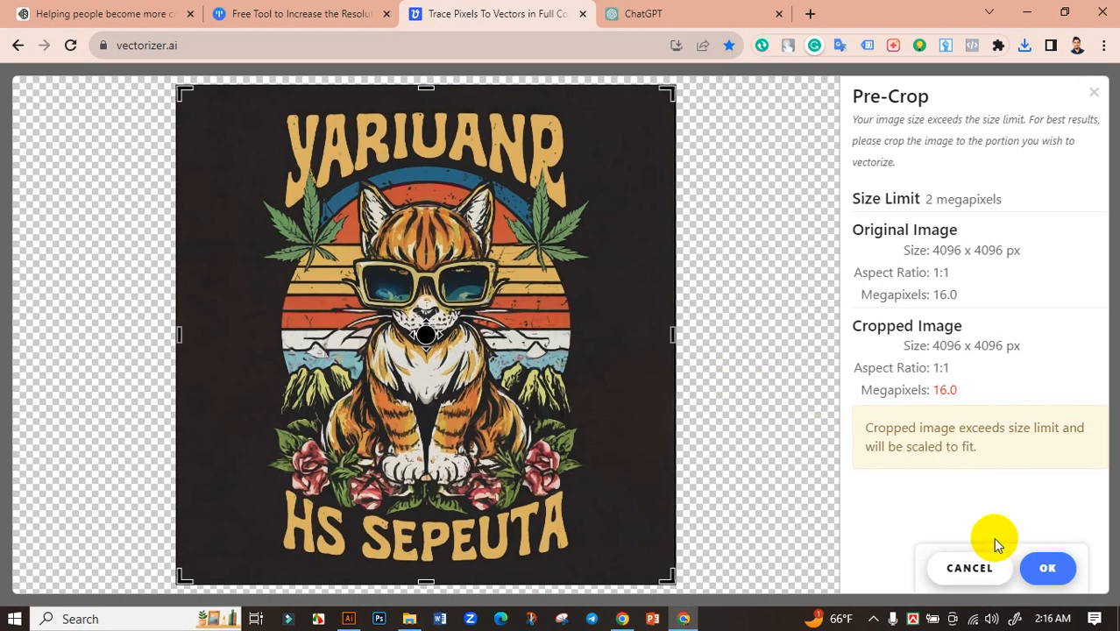
click(1046, 567)
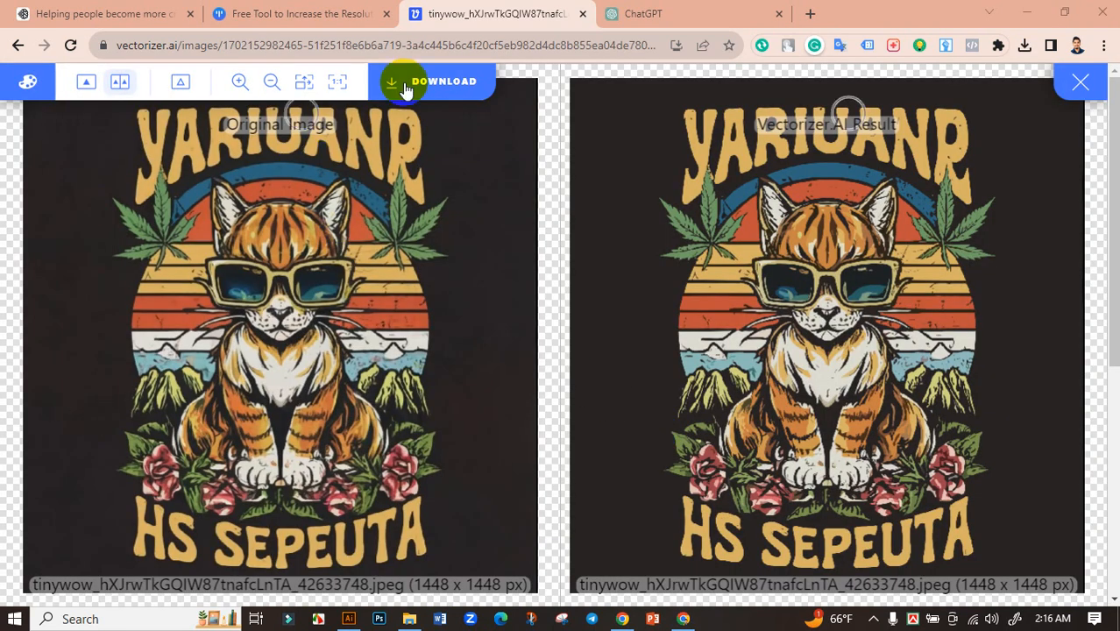
Step: Download the vectorized design as EPS with filled shapes and Super Fine line fit tolerance
click(427, 82)
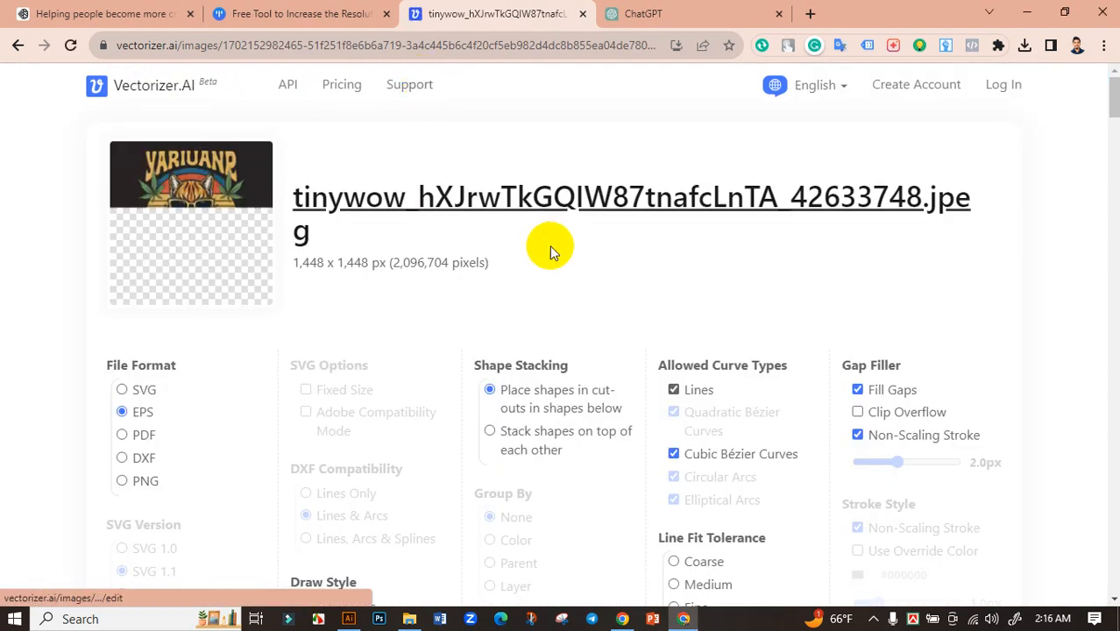
scroll(76, 260, down, 2)
scroll(612, 332, down, 2)
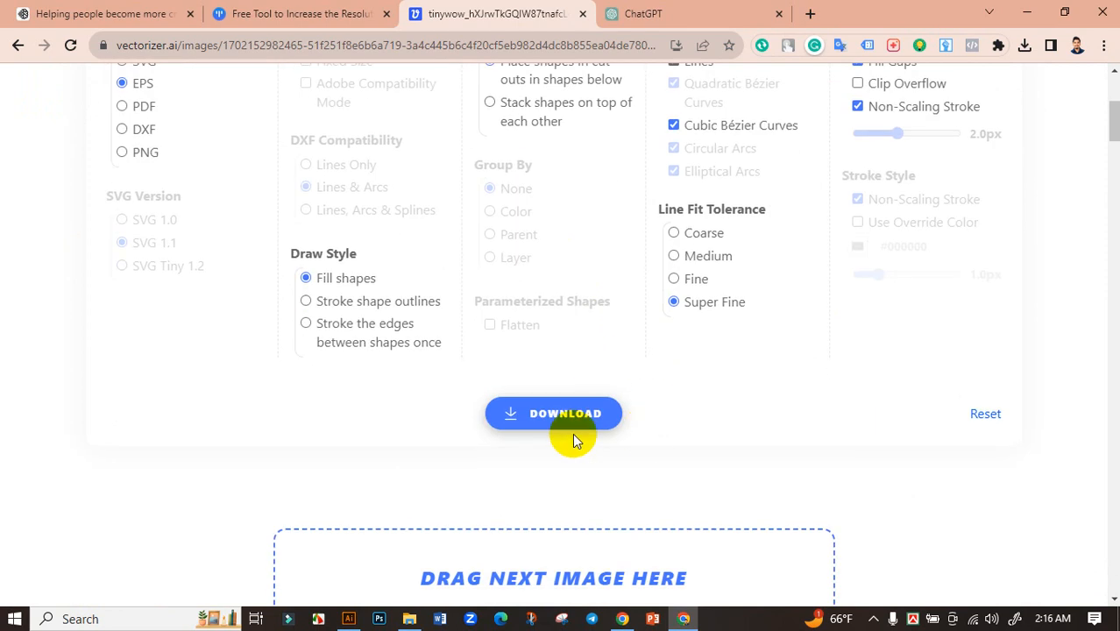
click(549, 426)
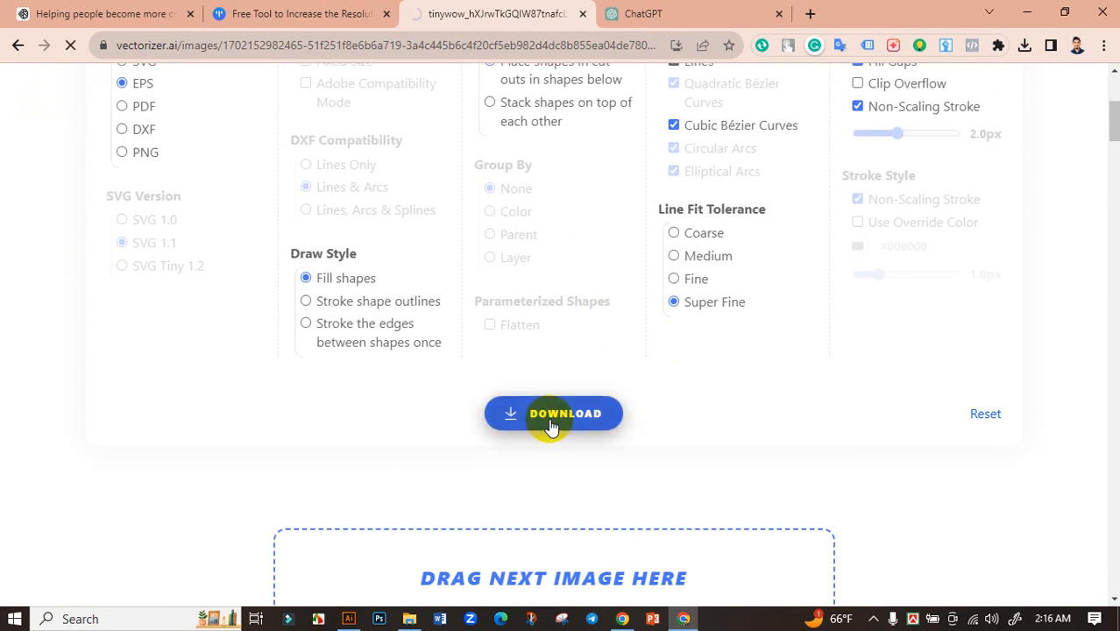
scroll(847, 352, up, 2)
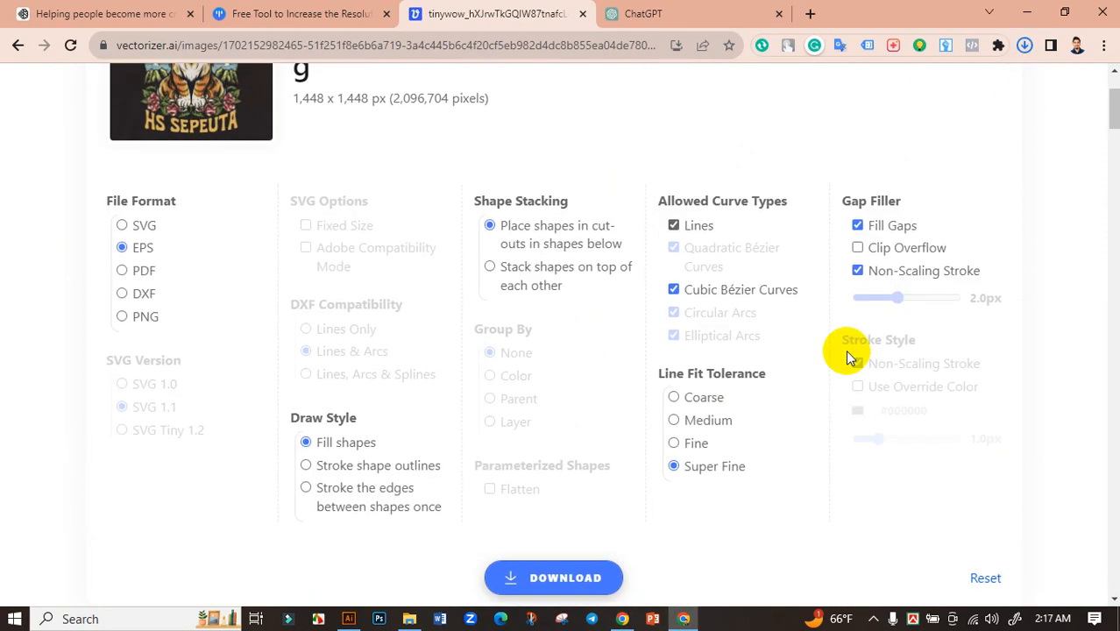
Step: Show the downloaded EPS file in the Downloads folder and refresh the listing
click(984, 80)
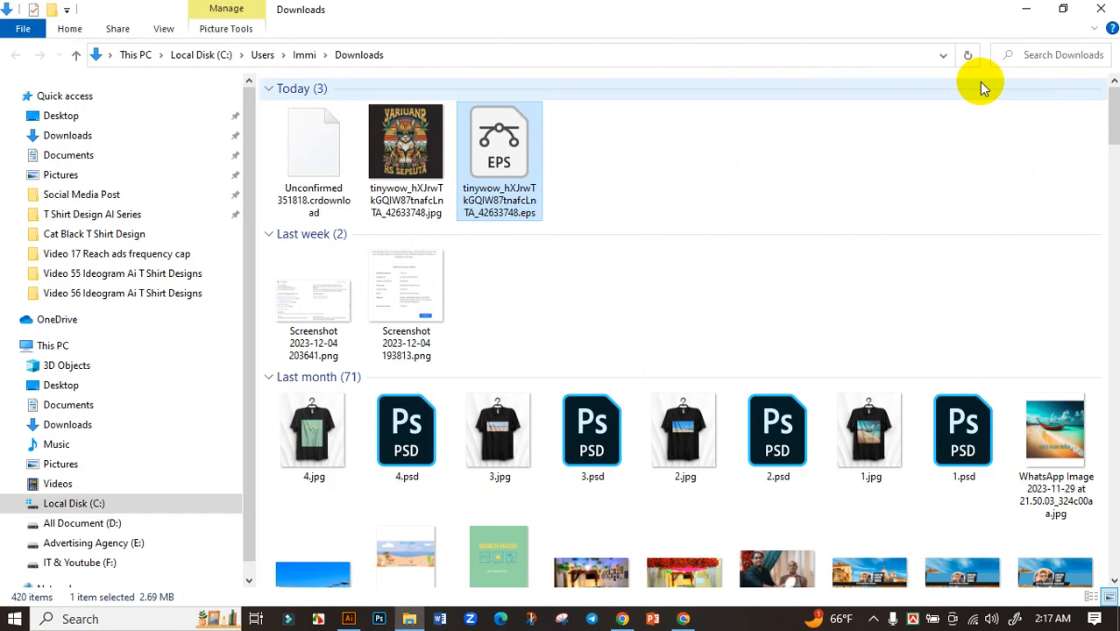
right_click(651, 138)
click(679, 203)
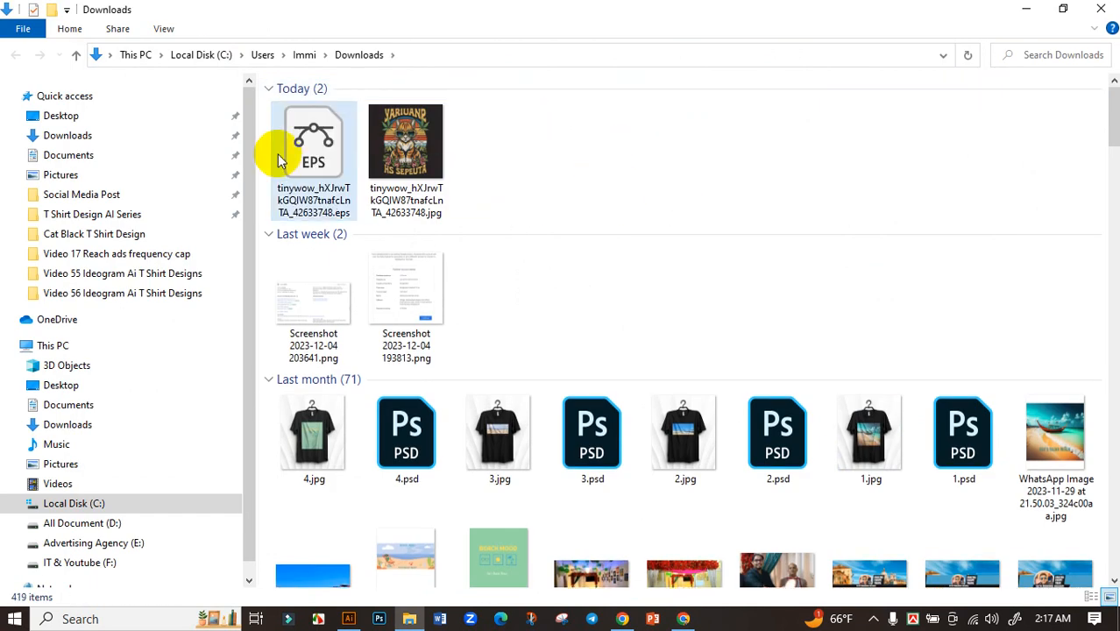
Step: Switch to Illustrator and create a portrait document of 11.9 x 17.9 in with RGB color and 300 ppi raster effects
click(349, 619)
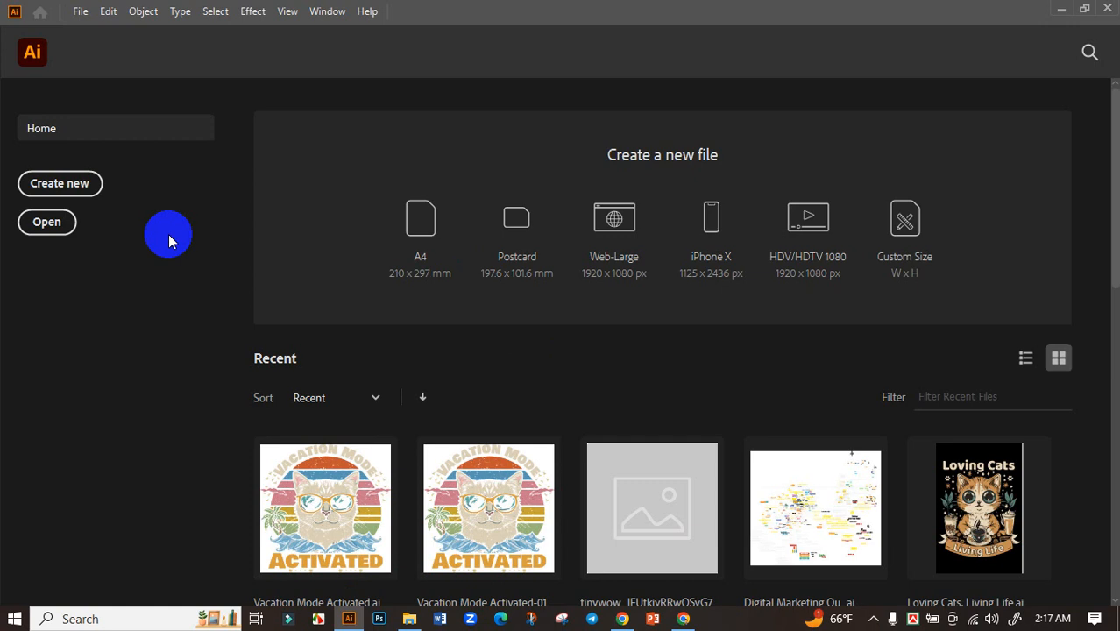
click(73, 186)
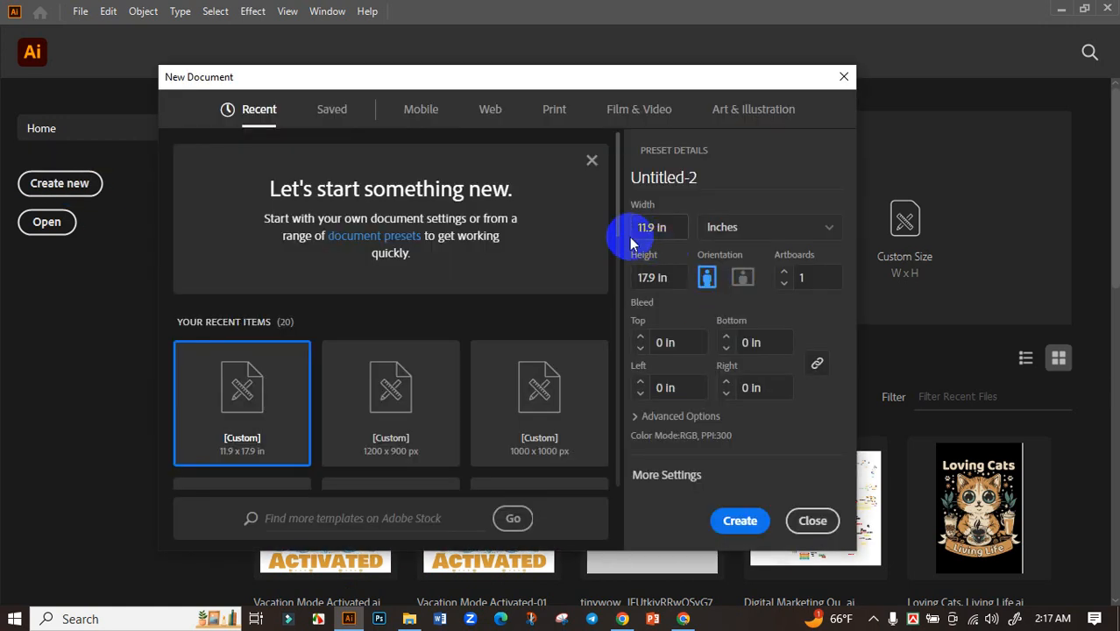
click(637, 228)
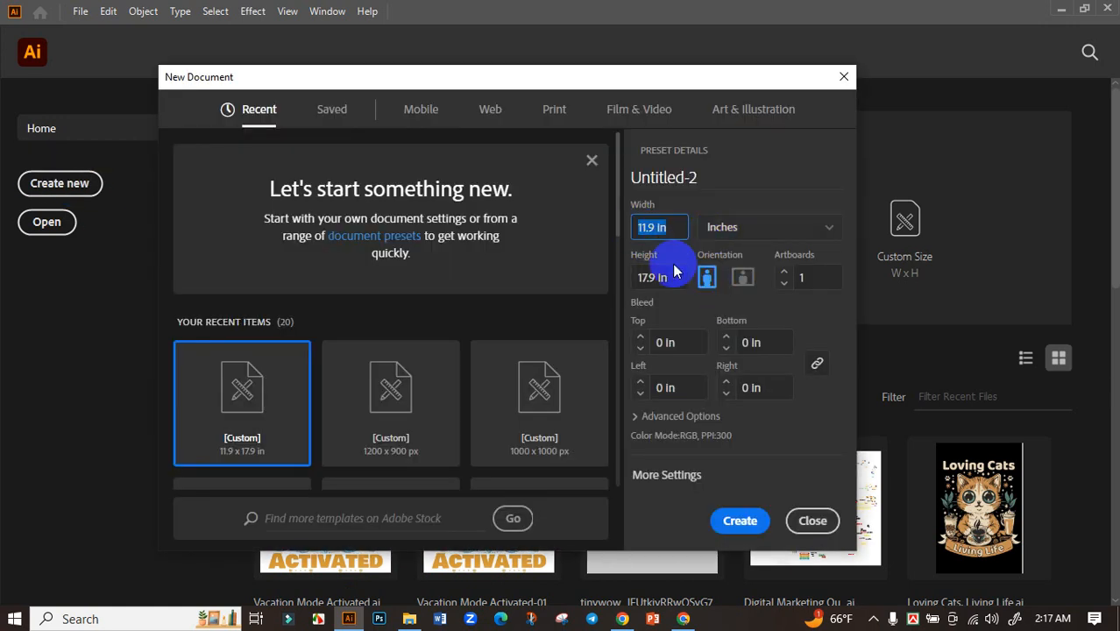
click(640, 277)
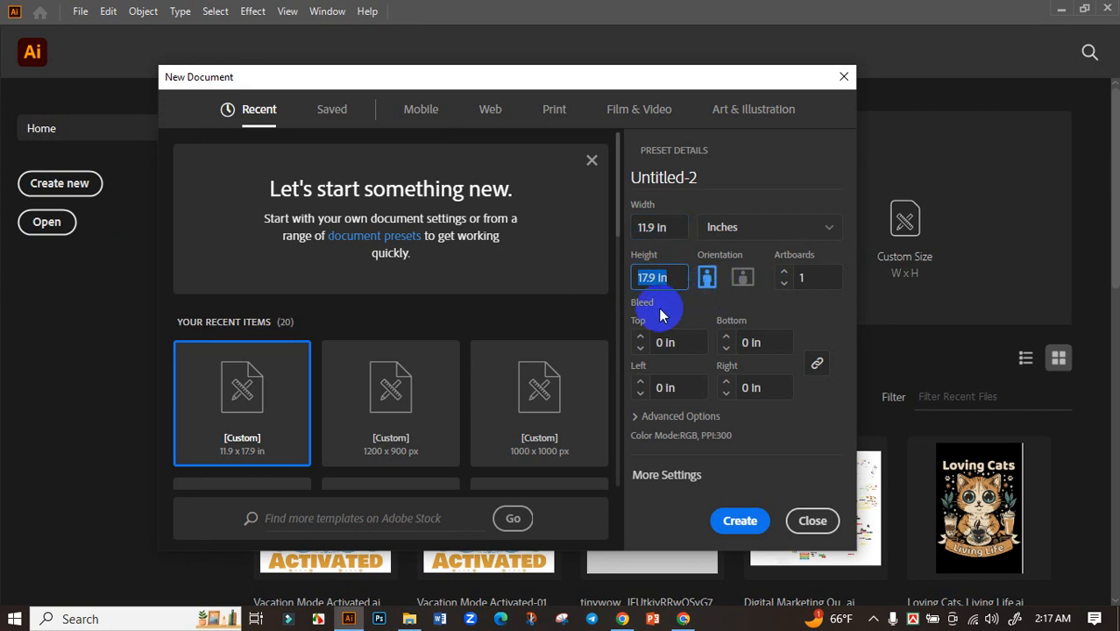
click(687, 417)
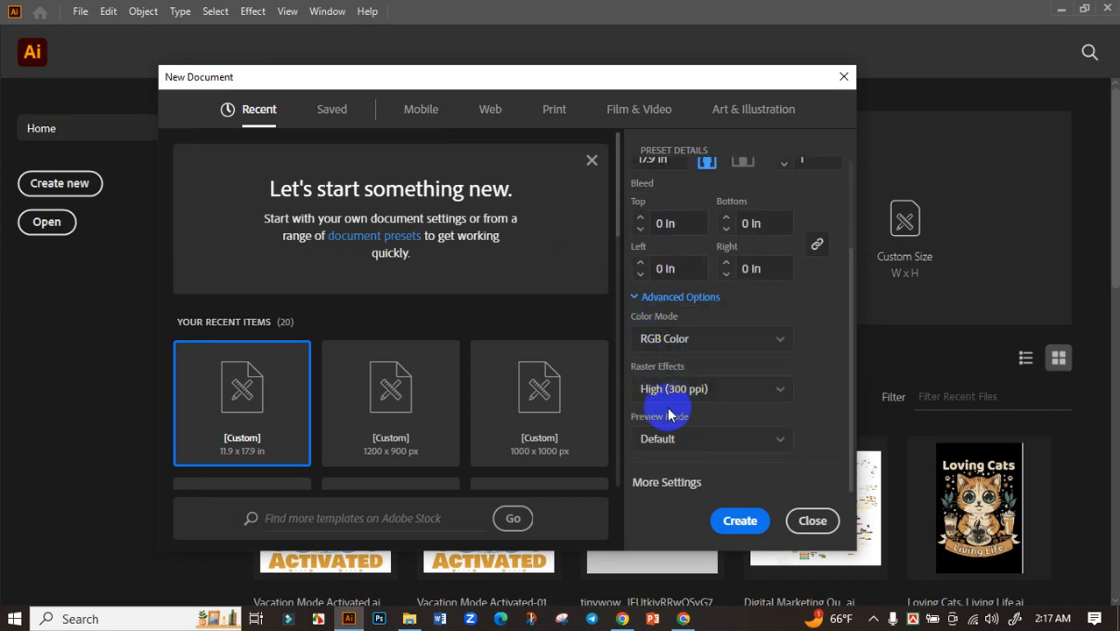
click(744, 523)
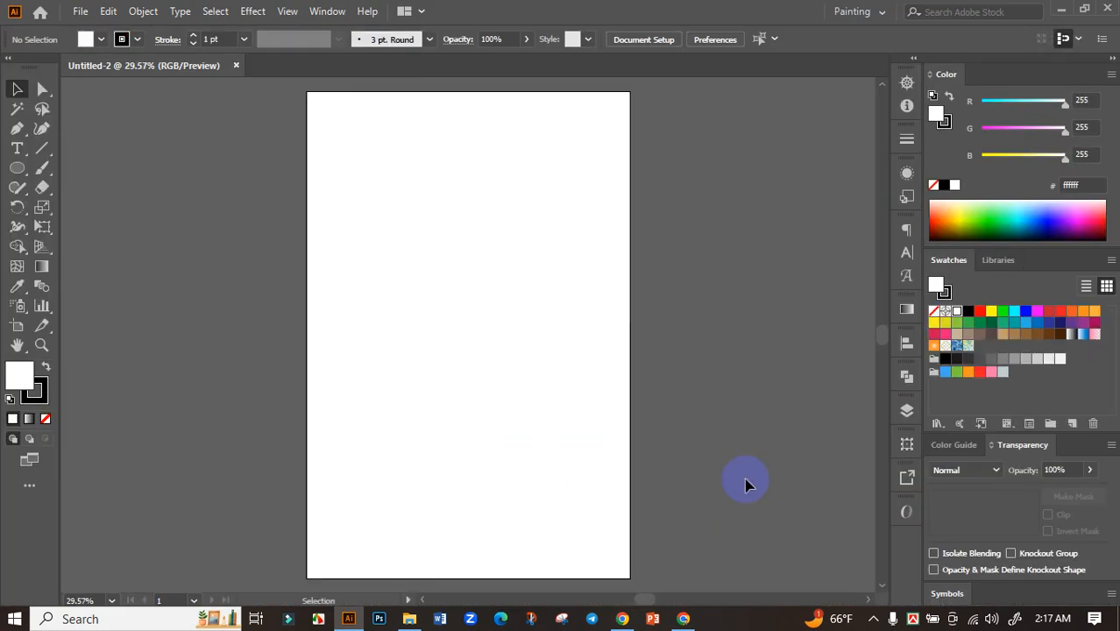
Step: Draw a rectangle covering the whole artboard, fill it with black and deselect it
click(16, 167)
click(84, 168)
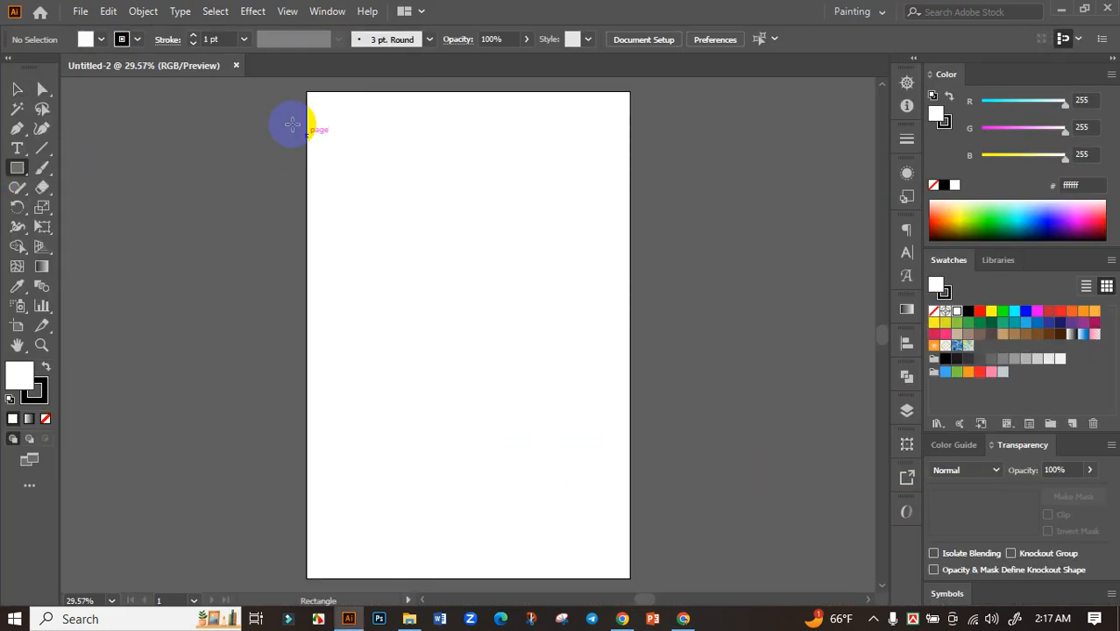
drag(309, 91, 628, 578)
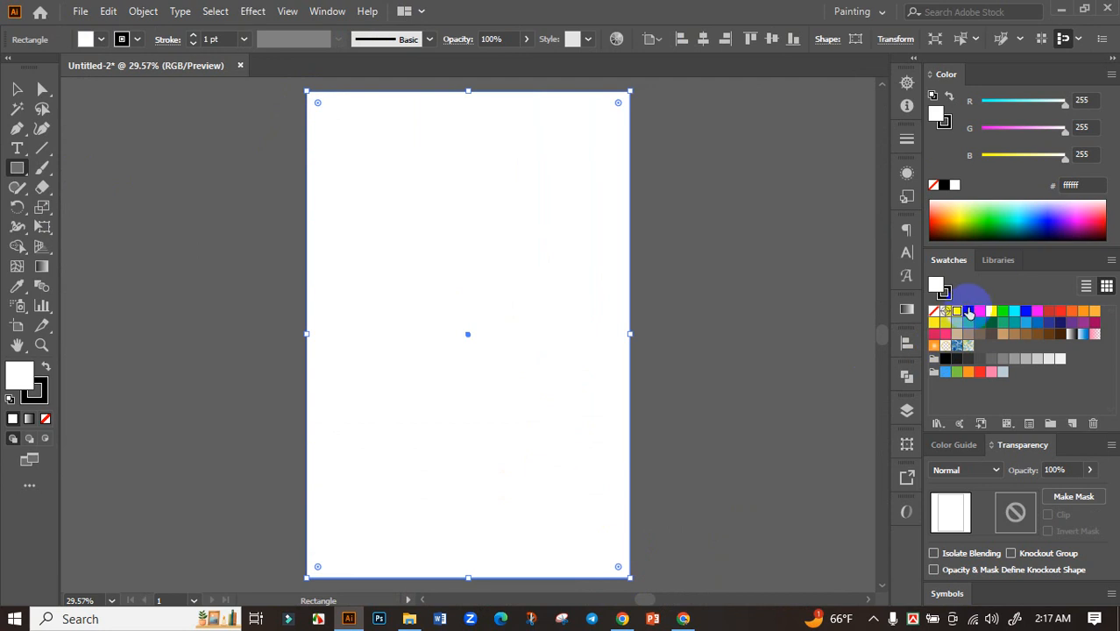
click(968, 311)
click(17, 88)
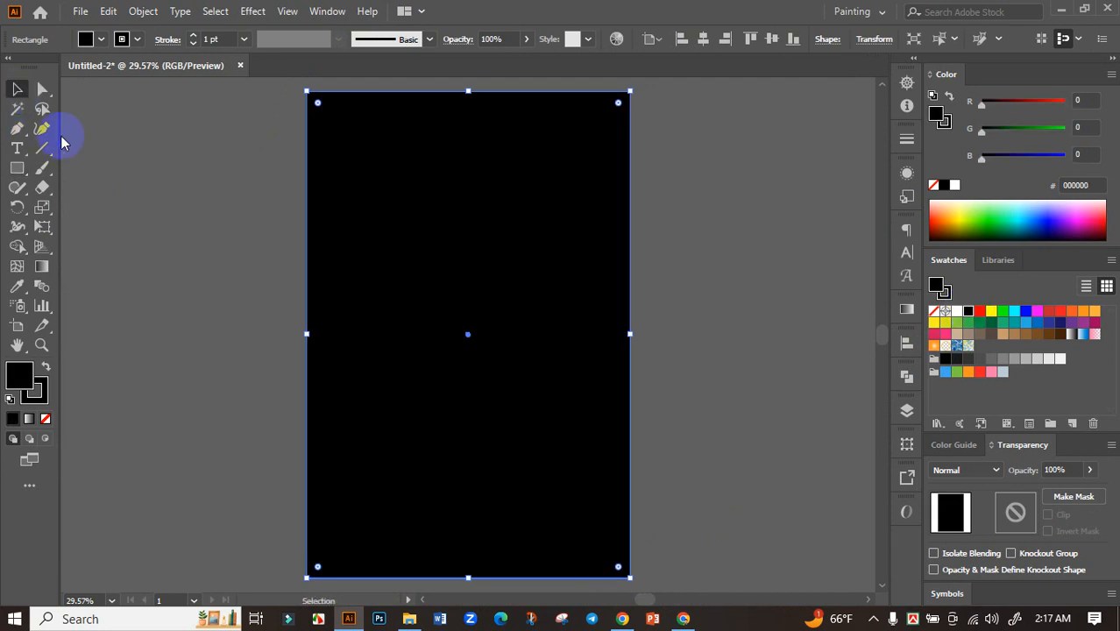
click(239, 256)
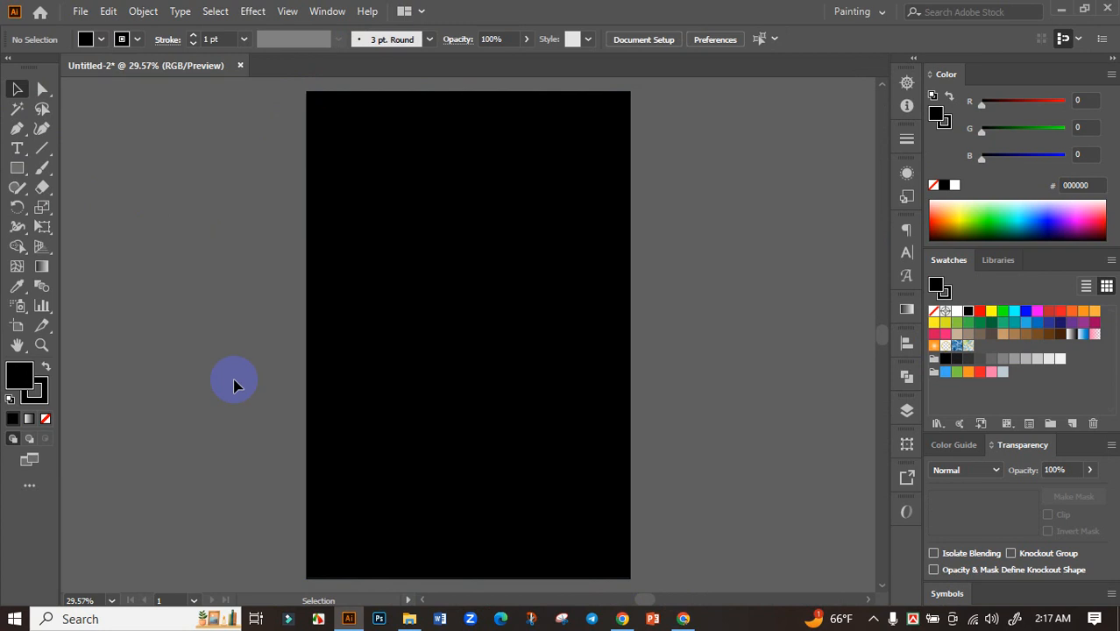
Step: Open the vectorized tinywow EPS file from the Downloads folder in Illustrator
click(408, 619)
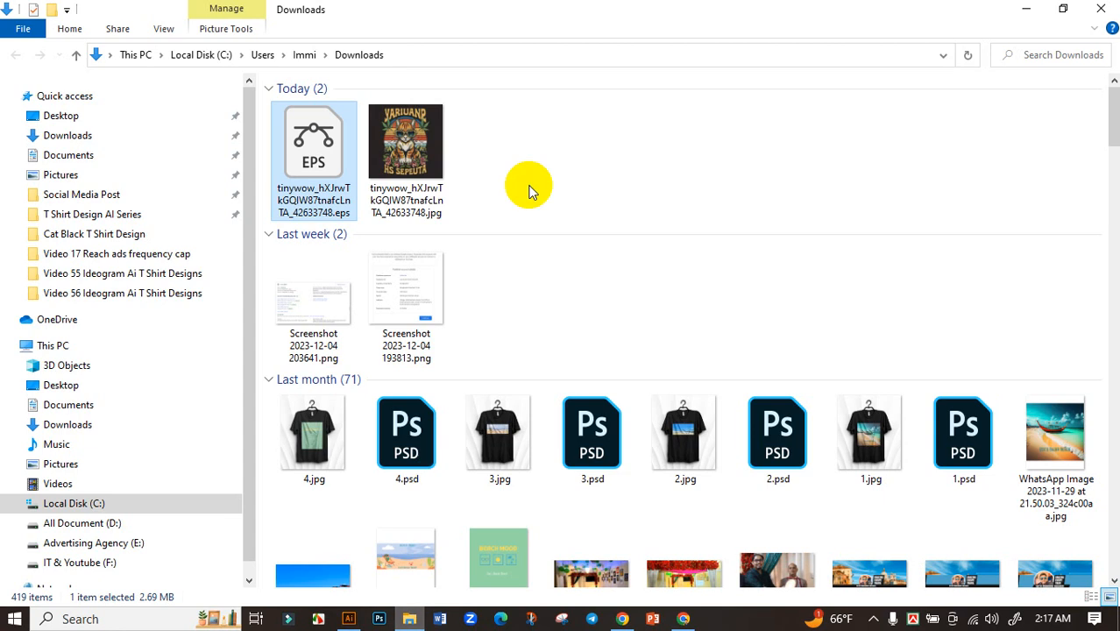
click(328, 133)
double_click(330, 133)
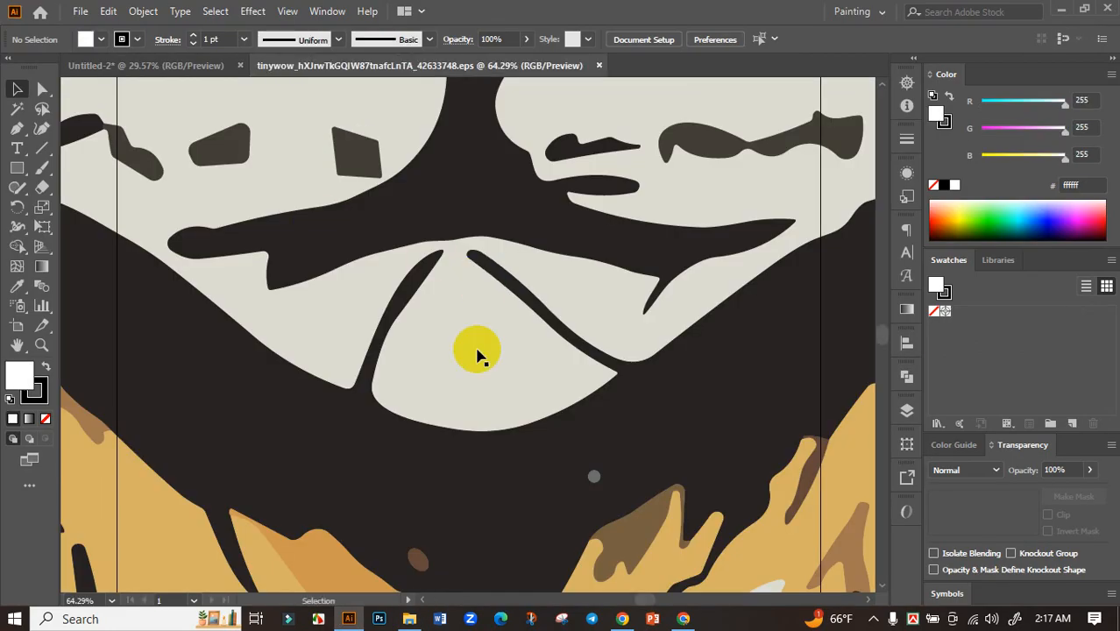
scroll(487, 358, down, 6)
scroll(550, 443, down, 1)
scroll(549, 443, down, 2)
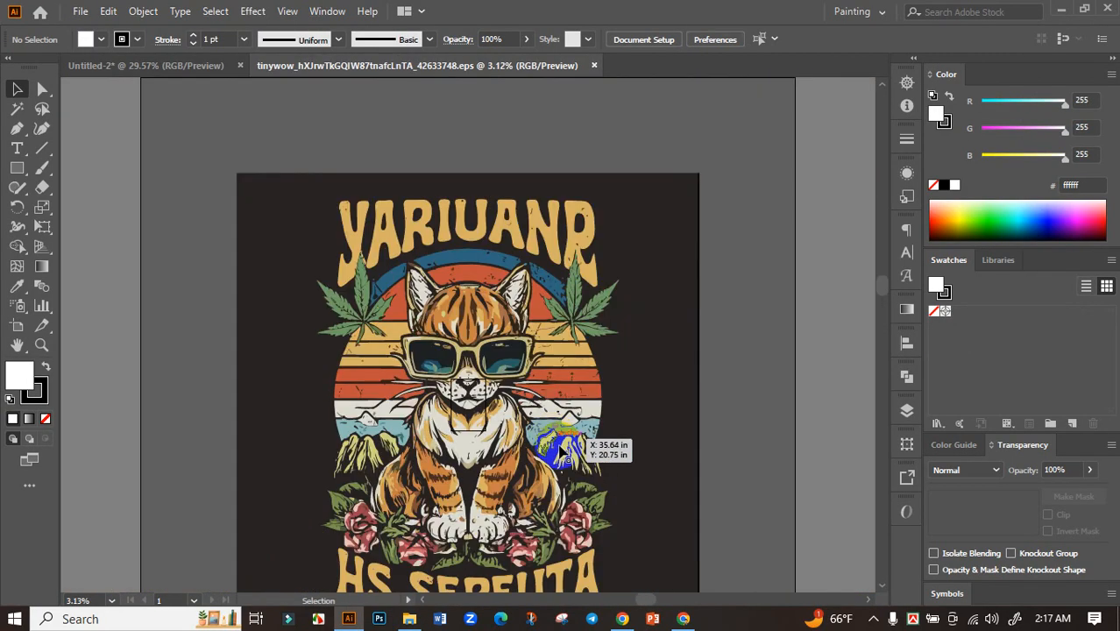
Step: Scale down the grouped cat artwork and place it off the artboard, then deselect it
click(653, 251)
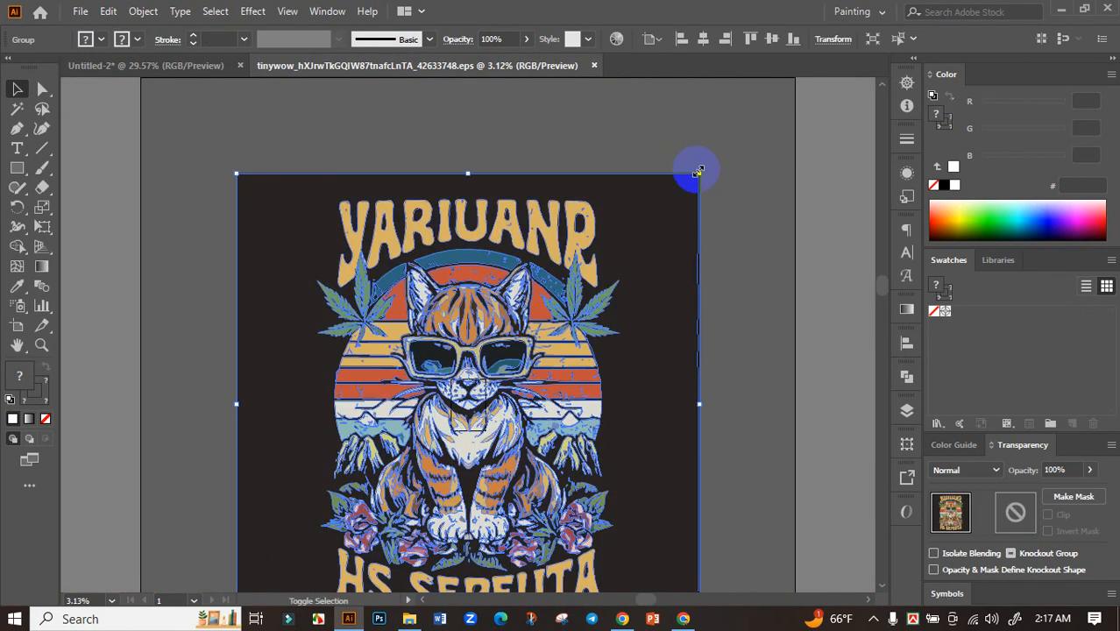
drag(697, 173, 366, 357)
scroll(366, 358, up, 2)
click(470, 332)
drag(469, 273, 498, 208)
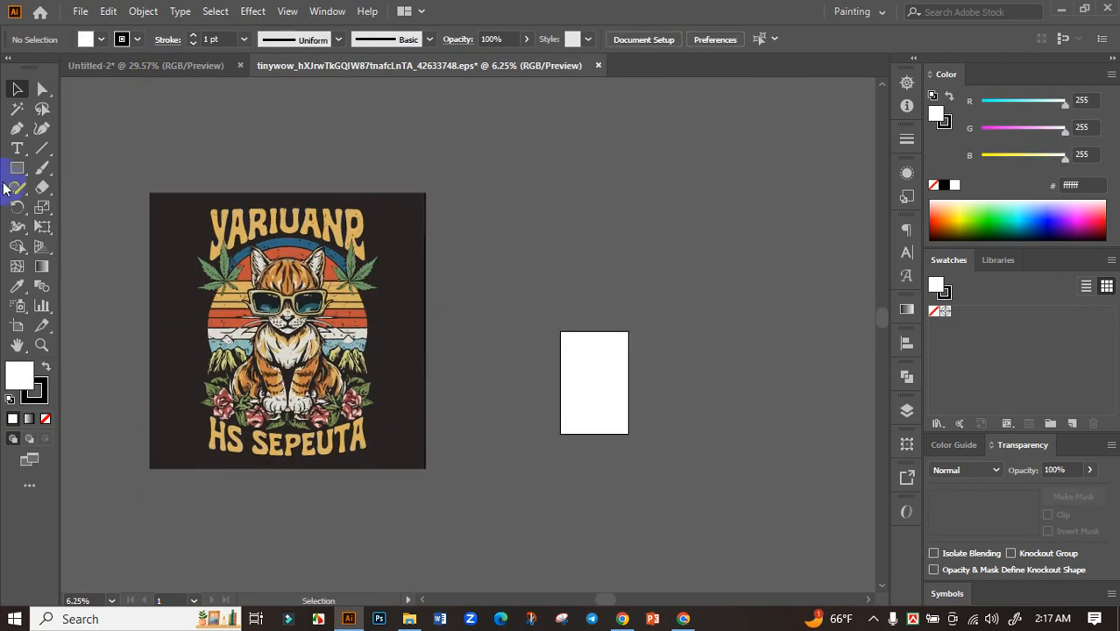
Step: Draw a diagonal line segment in the empty area between the cat artwork and the artboard
click(42, 151)
drag(583, 168, 512, 400)
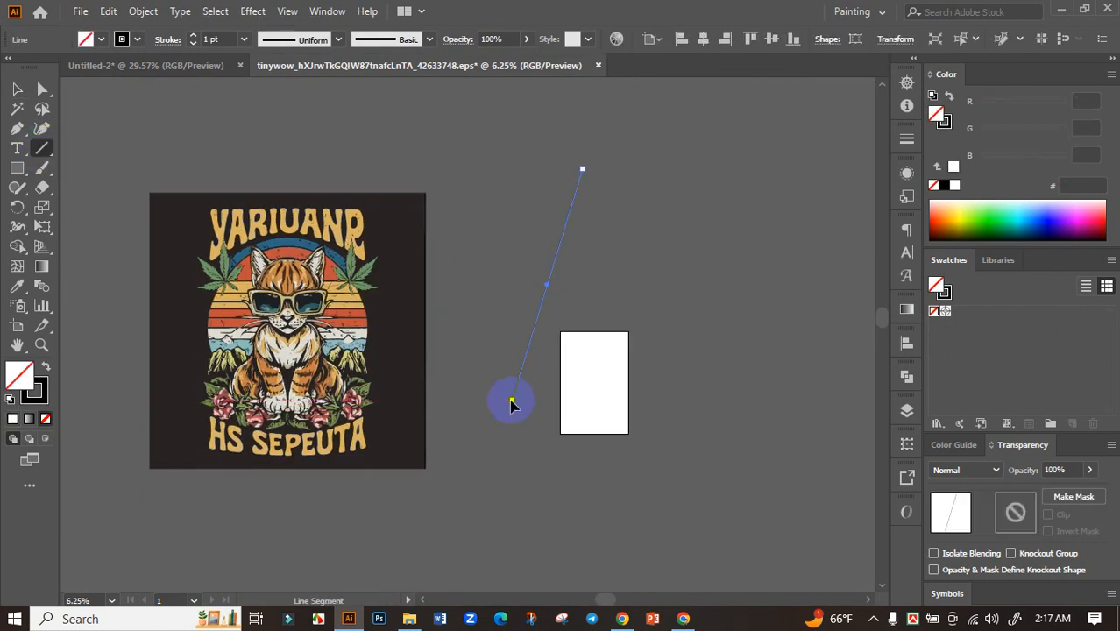
click(40, 150)
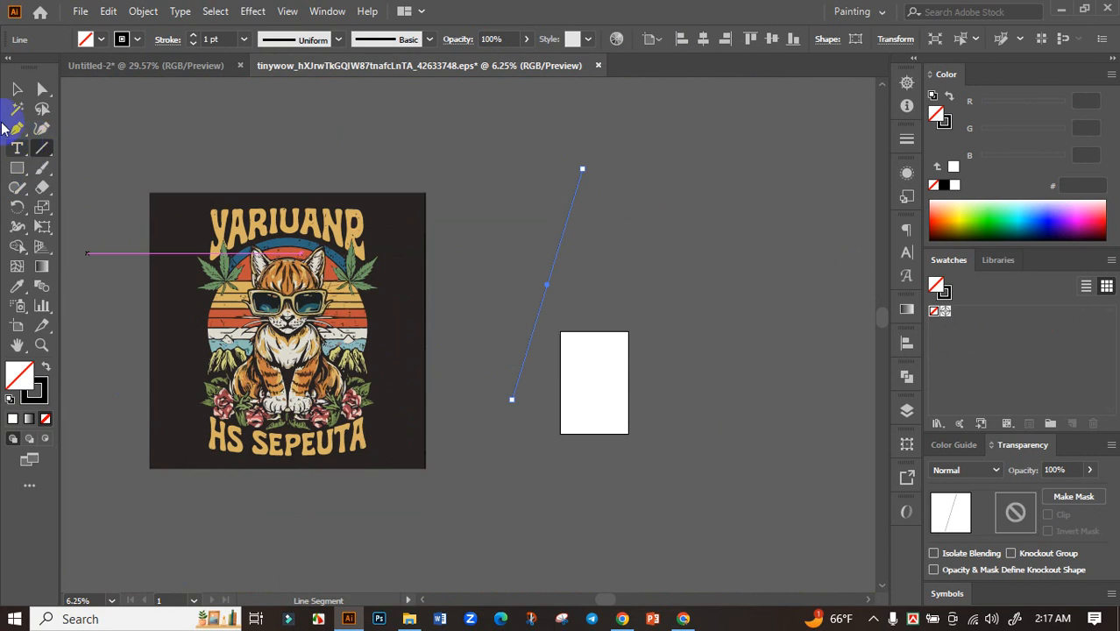
Step: Select the diagonal line together with all objects of matching appearance in the artwork using the Magic Wand tool
click(16, 108)
click(605, 178)
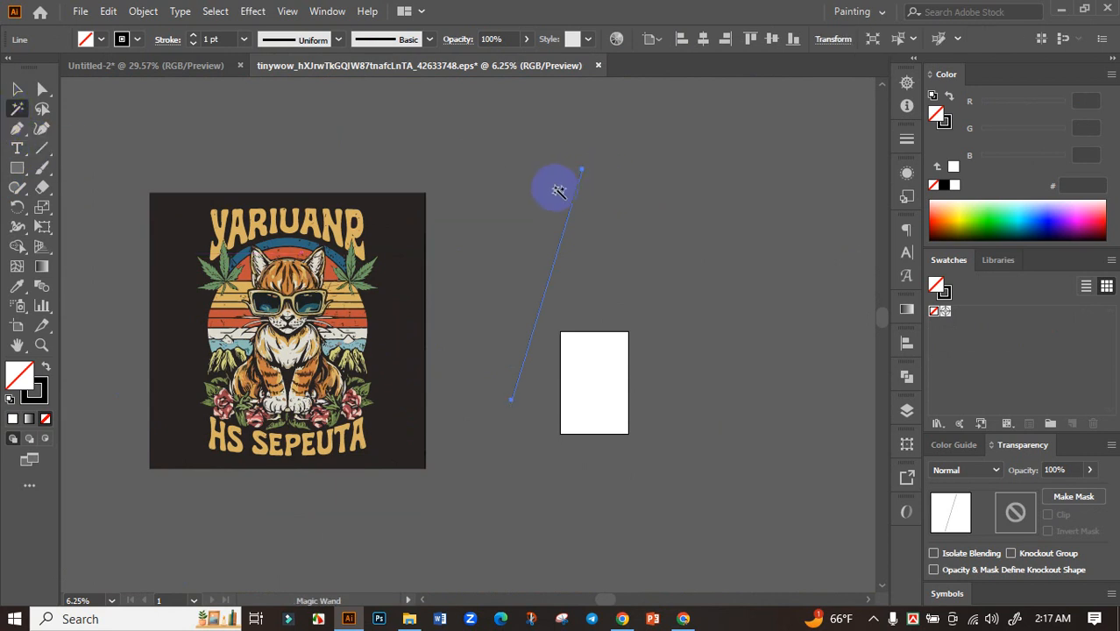
click(574, 201)
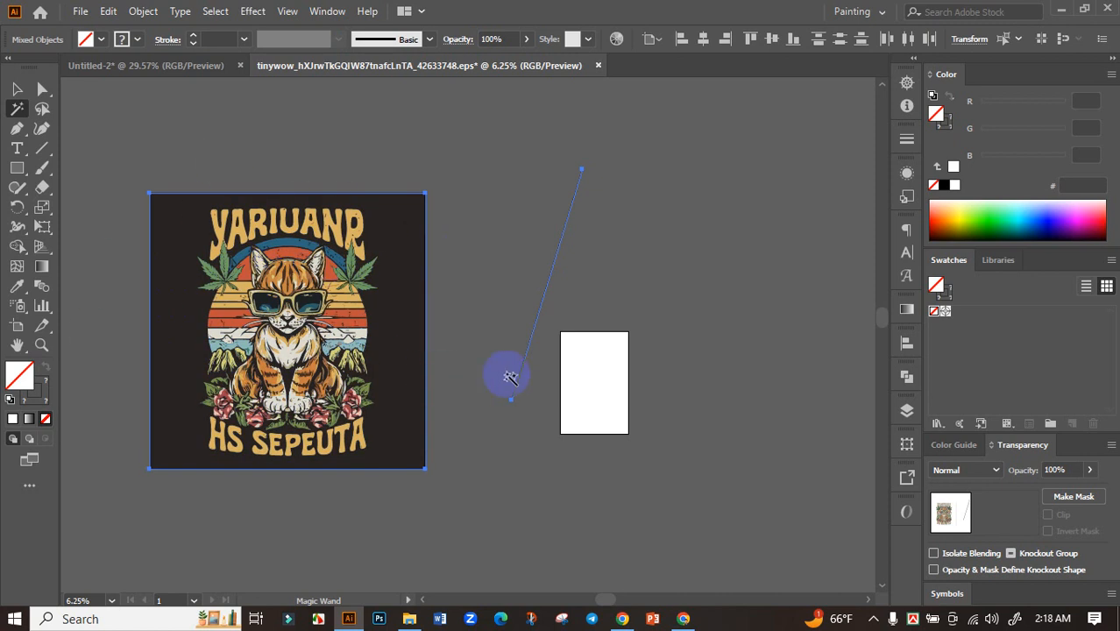
Step: Delete the selected diagonal line and matching unfilled objects, and ungroup the cat artwork
click(494, 267)
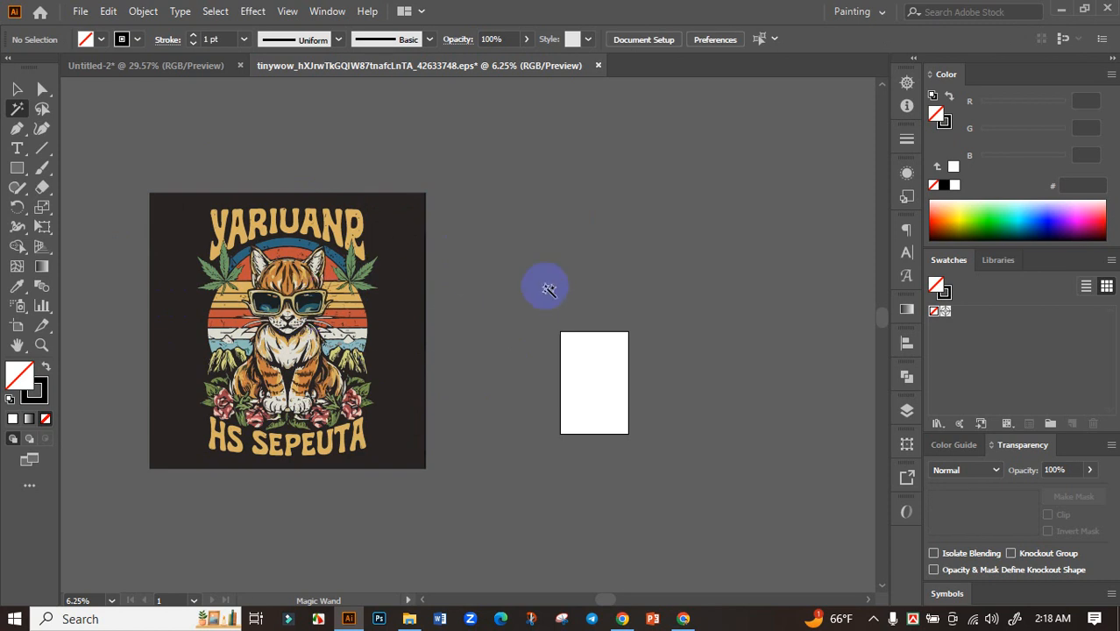
click(17, 89)
click(374, 241)
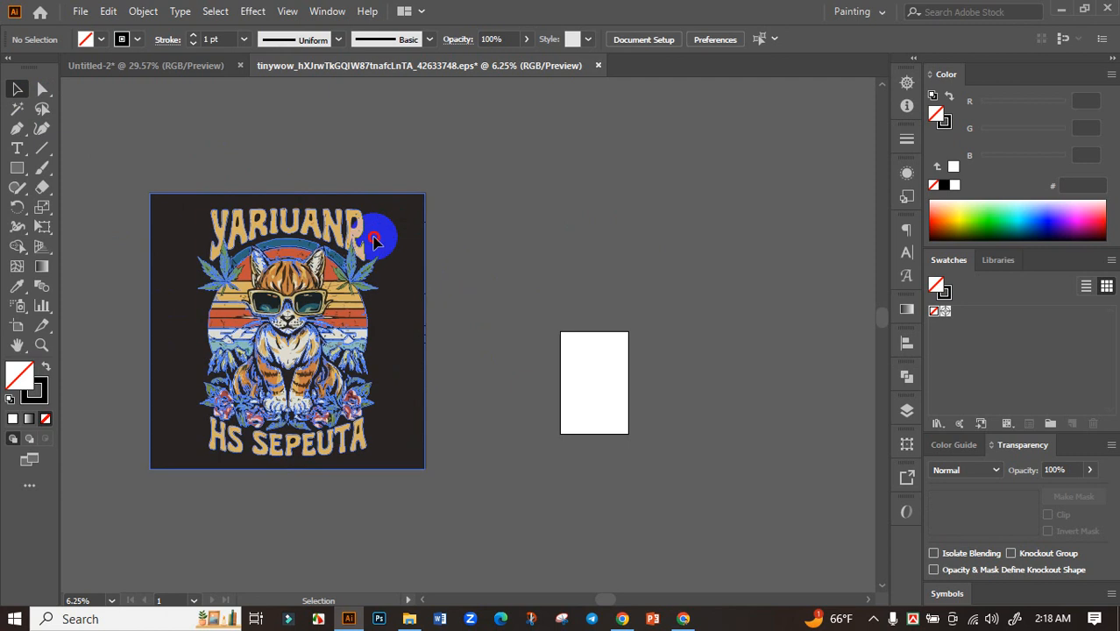
right_click(374, 241)
click(405, 373)
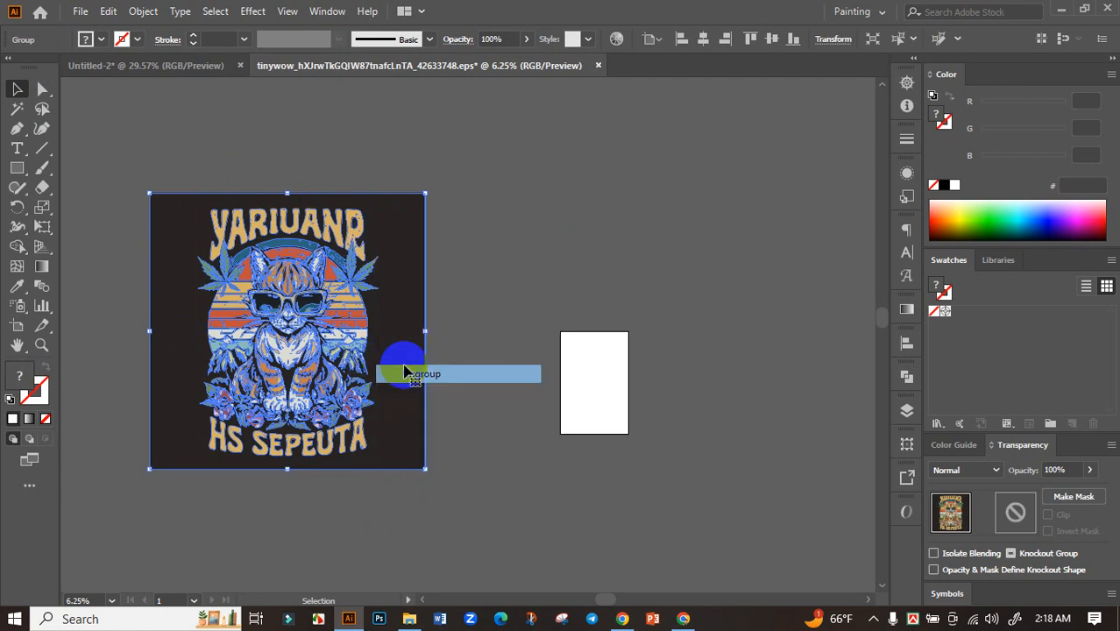
click(461, 262)
Step: Select the dark background of the cat artwork with the Magic Wand tool and delete it
click(17, 108)
click(410, 229)
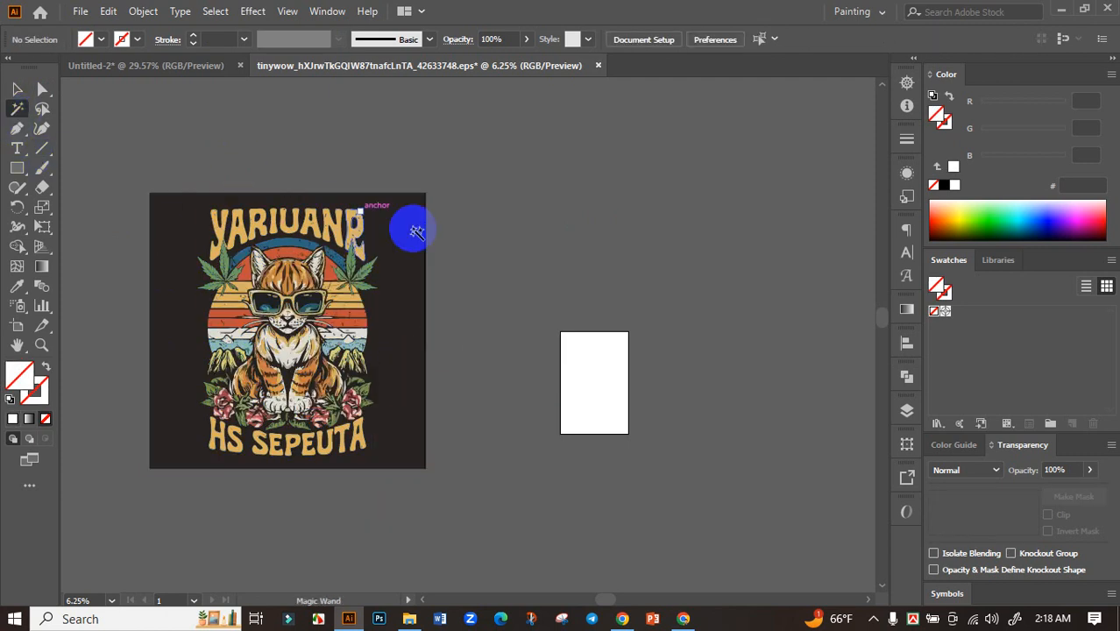
key(Delete)
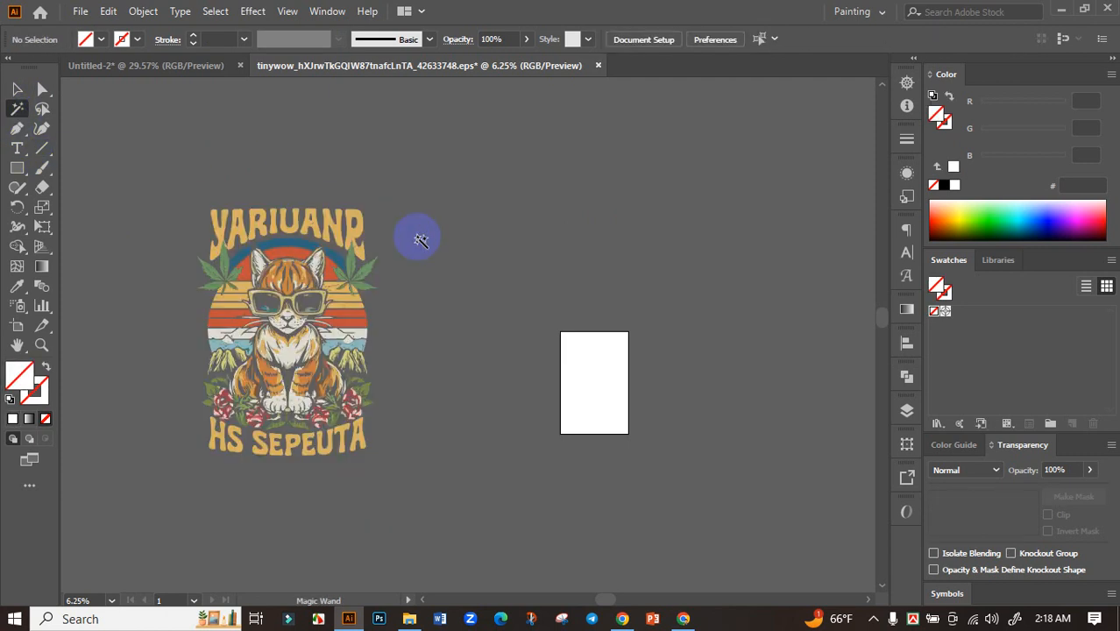
Step: Select all the letters of the garbled "YARIUANR" text above the cat and delete them
scroll(219, 241, up, 2)
click(16, 89)
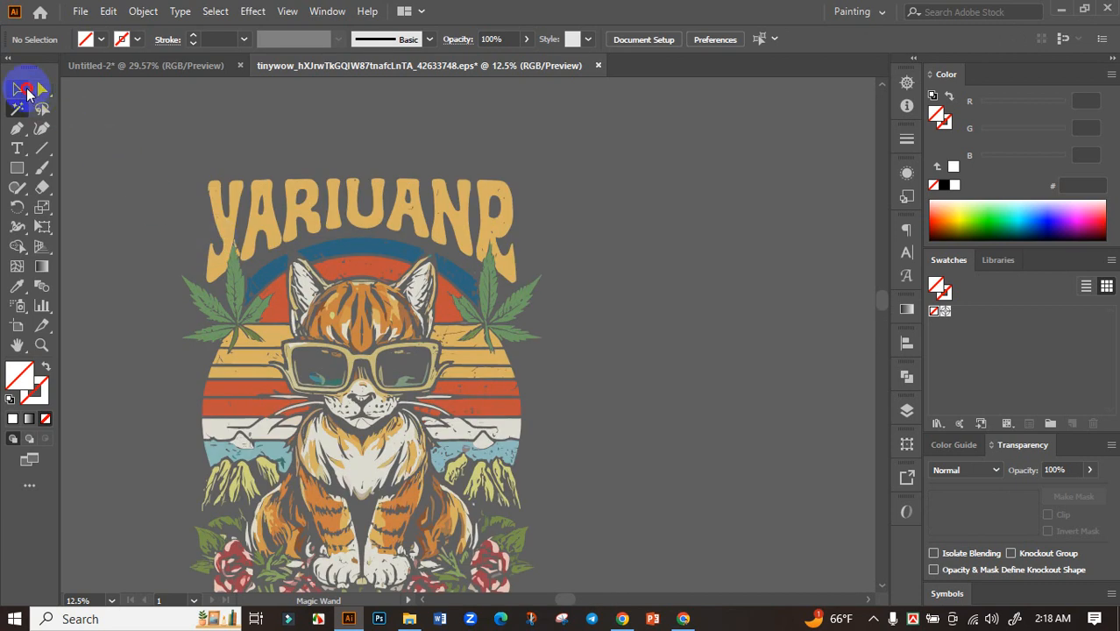
scroll(212, 188, up, 2)
drag(150, 175, 673, 248)
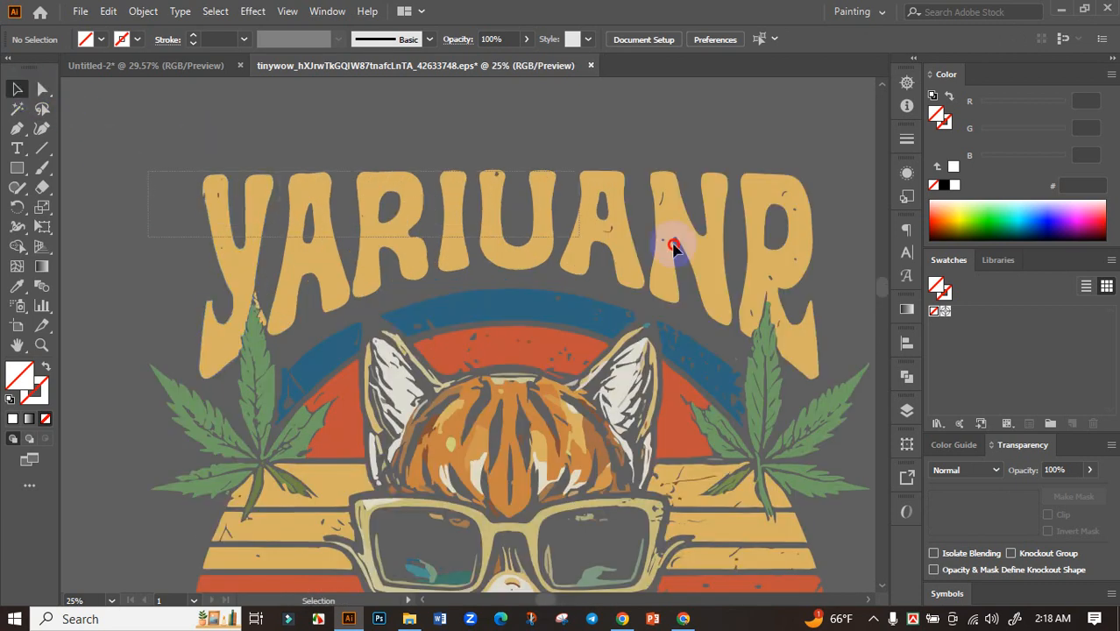
drag(785, 252, 787, 258)
key(Delete)
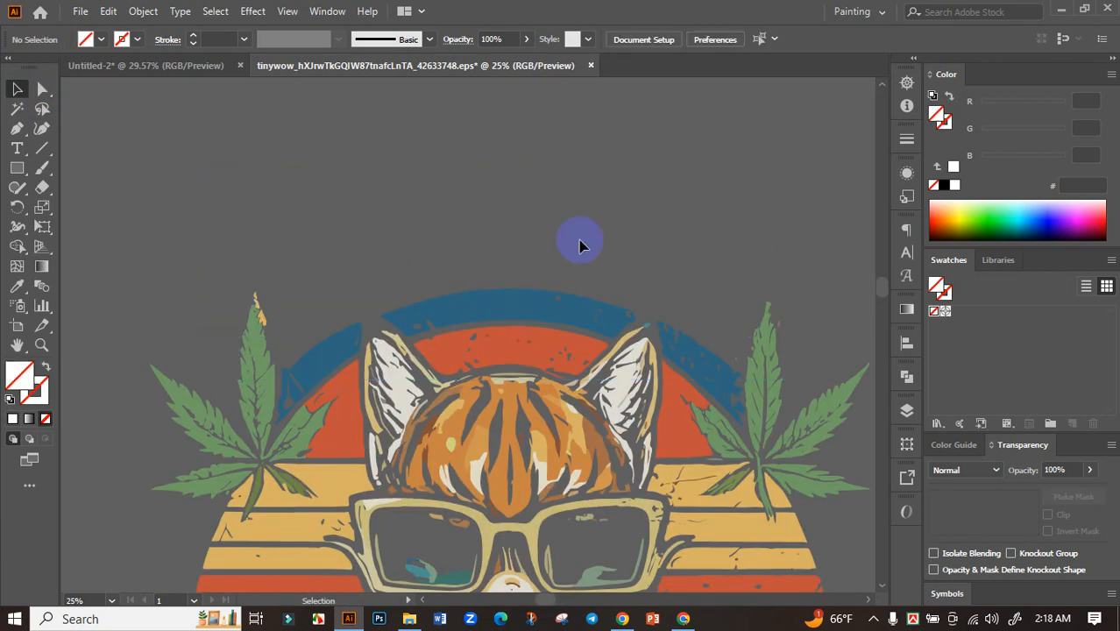
Step: Delete the three leftover yellow lettering fragments at the tip of the left cannabis leaf
scroll(271, 322, up, 3)
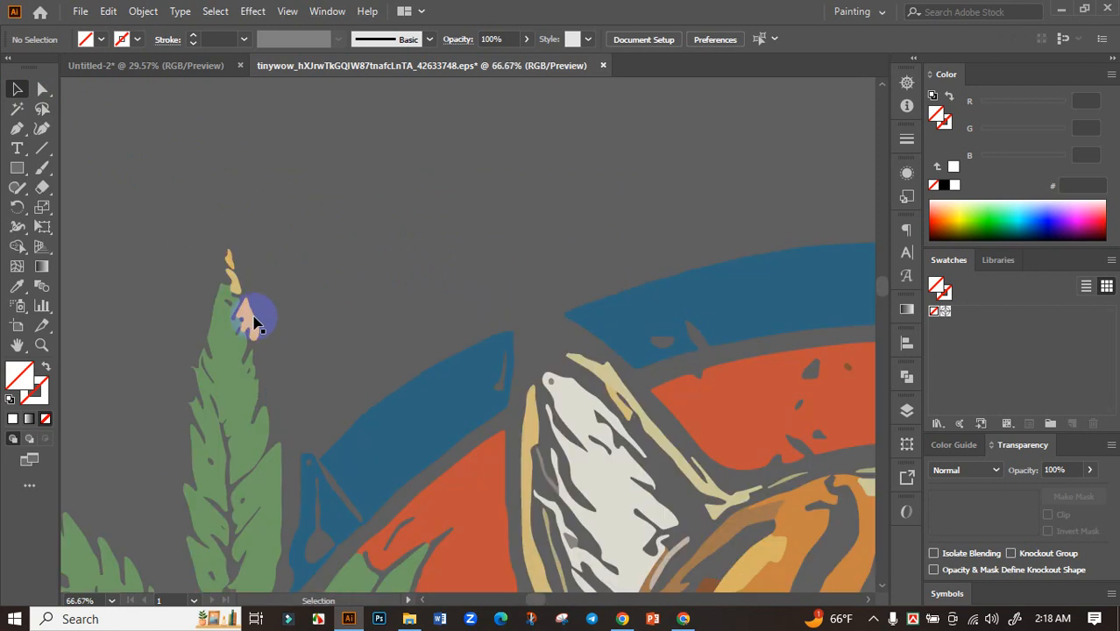
click(251, 319)
key(Delete)
click(233, 274)
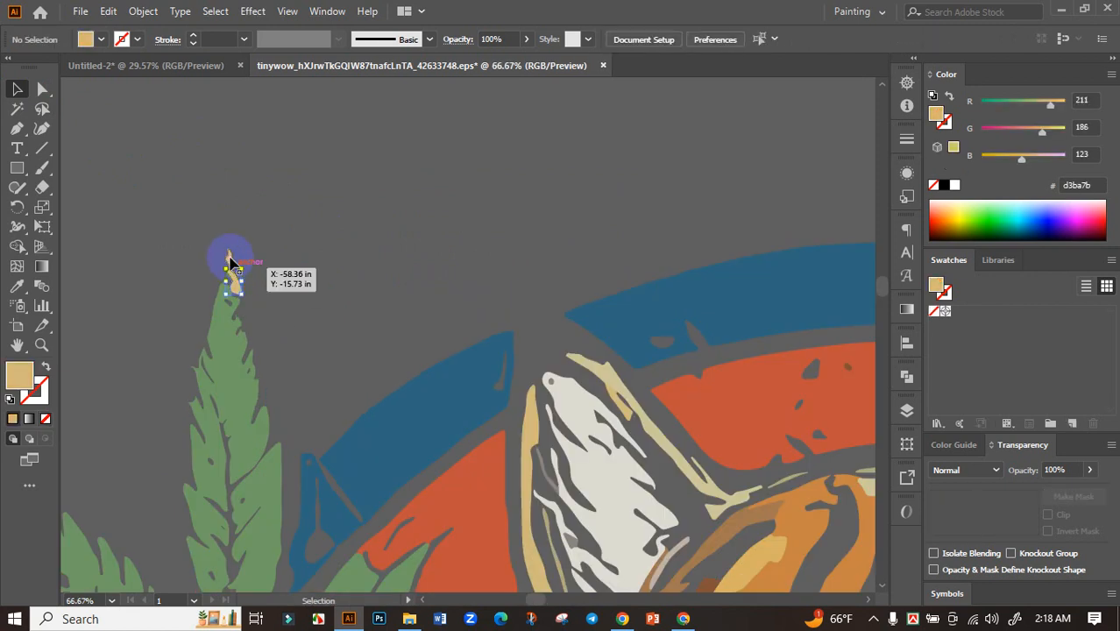
key(Delete)
click(230, 256)
key(Delete)
Step: Delete the stray specks around the tip of the right cannabis leaf
scroll(350, 264, down, 3)
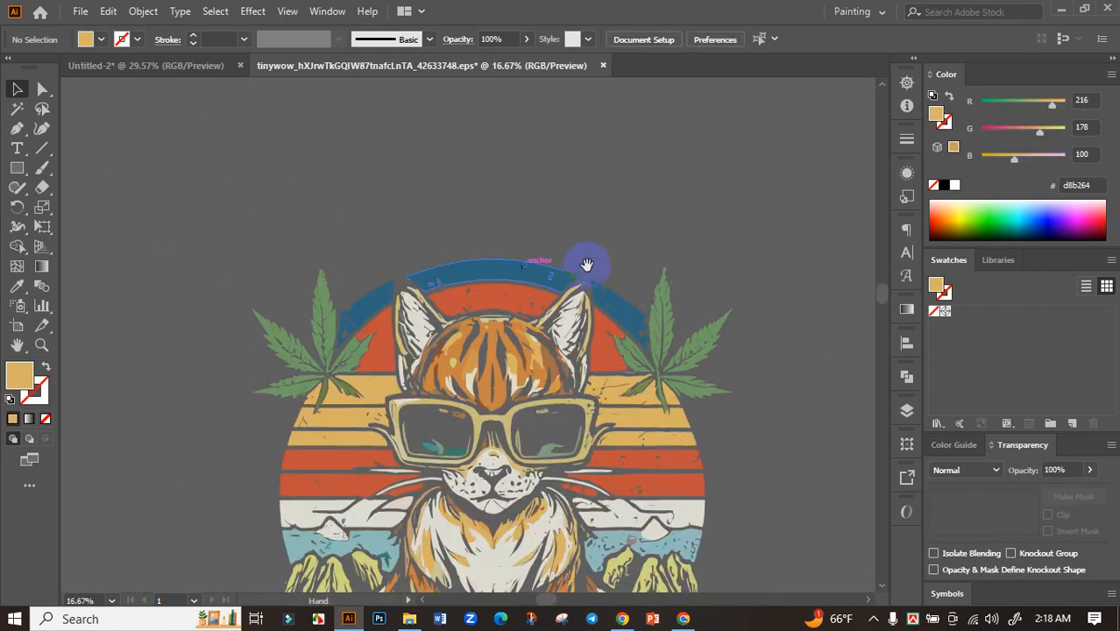
scroll(550, 295, up, 4)
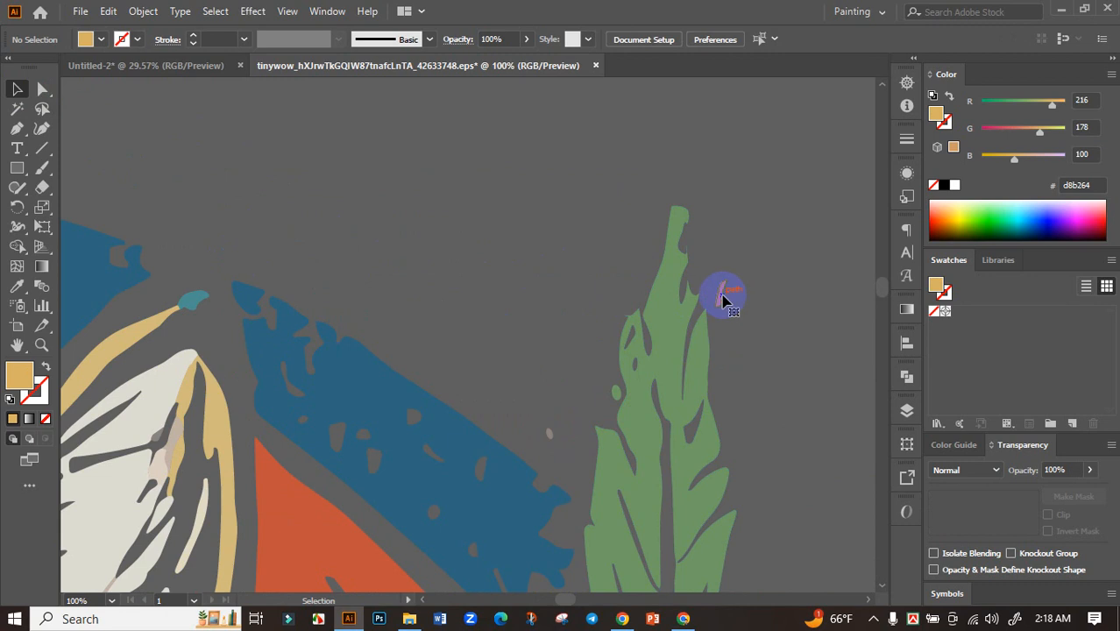
click(720, 298)
key(Delete)
click(549, 433)
key(Delete)
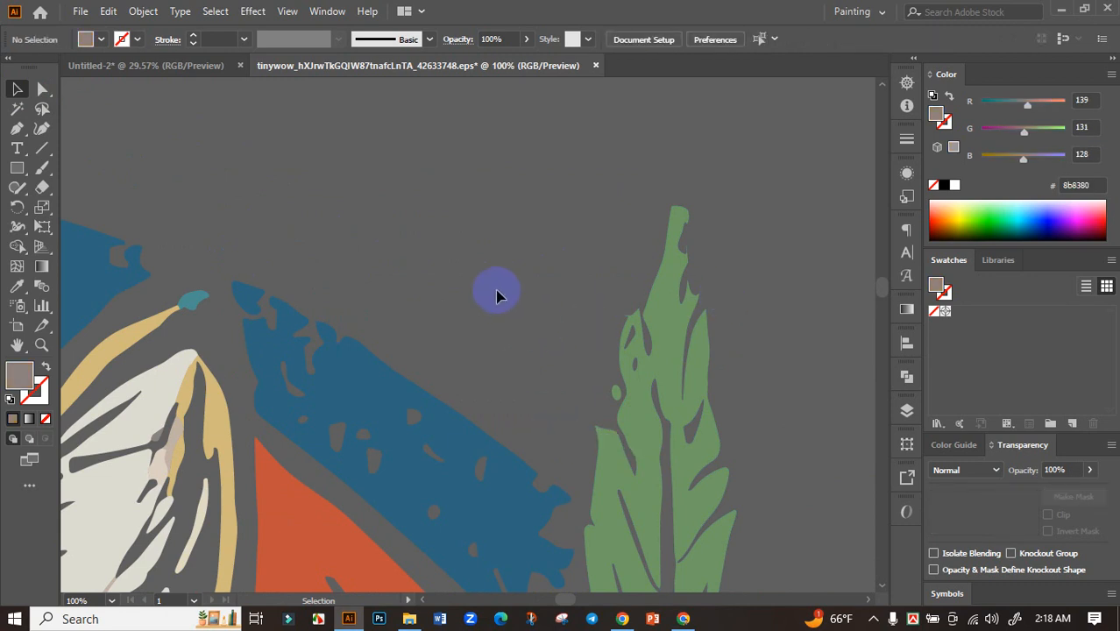
Step: Delete the "HS SEPEUTA" lettering under the cat and the small leftover specks below the flowers
scroll(497, 297, down, 6)
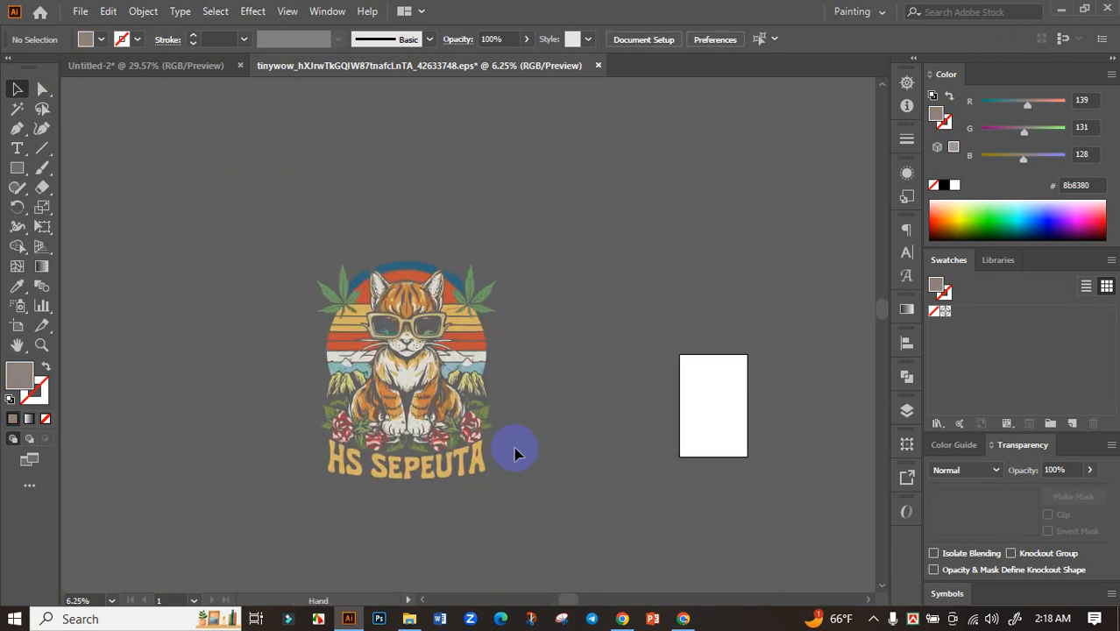
scroll(383, 520, up, 2)
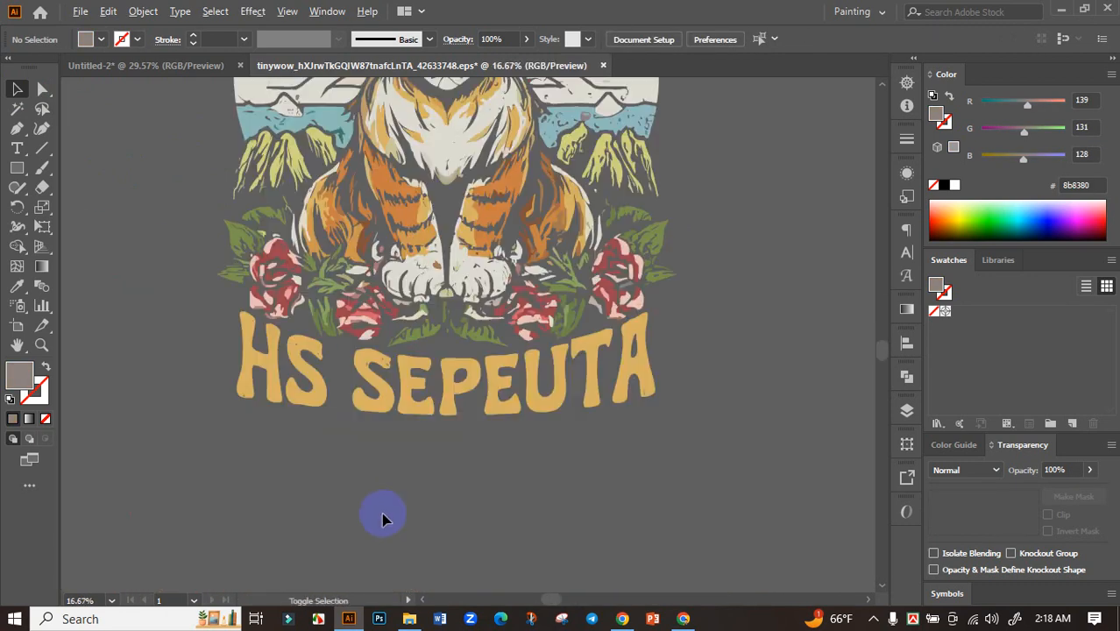
click(732, 394)
key(Delete)
drag(708, 327, 712, 402)
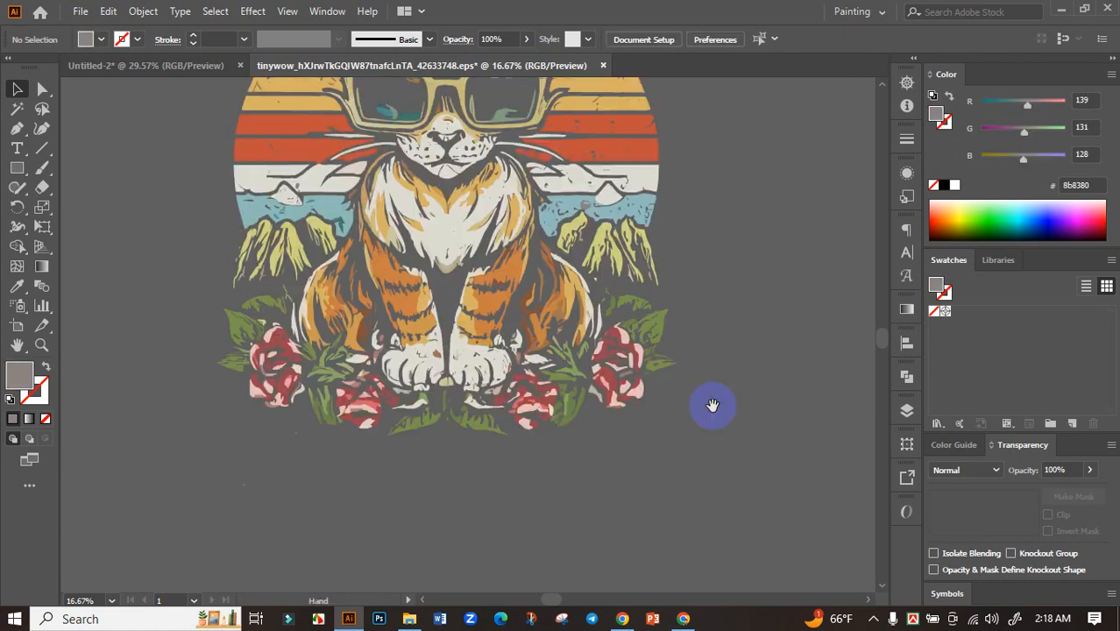
drag(261, 507, 262, 507)
key(Delete)
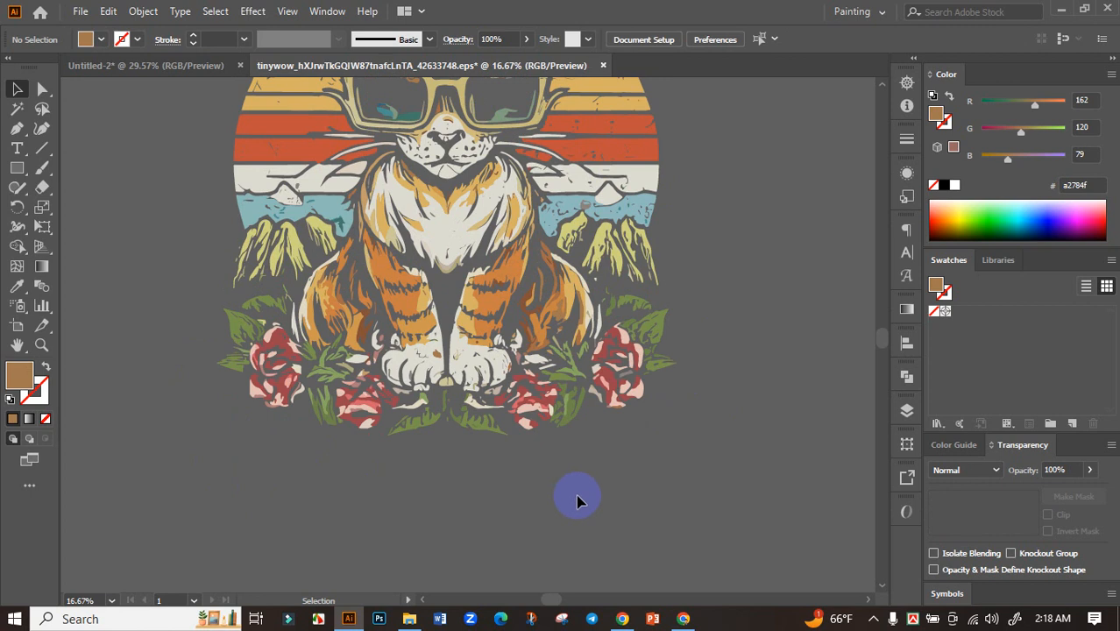
Step: Select all of the cleaned cat artwork and bring it into the Untitled-2 document as a group
scroll(572, 498, down, 3)
key(ctrl+a)
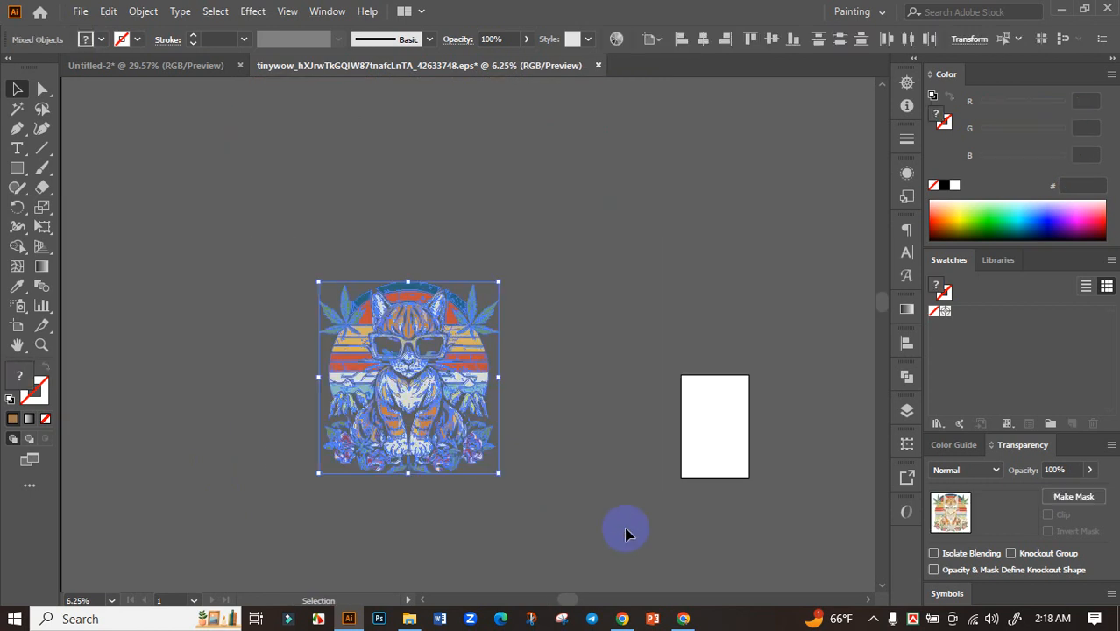
drag(438, 363, 471, 310)
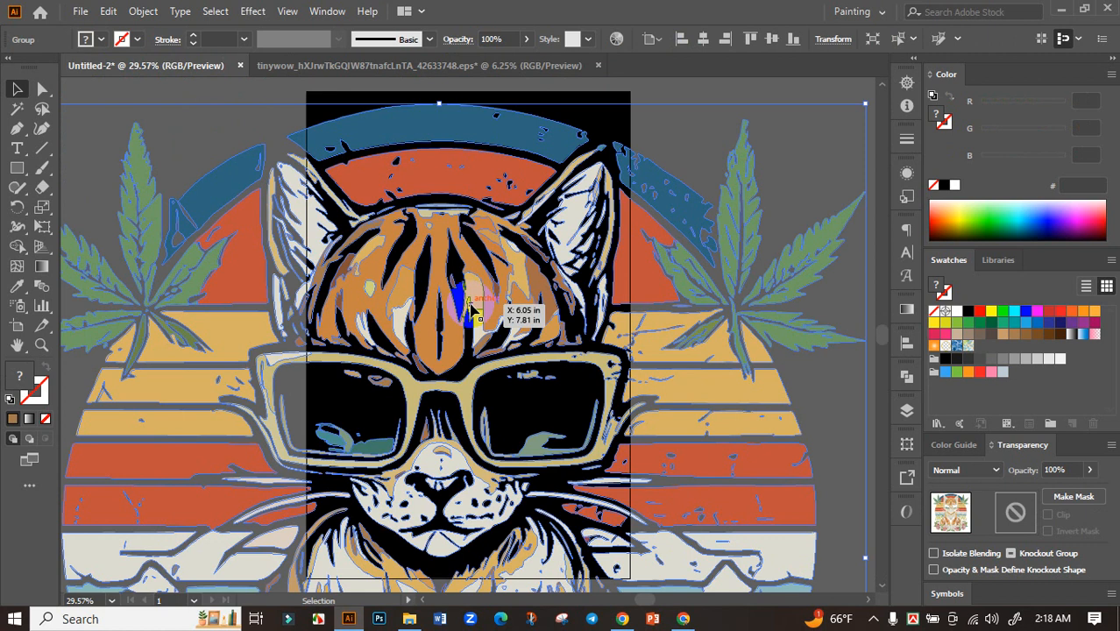
Step: Scale the cat group down to fit the black artboard and centre it horizontally and vertically
drag(439, 103, 519, 228)
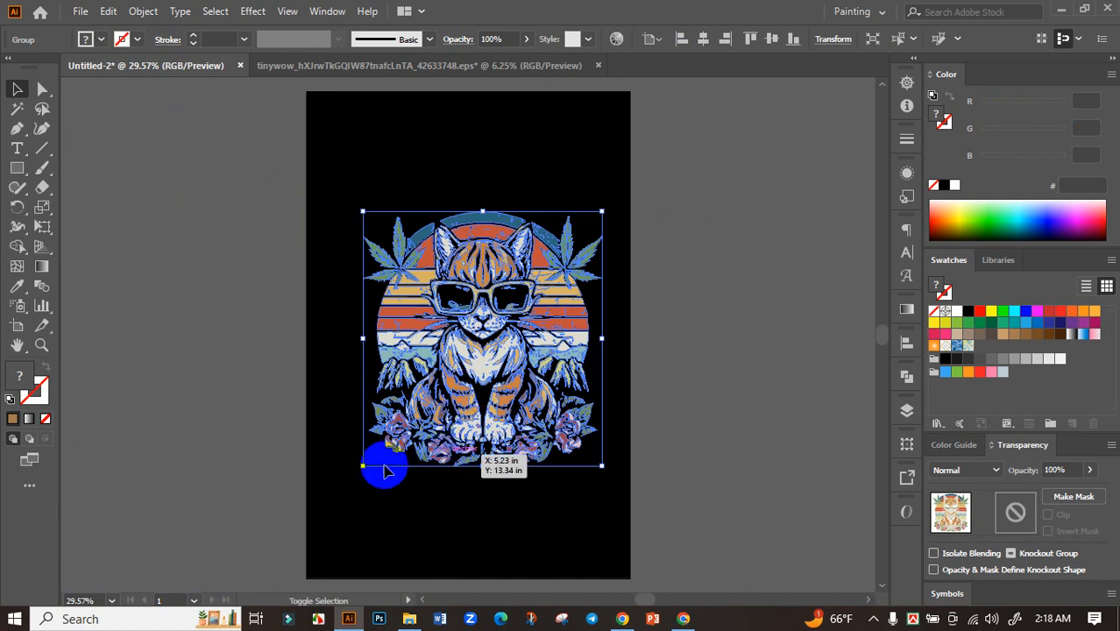
drag(384, 468, 315, 517)
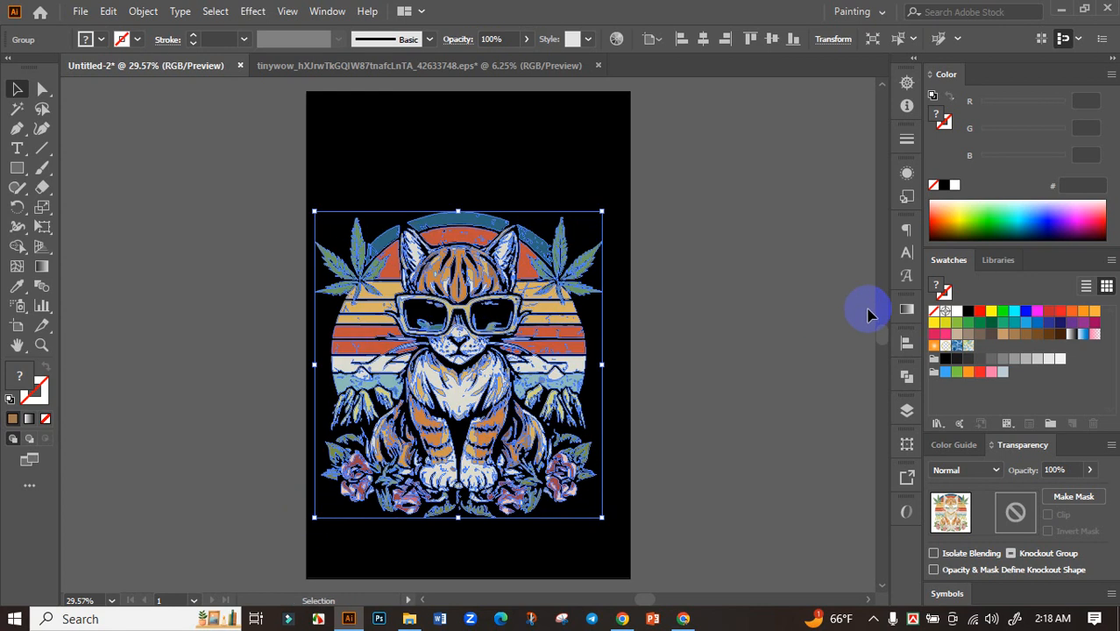
click(906, 344)
click(744, 379)
click(845, 379)
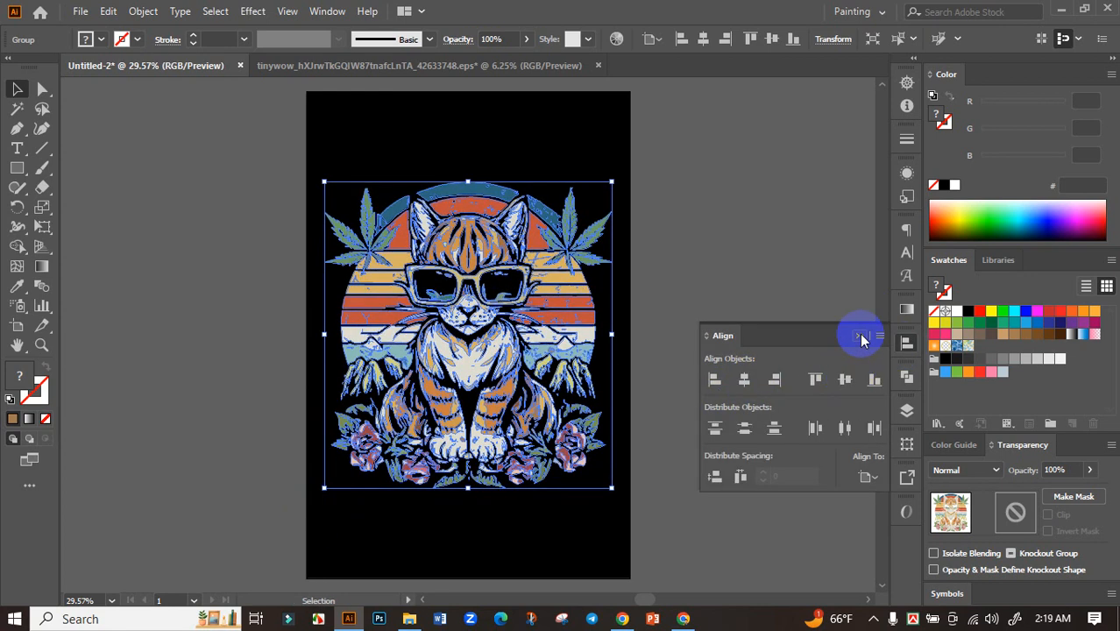
click(861, 336)
Step: Enlarge the cat group proportionally from its centre until it nearly spans the artboard's width, then deselect it
click(771, 358)
drag(645, 374, 663, 315)
click(519, 306)
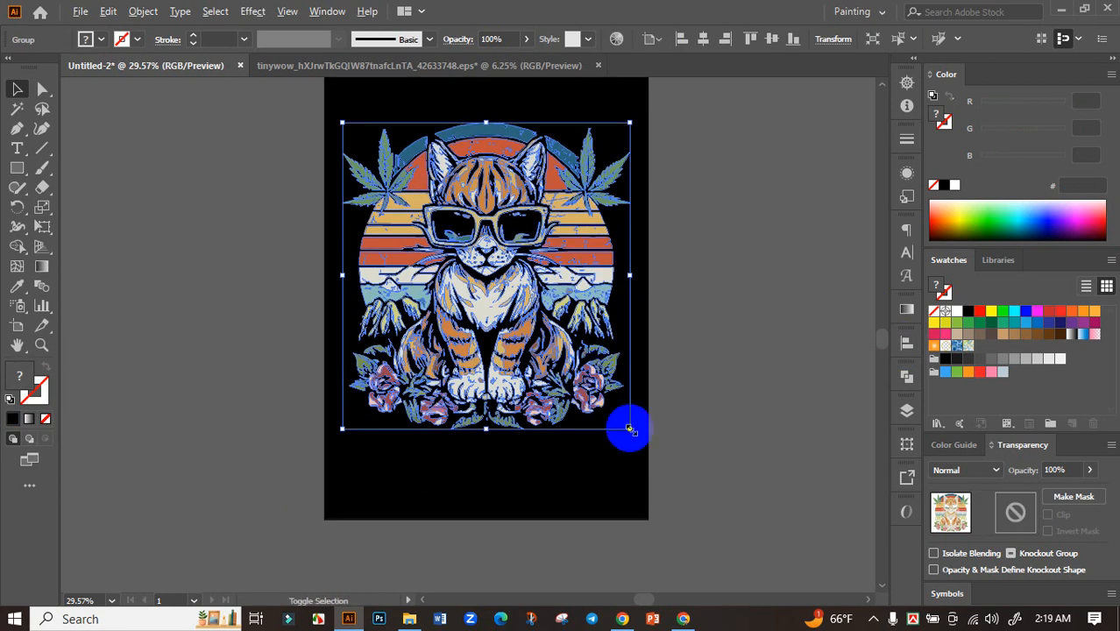
drag(629, 429, 647, 447)
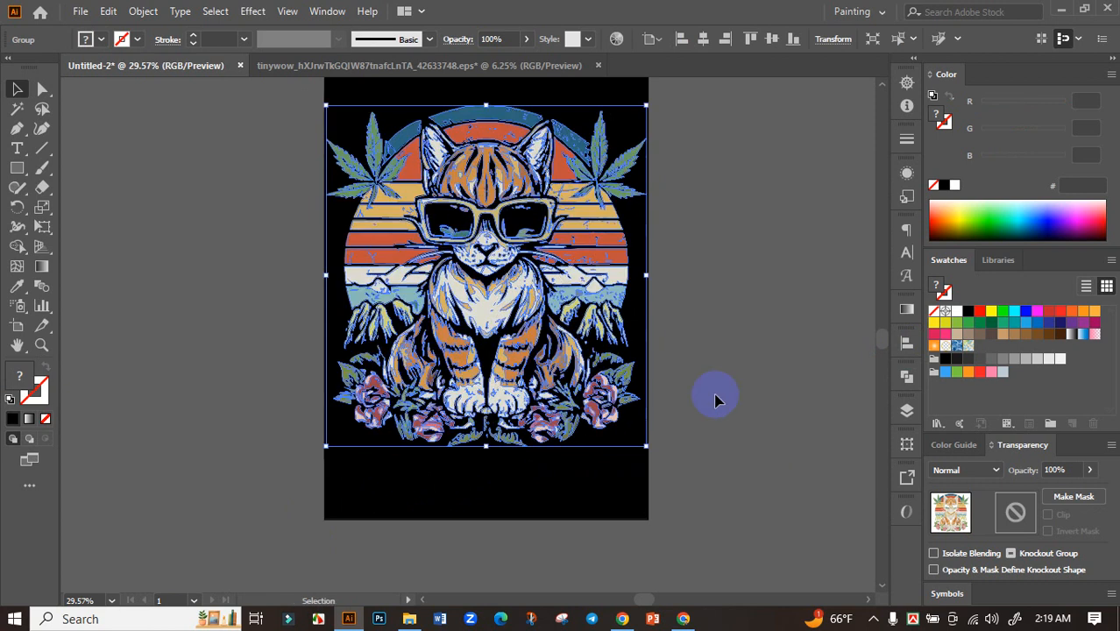
click(716, 399)
drag(718, 321, 702, 422)
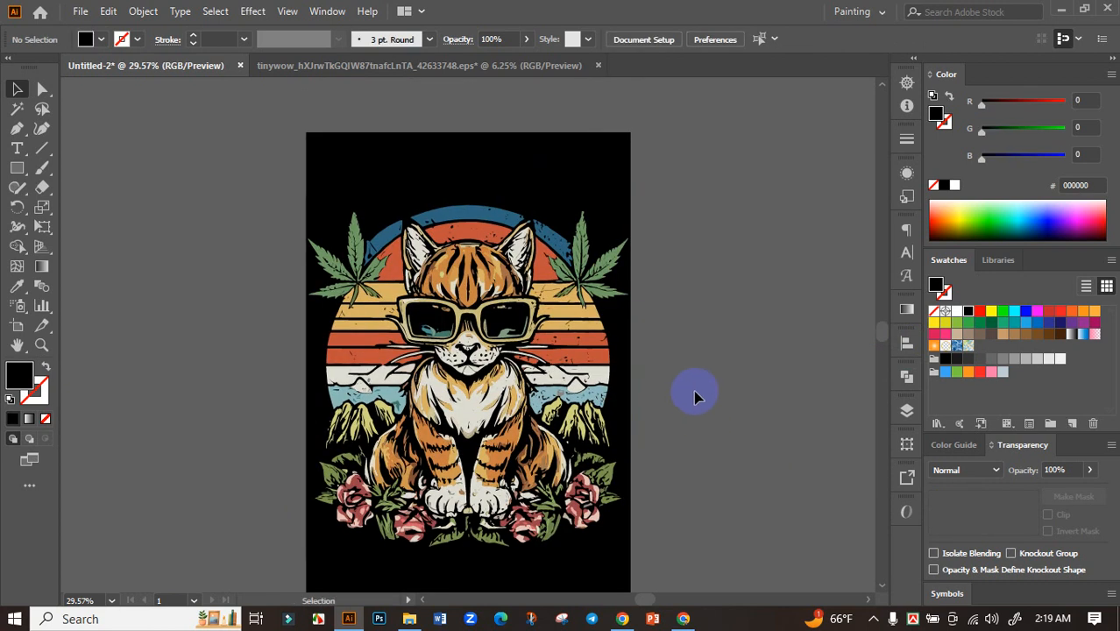
Step: Switch to the ChatGPT conversation in the browser and copy the phrase "High on Vacay Vibes"
click(683, 619)
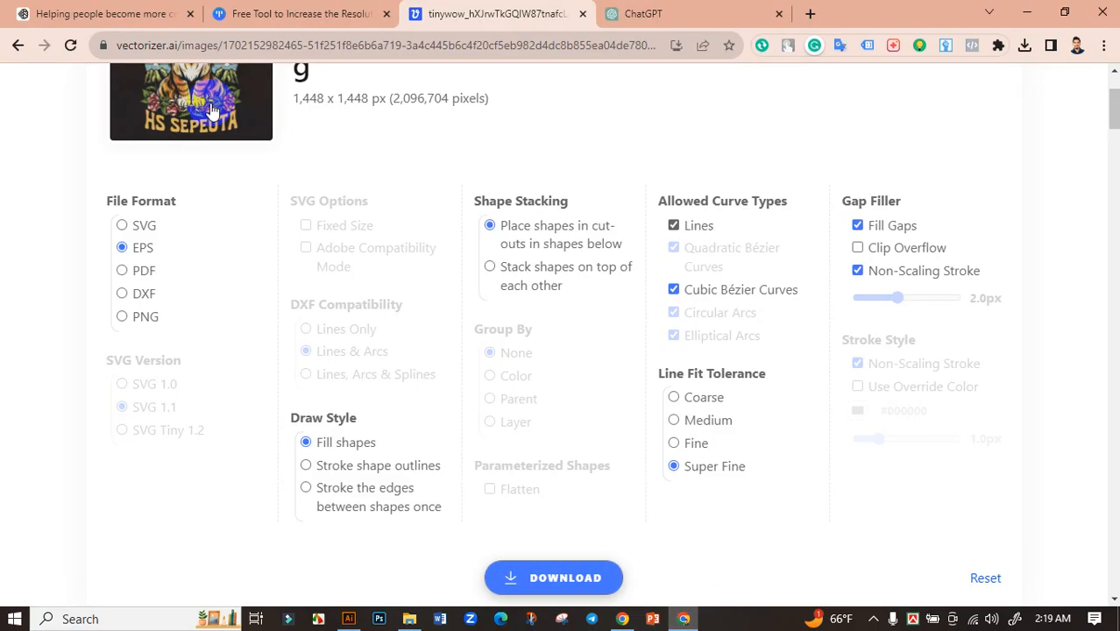
click(643, 13)
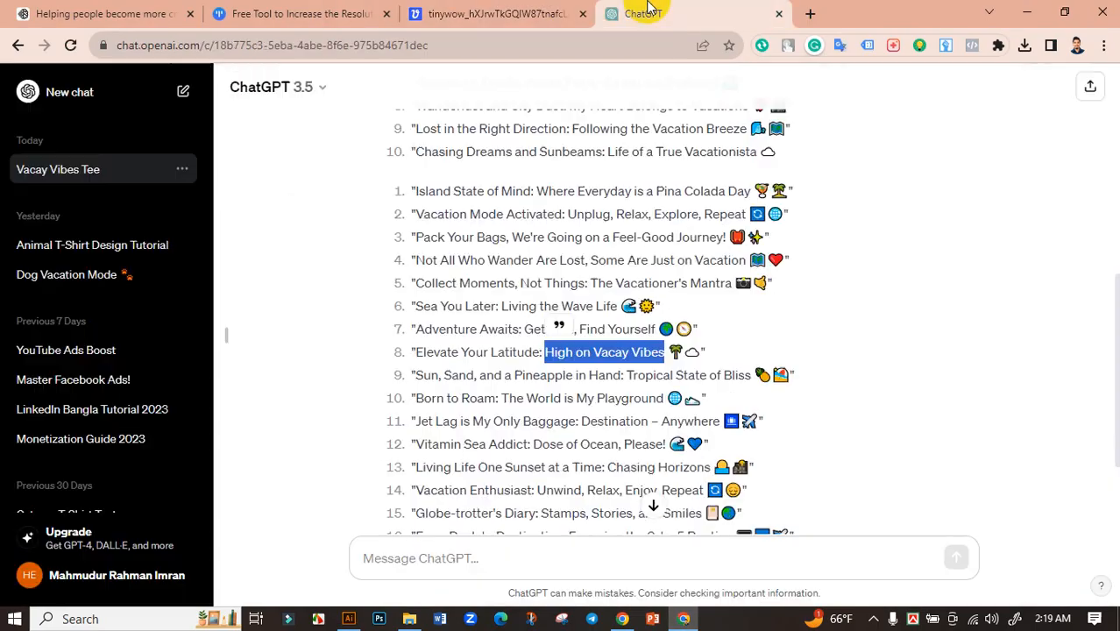
right_click(622, 351)
click(650, 363)
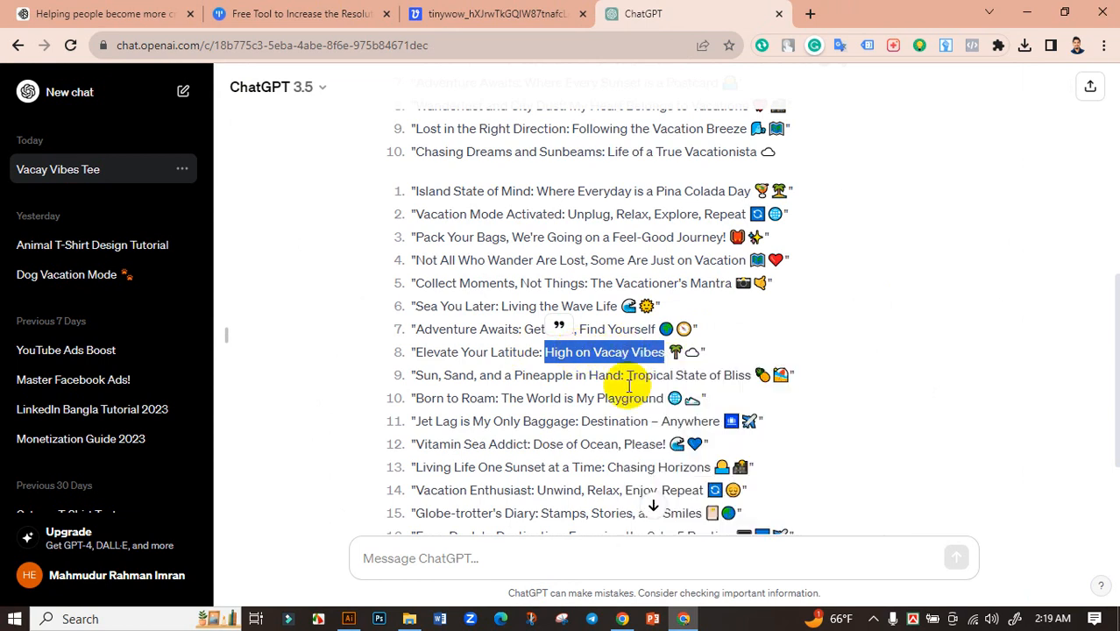
Step: Return to Illustrator, add the text "High on Vacay Vibes" beside the artboard and enlarge it to about 92.67 pt
click(349, 621)
scroll(320, 325, right, 5)
text(High on Vacay Vibes)
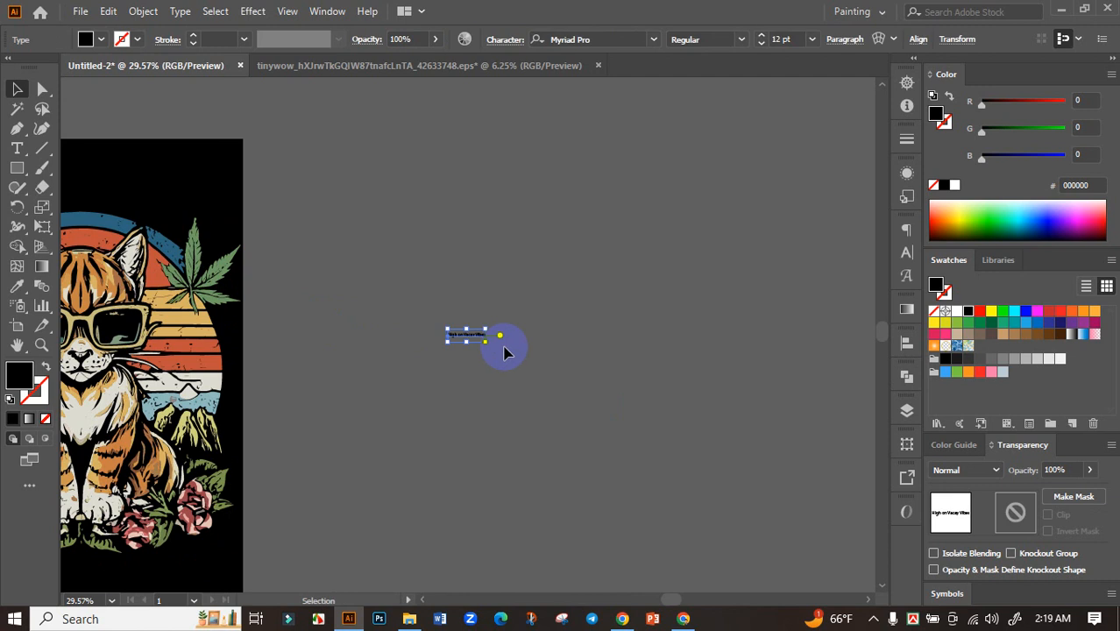
drag(486, 348, 737, 470)
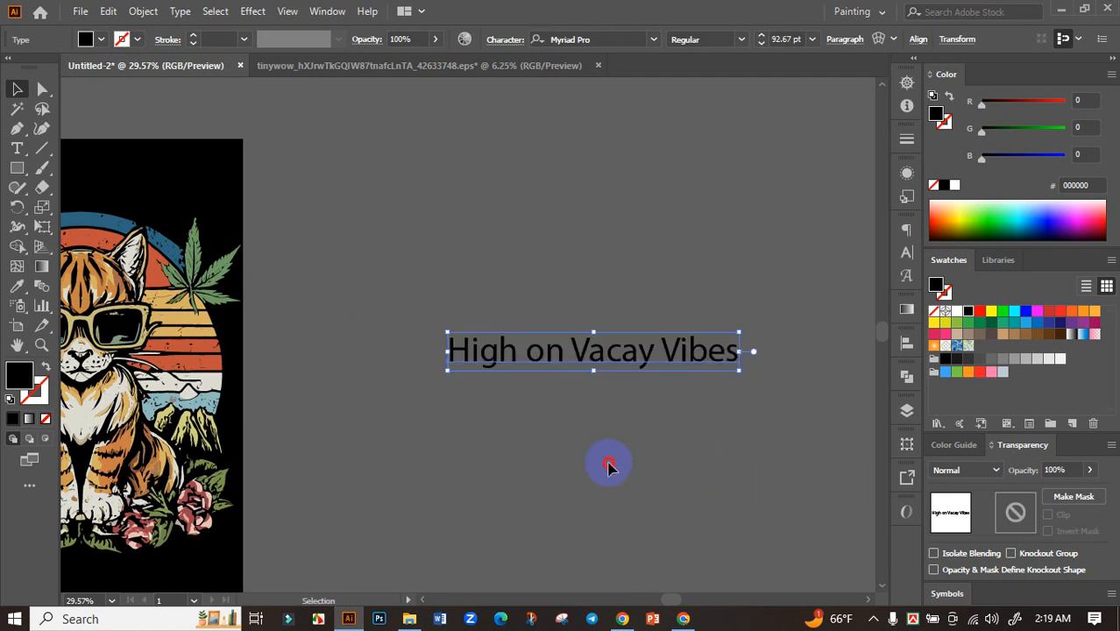
click(610, 462)
Step: Split "High on" off the phrase into its own text object and place it above "Vacay Vibes"
double_click(554, 360)
drag(554, 359, 425, 351)
key(ctrl+c)
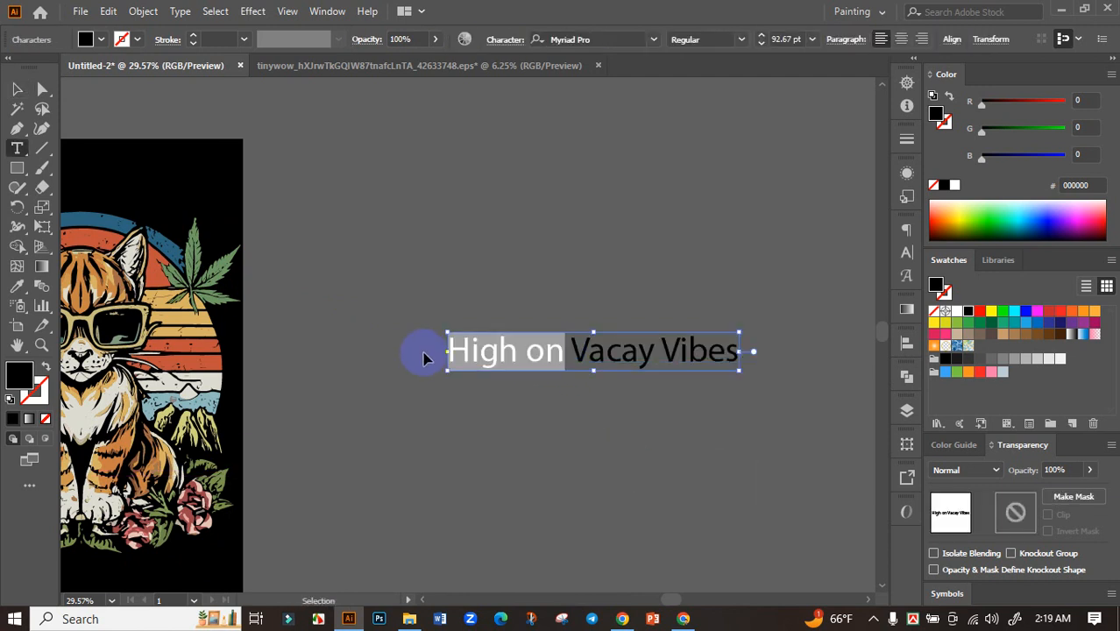
key(BackSpace)
click(16, 89)
drag(530, 283, 713, 330)
click(565, 278)
key(ctrl+v)
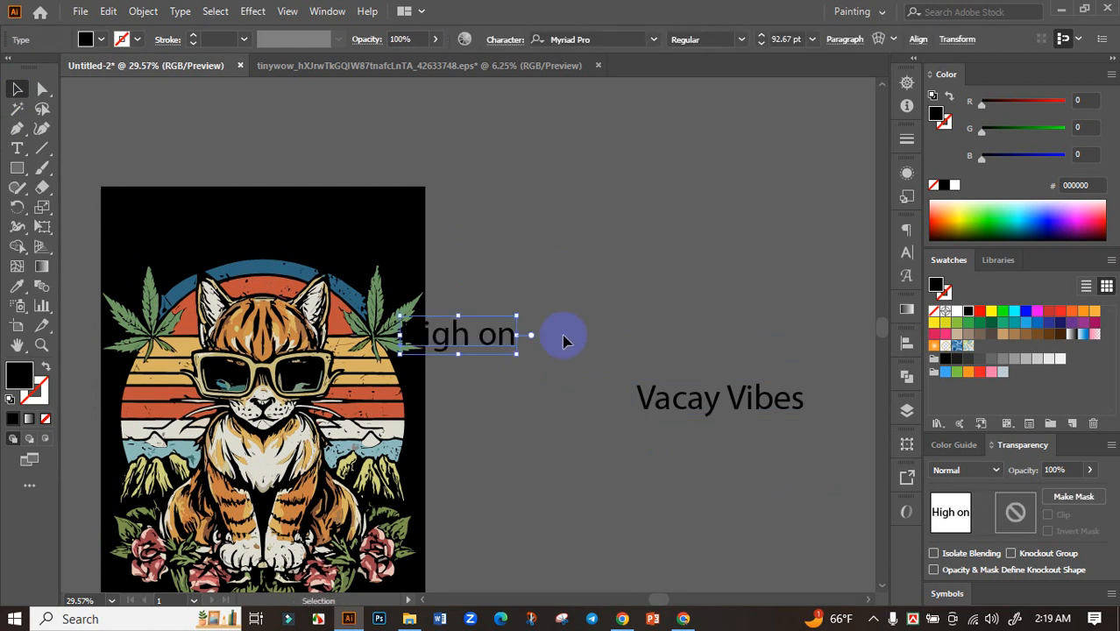
drag(458, 341, 717, 263)
Step: Set the font of the "High on" text to Bowlby One SC Regular and deselect it
click(648, 39)
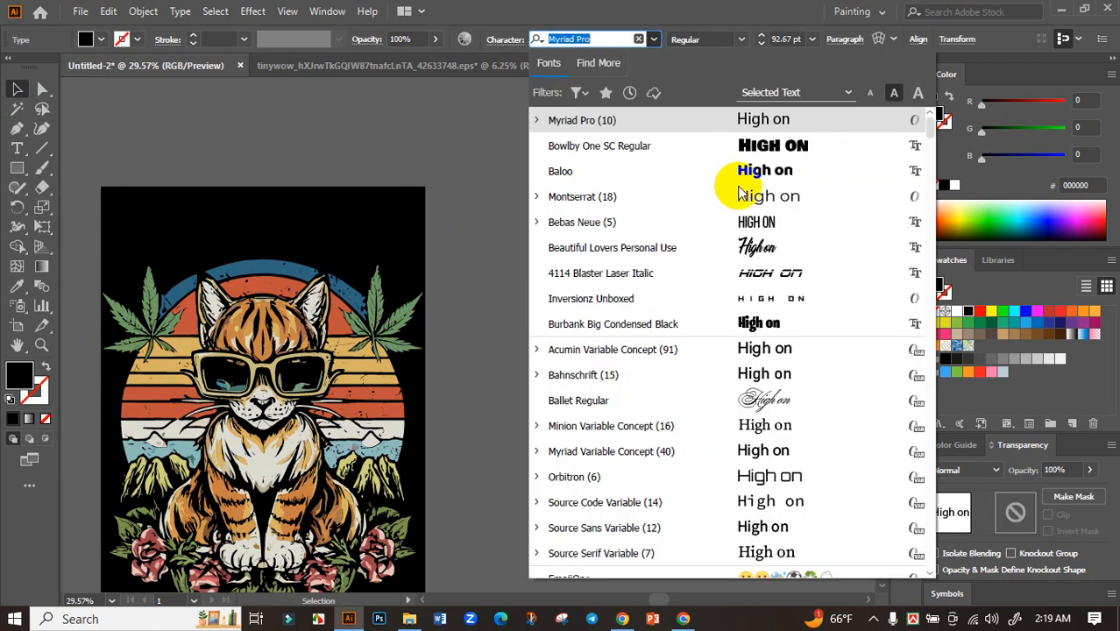
click(757, 147)
click(624, 289)
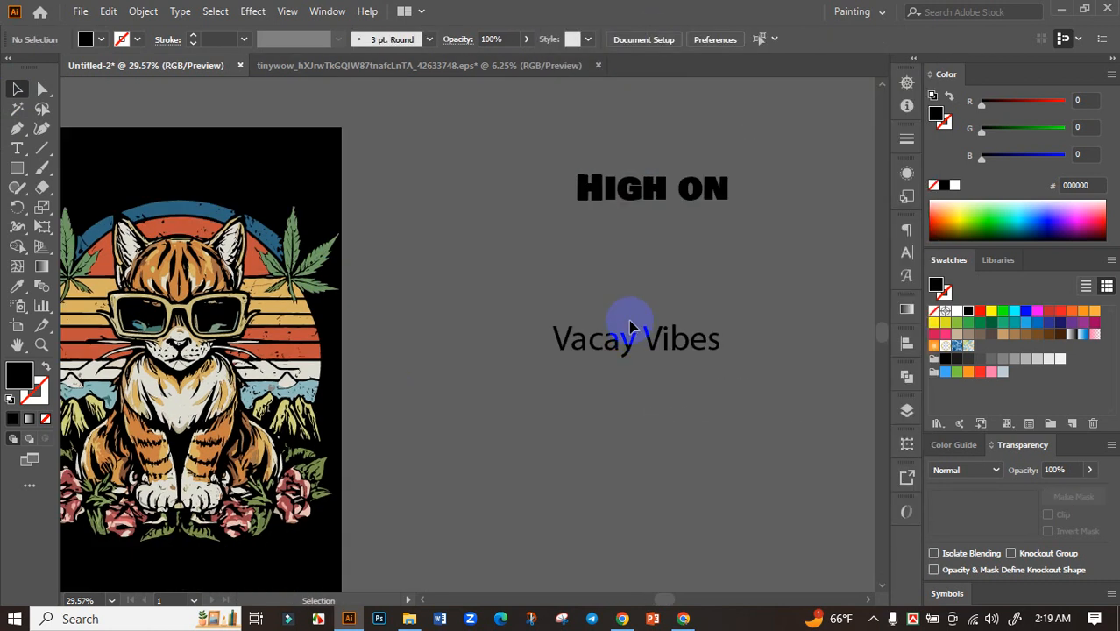
Step: Set the font of the "Vacay Vibes" text to Bowlby One SC Regular and deselect it
click(628, 340)
click(647, 40)
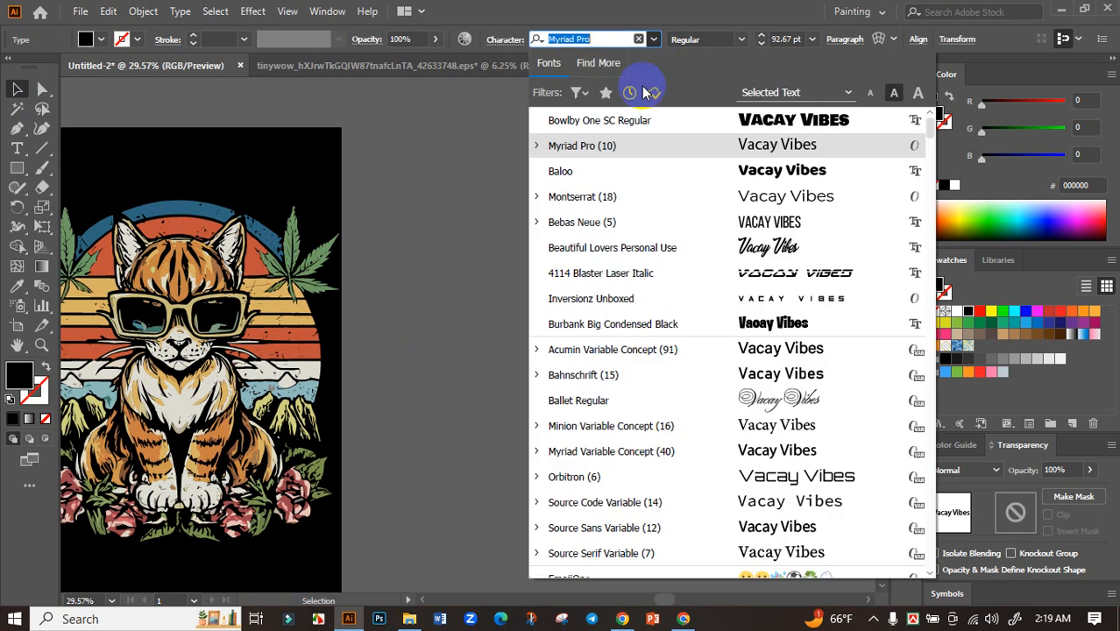
click(751, 114)
click(442, 263)
Step: Fill the "High on" text with white and place it on the black artboard above the cat
drag(478, 233, 691, 270)
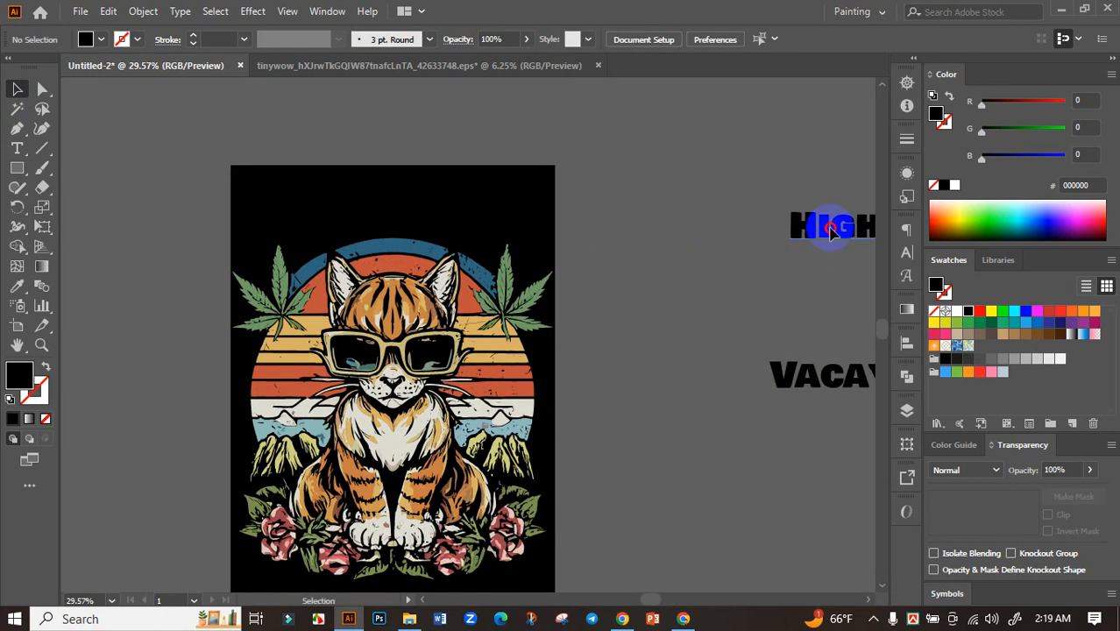
double_click(833, 230)
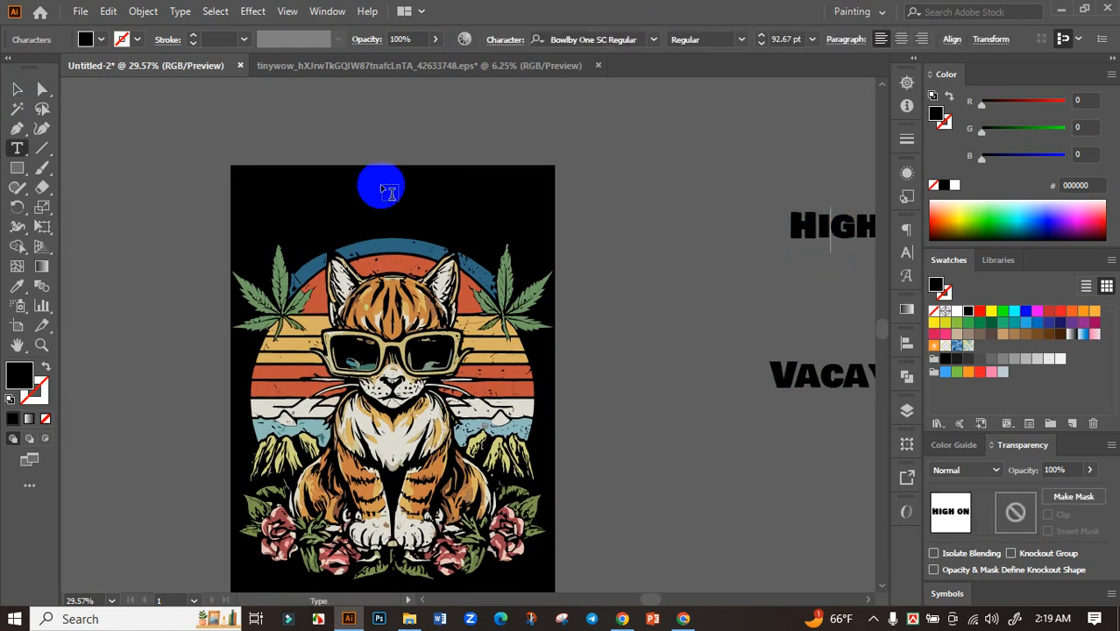
click(17, 88)
drag(874, 248, 510, 212)
click(958, 311)
click(593, 295)
drag(688, 260, 912, 263)
drag(736, 201, 386, 166)
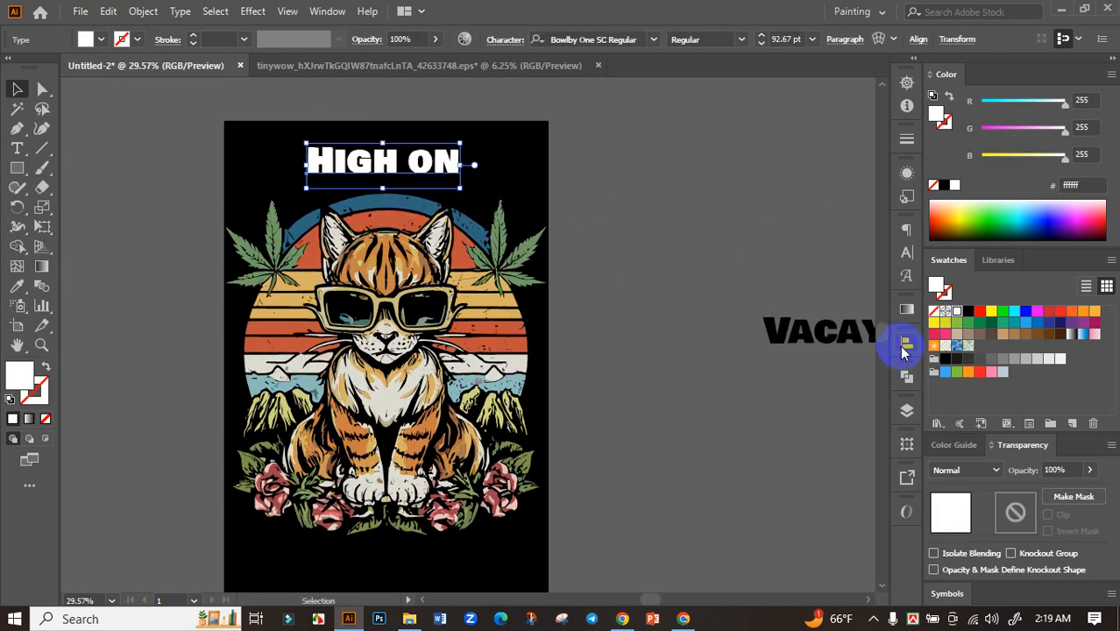
Step: Enlarge the "High on" text to about 122.67 pt and position it centred just above the blue arch
click(906, 344)
scroll(458, 180, up, 2)
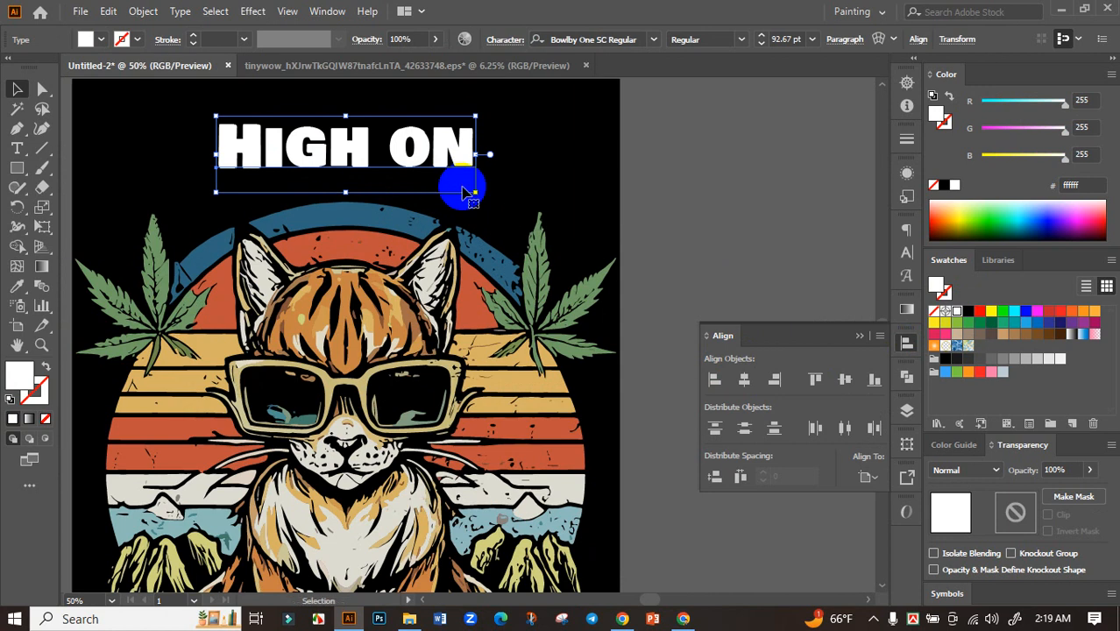
drag(472, 192, 519, 205)
drag(458, 142, 443, 171)
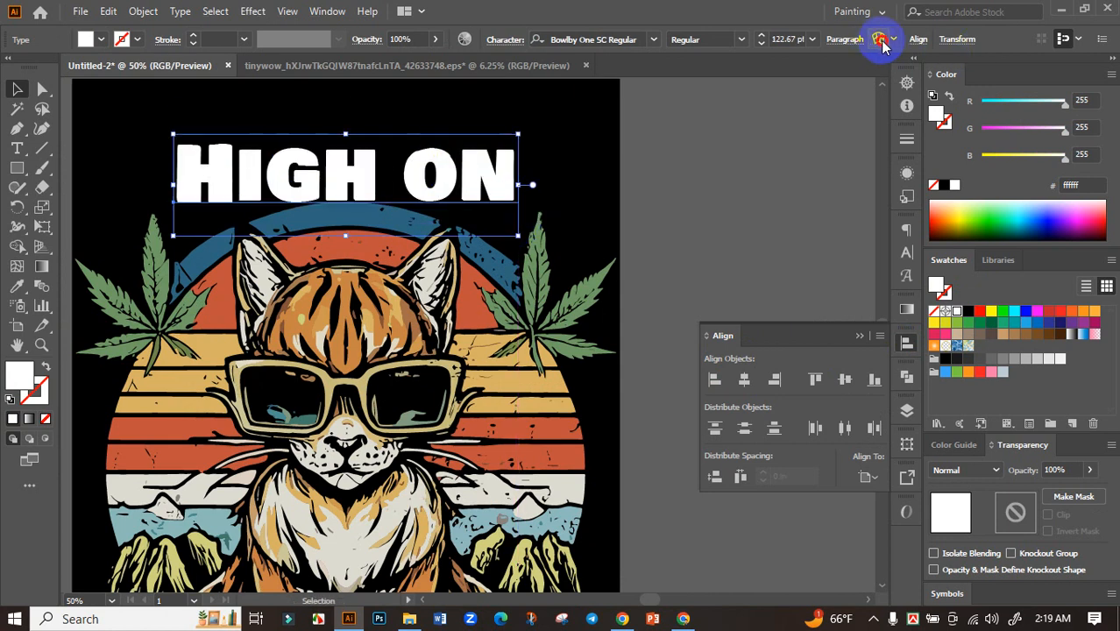
Step: Warp the "High on" text with a horizontal Arc at 50% bend and lower it onto the blue arch
key(ctrl+alt+shift+w)
click(954, 432)
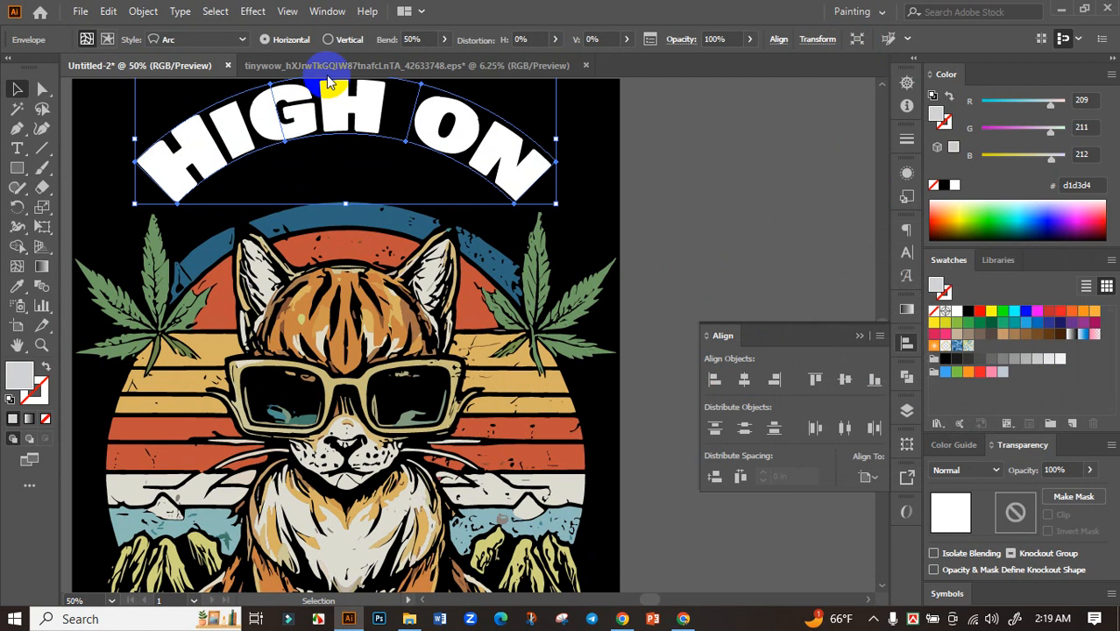
drag(388, 134, 389, 165)
click(394, 167)
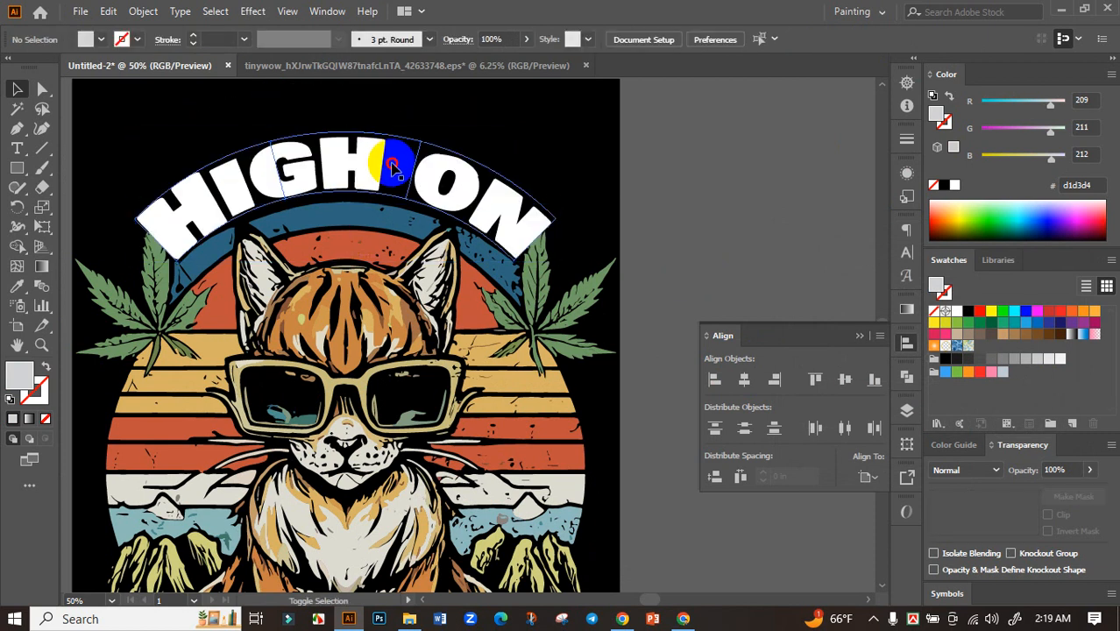
click(391, 165)
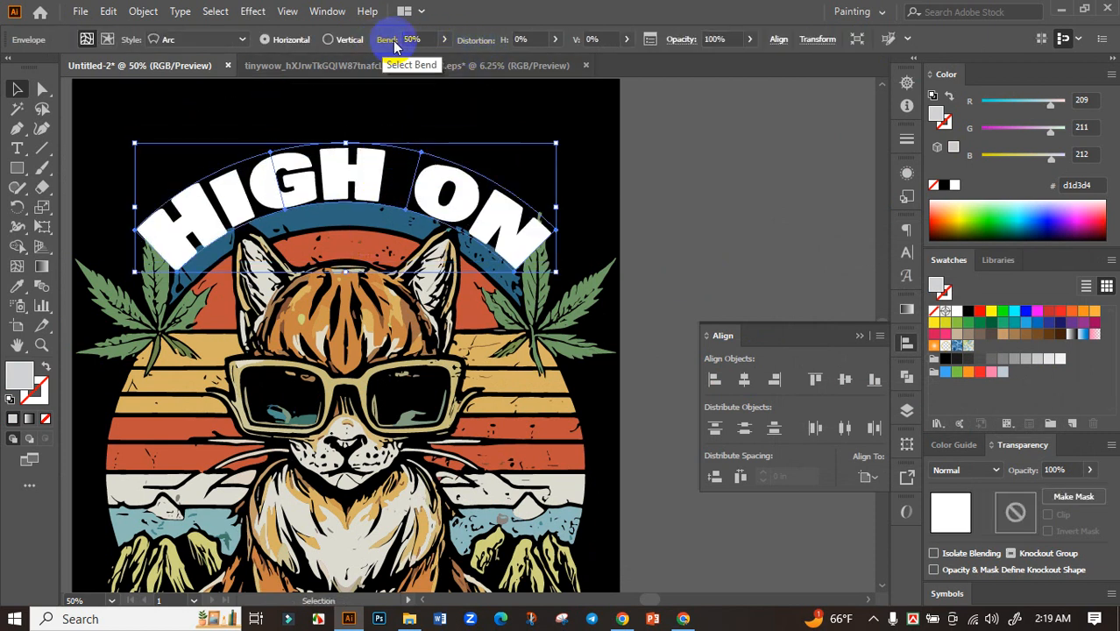
Step: Try Arc bends of 47% and 45% on the "High on" text, lowering it back onto the blue arch each time
click(443, 40)
mouse_move(426, 67)
mouse_down()
mouse_move(410, 67)
mouse_move(427, 65)
mouse_up()
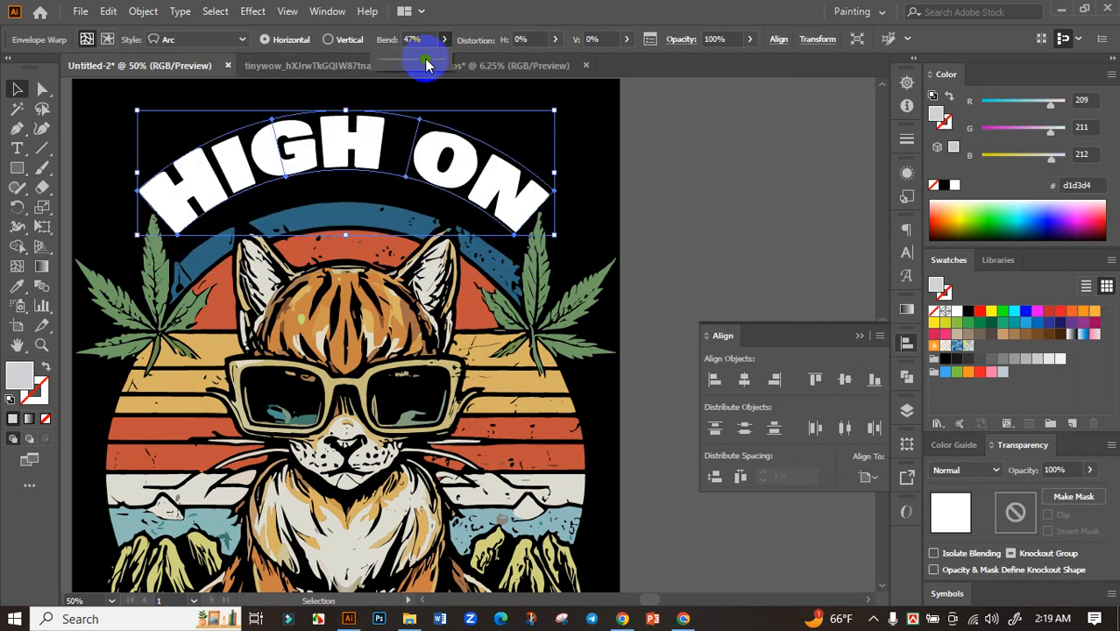
click(655, 176)
click(439, 186)
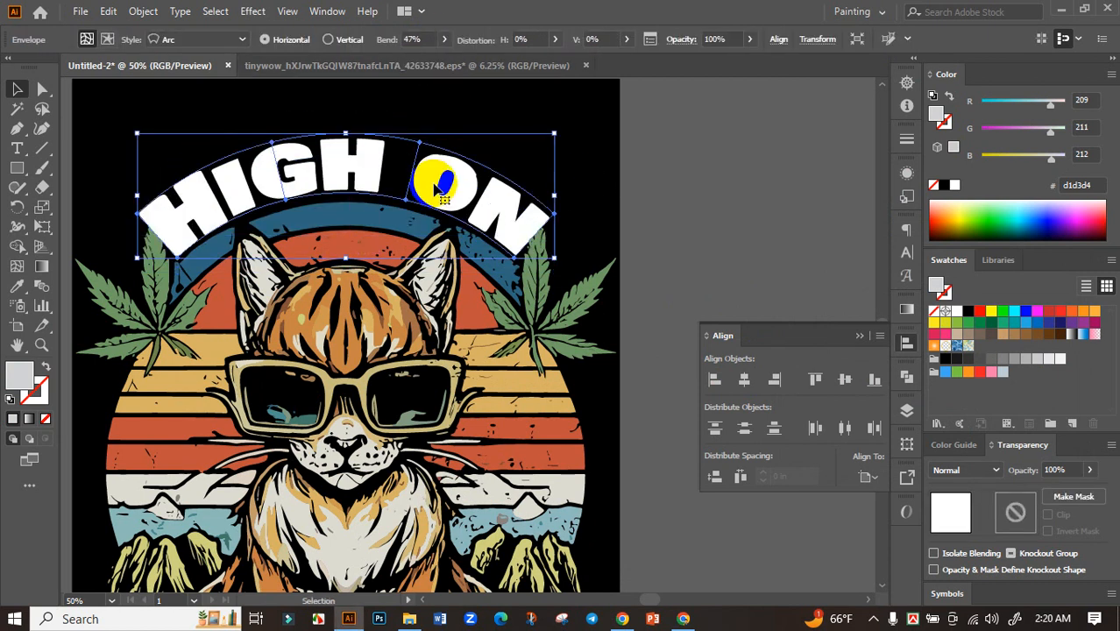
drag(439, 186, 439, 192)
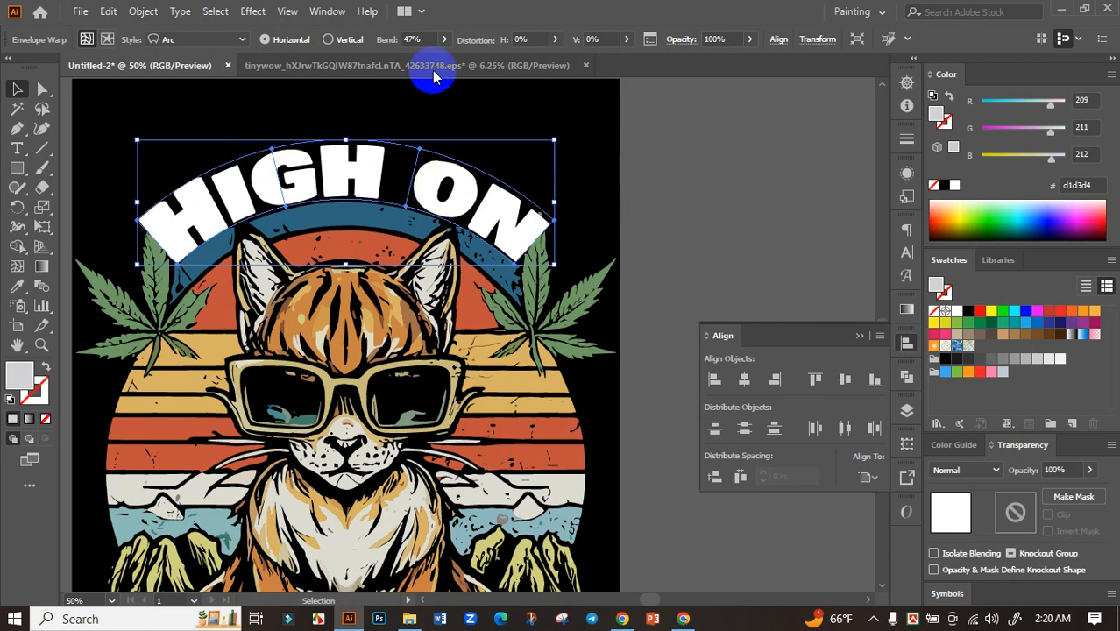
click(427, 39)
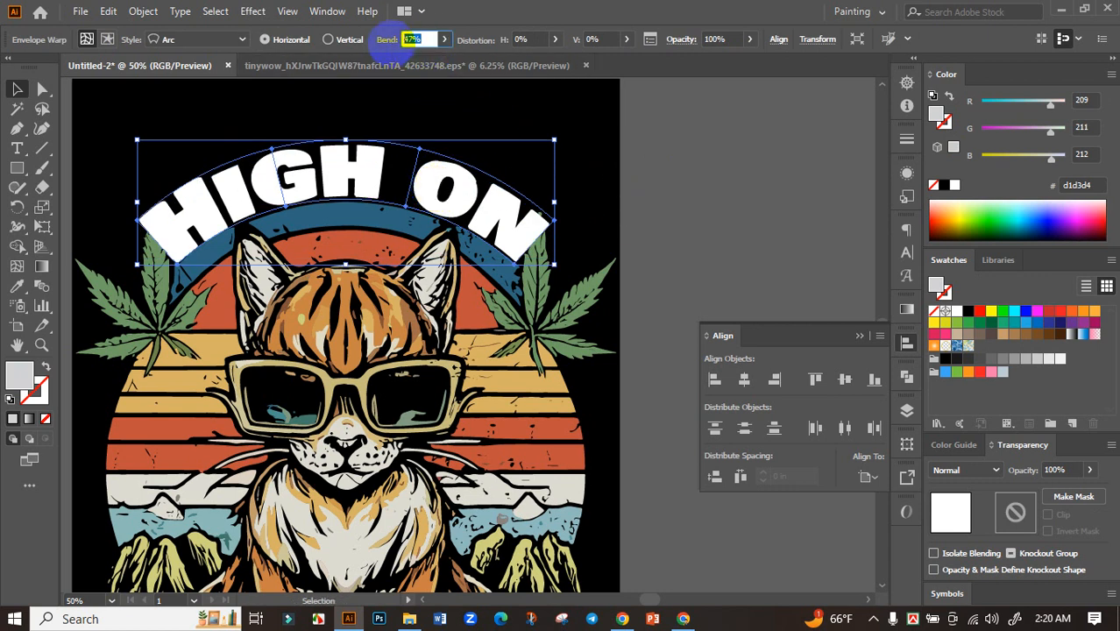
key(Return)
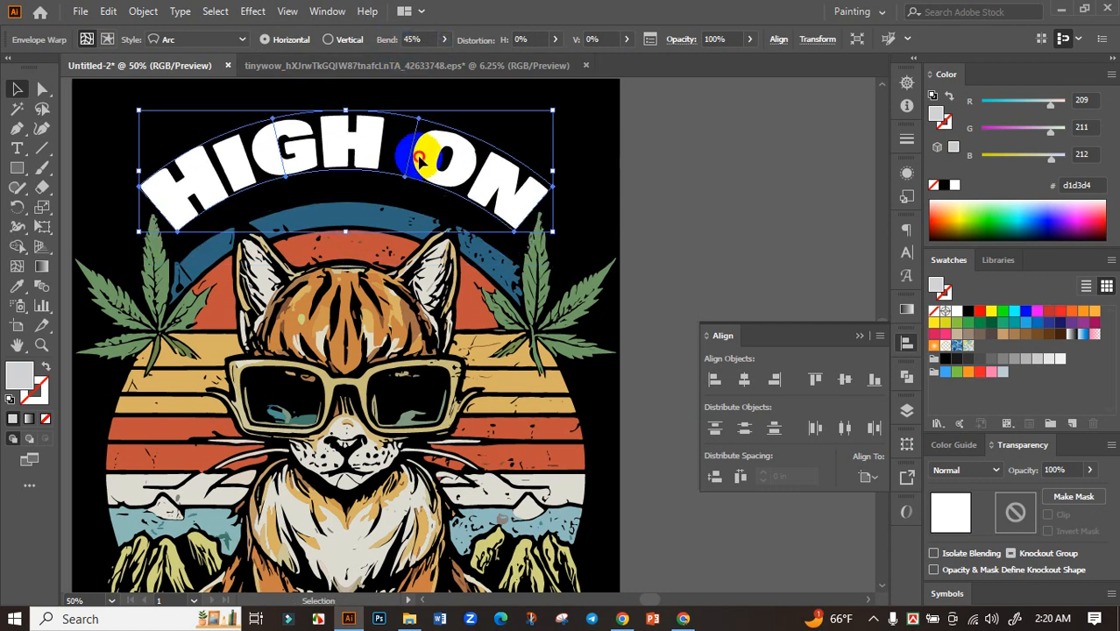
drag(421, 156, 433, 188)
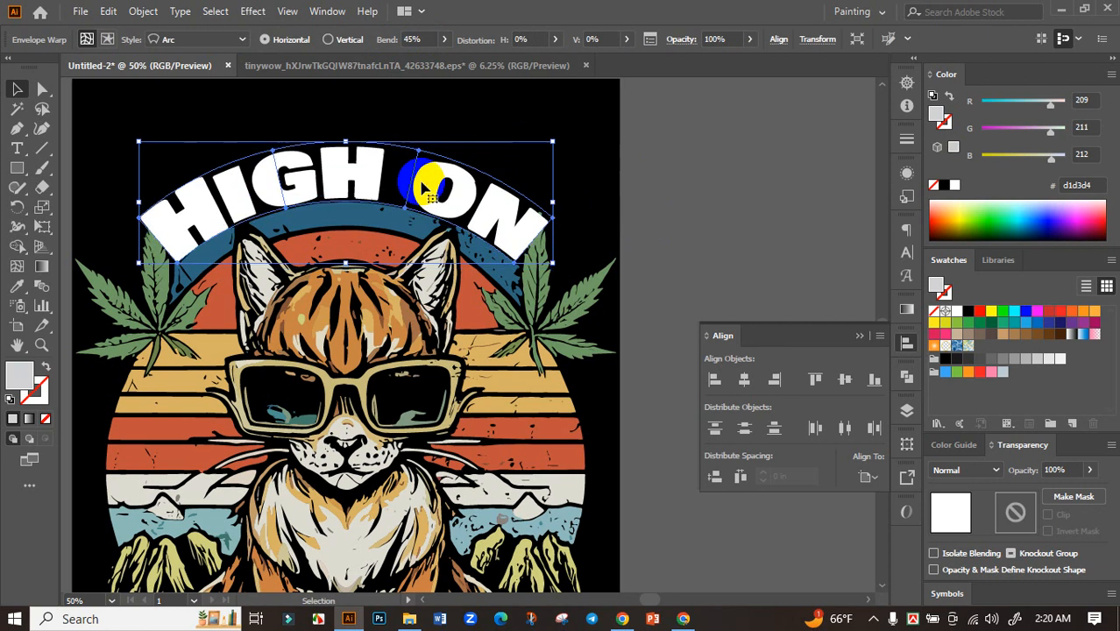
Step: Set the Arc bend of the "High on" text to 43% and seat it along the blue arch
click(423, 40)
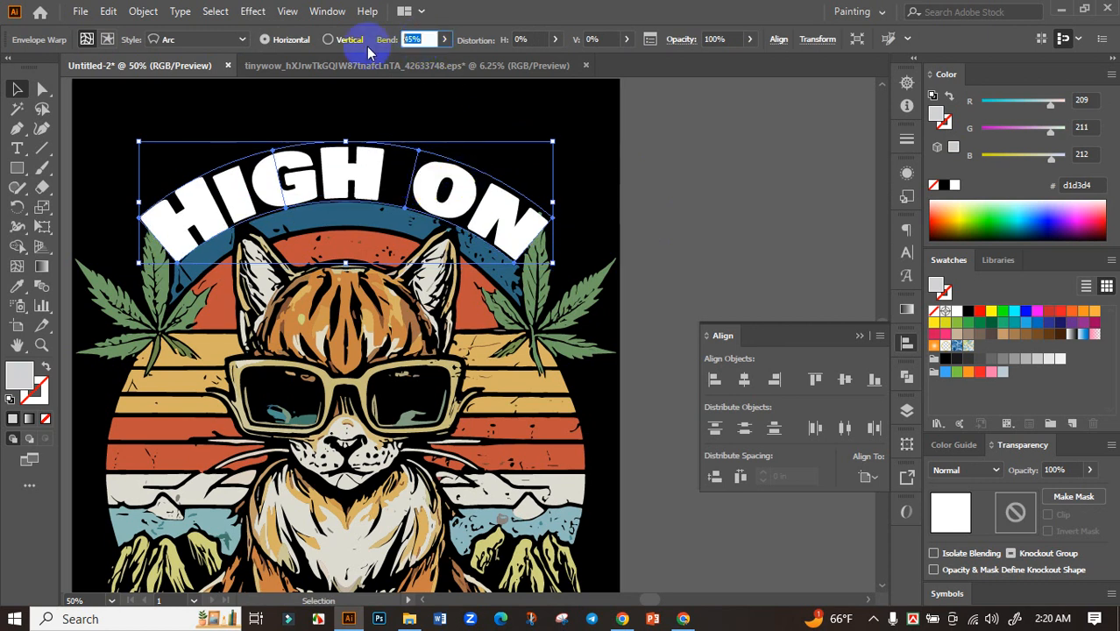
text(43)
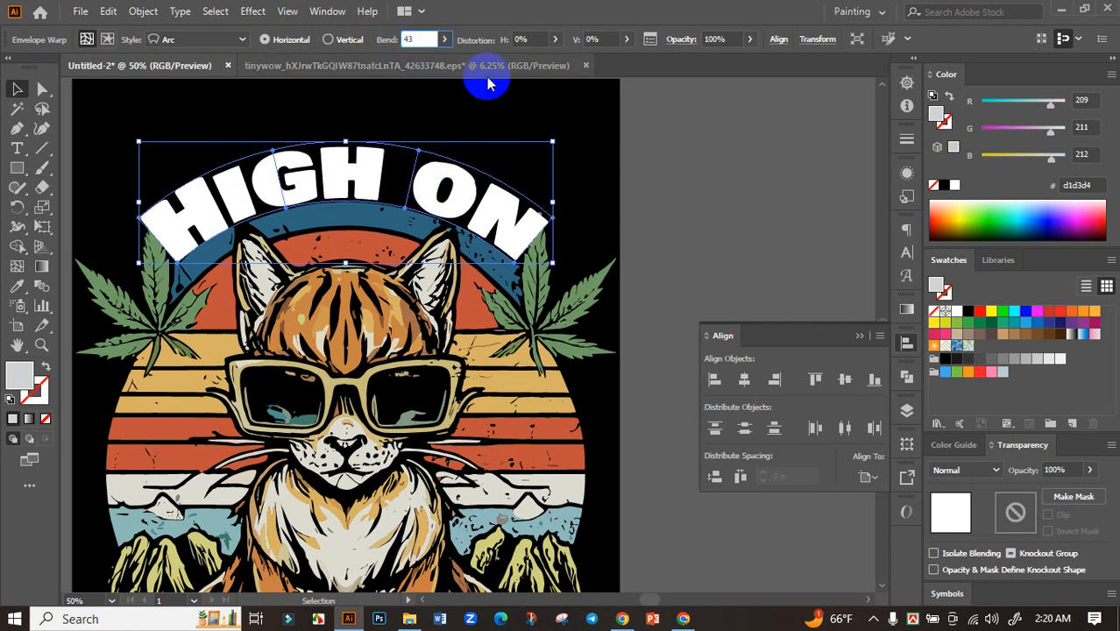
key(Return)
drag(445, 240, 444, 182)
key(ctrl+z)
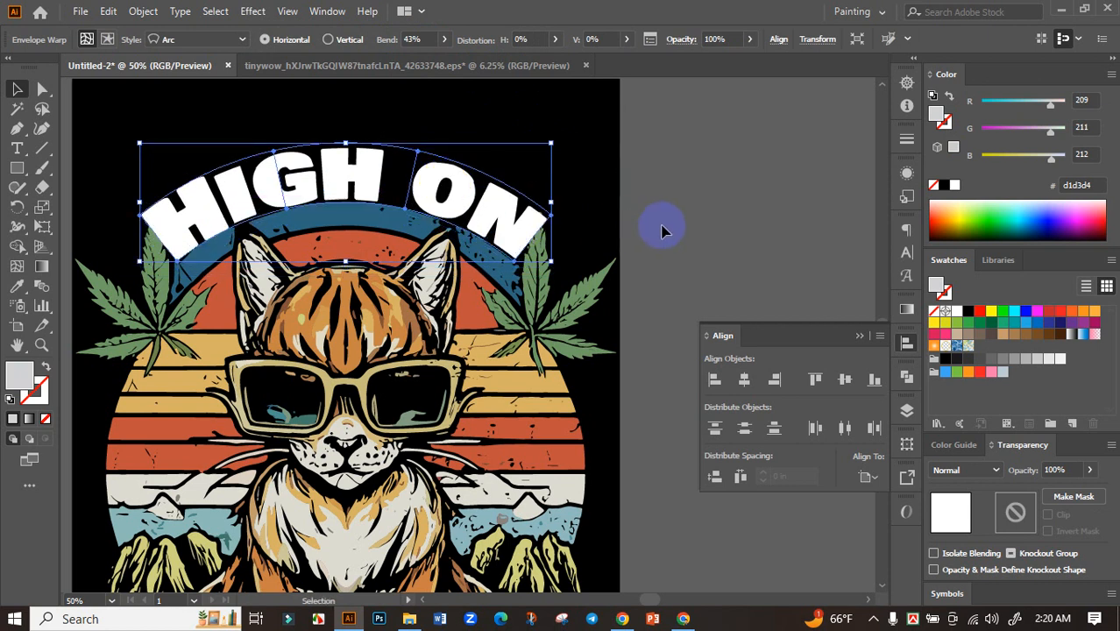
Step: Narrow the arched "High on" text slightly from both sides and raise it a little off the blue arch
click(625, 217)
scroll(625, 217, down, 1)
scroll(625, 217, up, 2)
click(593, 219)
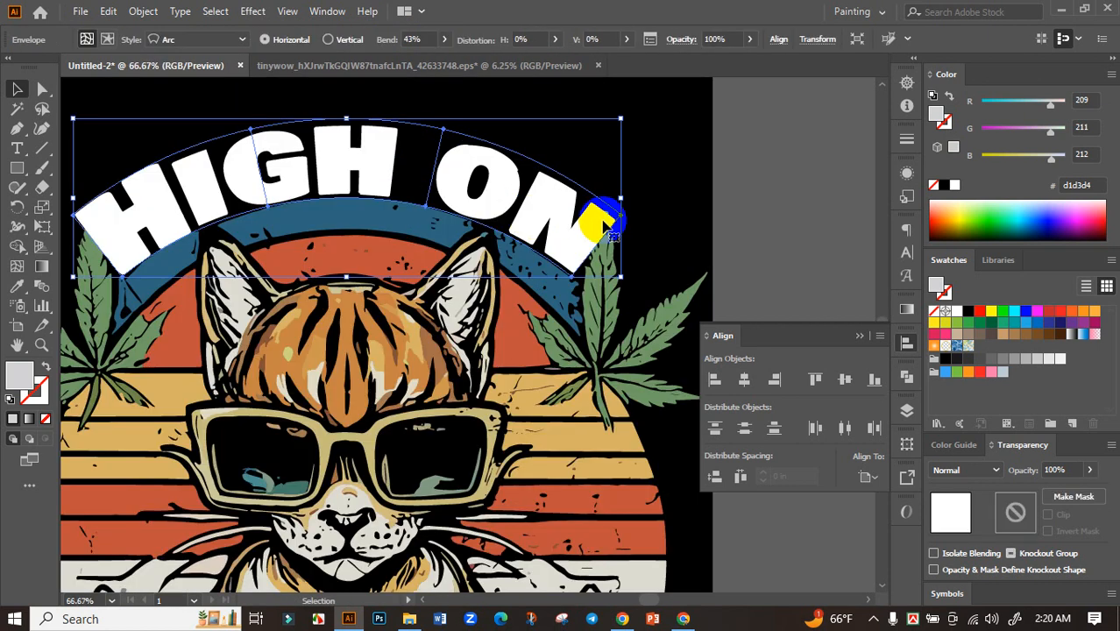
drag(620, 196, 607, 196)
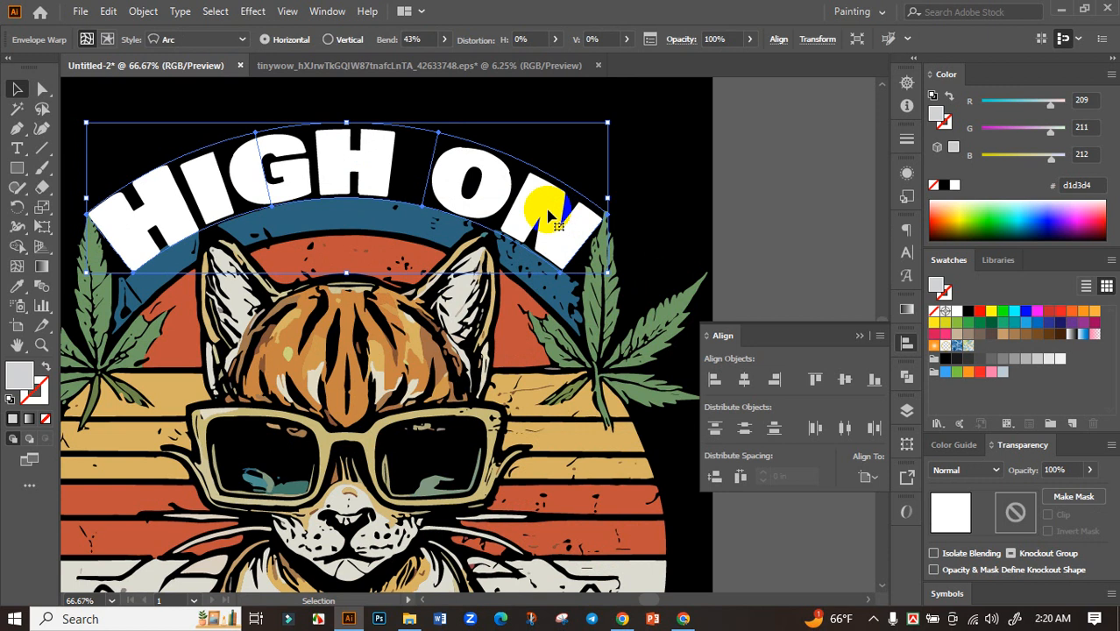
drag(523, 200, 524, 192)
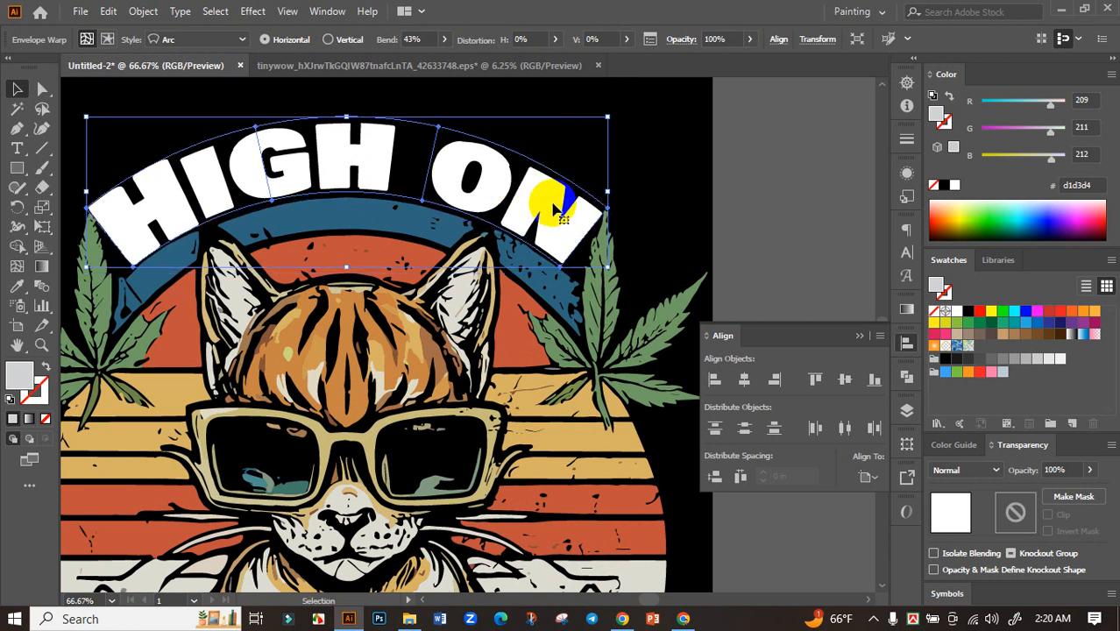
scroll(594, 220, down, 1)
click(726, 235)
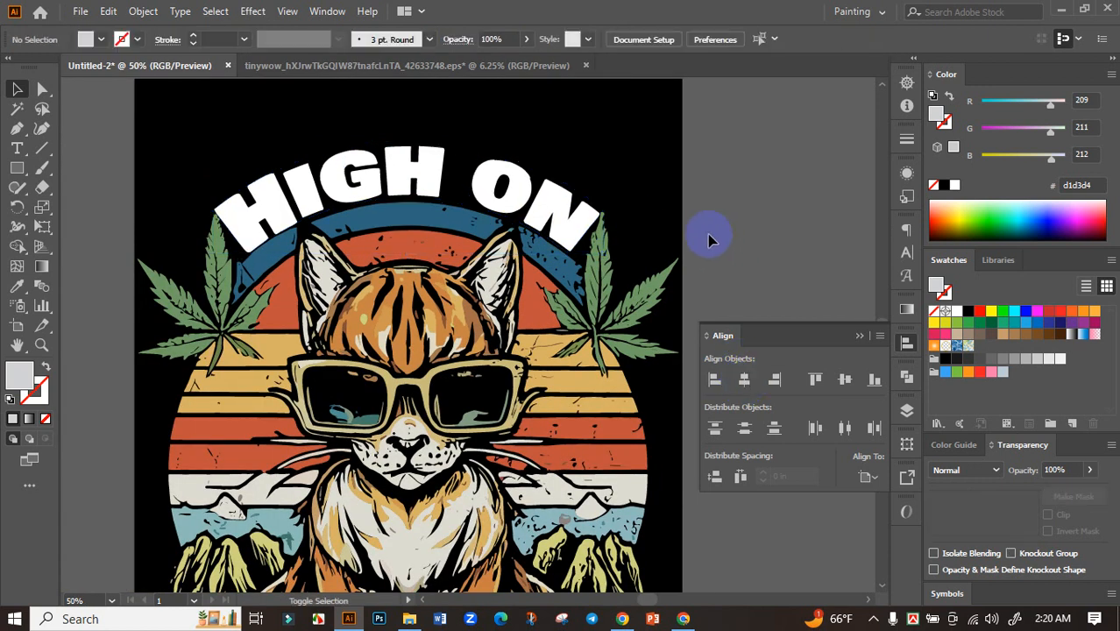
Step: Nudge the arched "High on" text slightly down toward the blue arch and deselect it
scroll(726, 226, down, 2)
drag(725, 222, 538, 173)
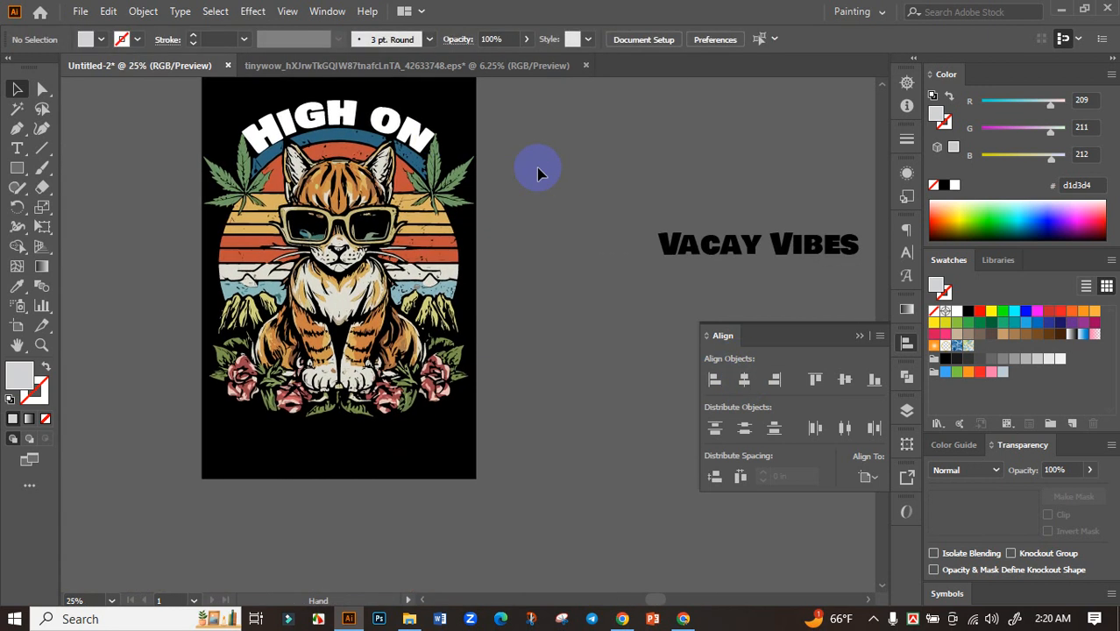
scroll(360, 126, up, 2)
click(328, 112)
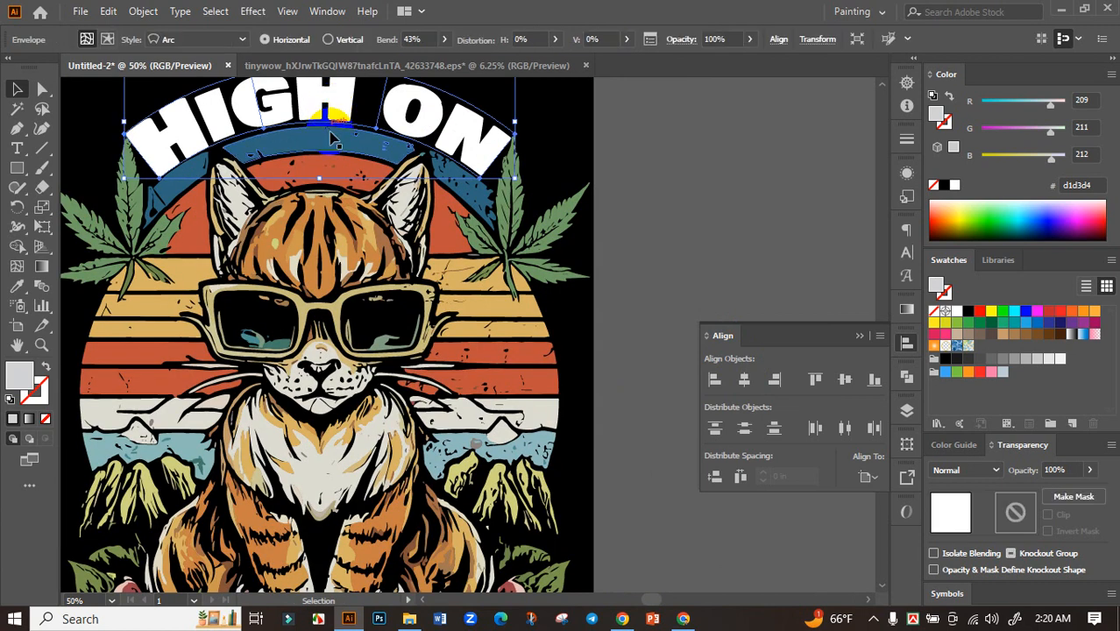
drag(323, 182, 325, 185)
drag(325, 186, 325, 189)
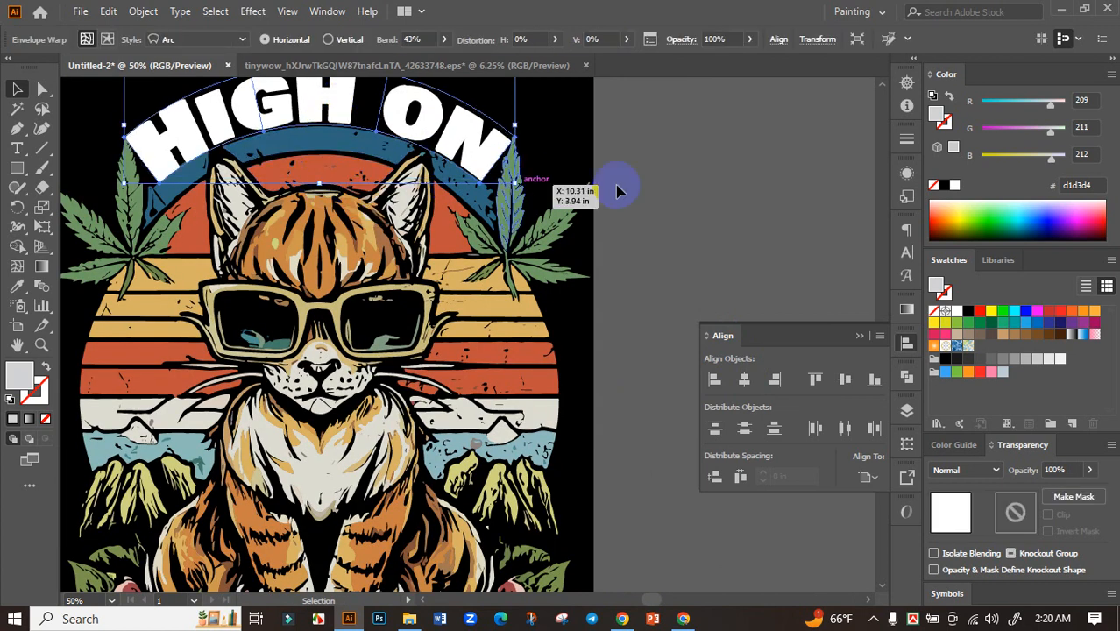
click(639, 184)
Step: Move the "Vacay Vibes" text below the roses on the artboard, fill it with white and centre it horizontally
scroll(643, 188, down, 2)
drag(660, 179, 351, 305)
scroll(600, 202, down, 1)
scroll(351, 305, up, 2)
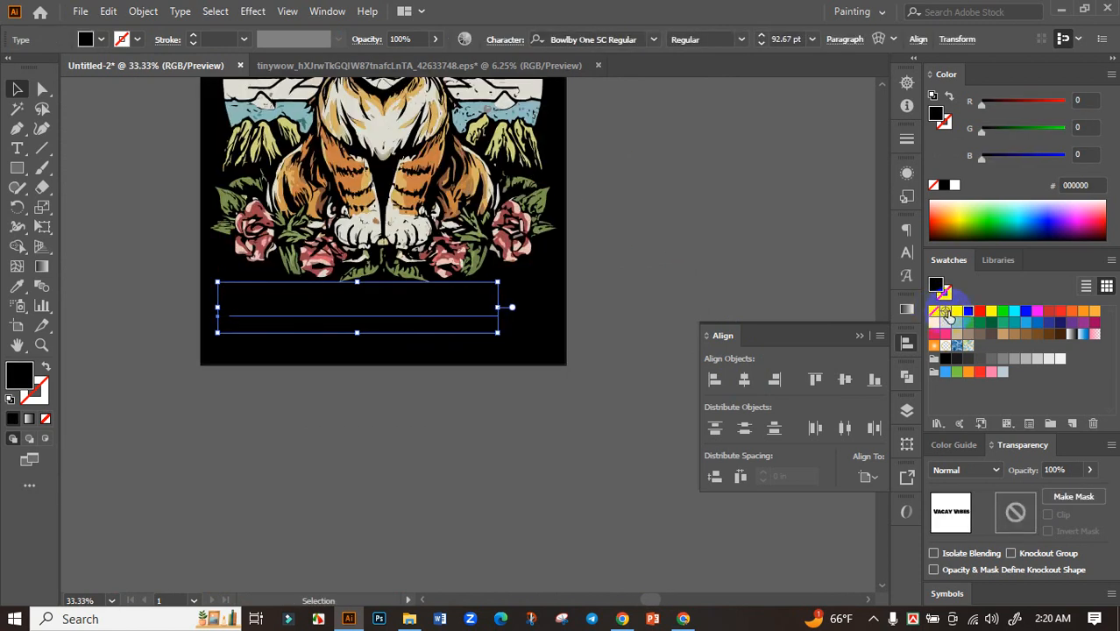
click(956, 311)
mouse_move(475, 326)
mouse_down()
mouse_move(477, 306)
mouse_move(481, 320)
mouse_up()
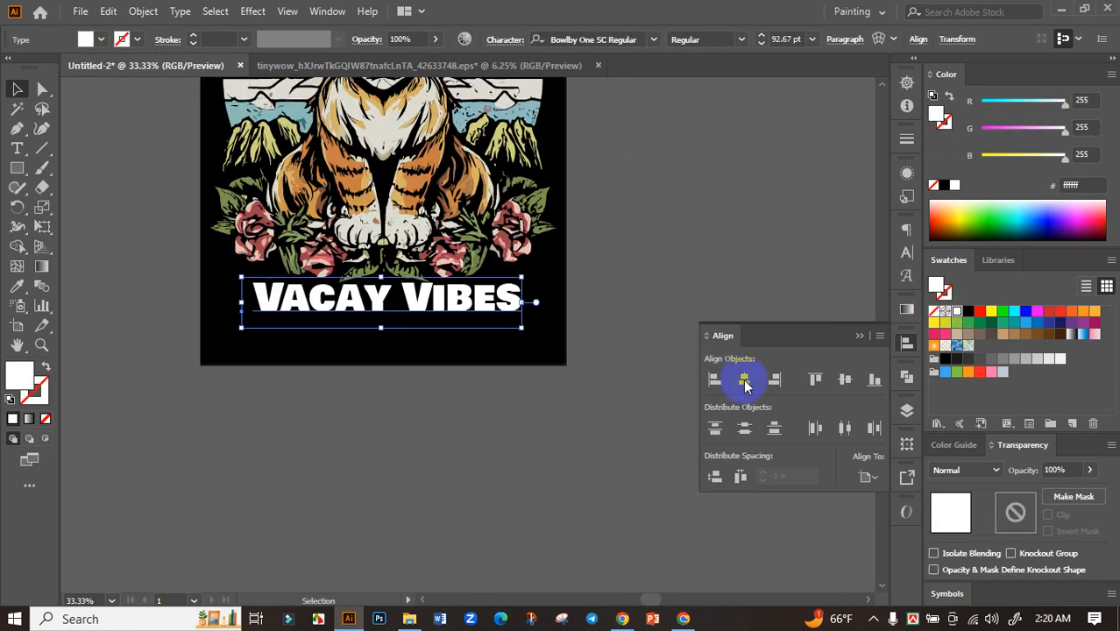
click(745, 378)
Step: Warp the "Vacay Vibes" text with a horizontal Arc at -32% bend so it curves downward
click(878, 39)
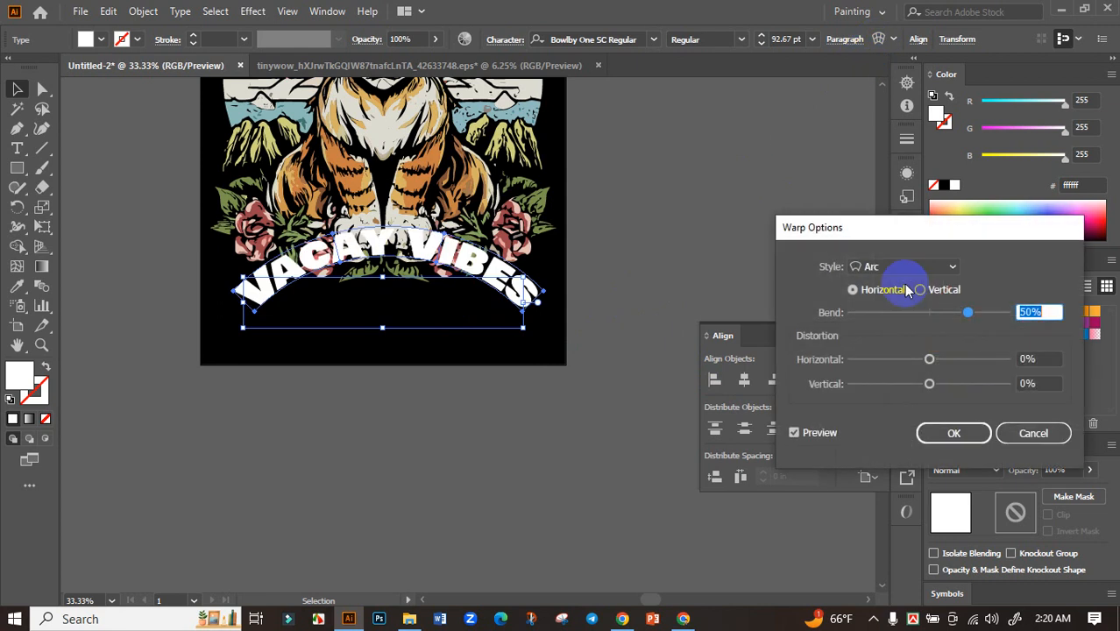
drag(960, 313, 907, 314)
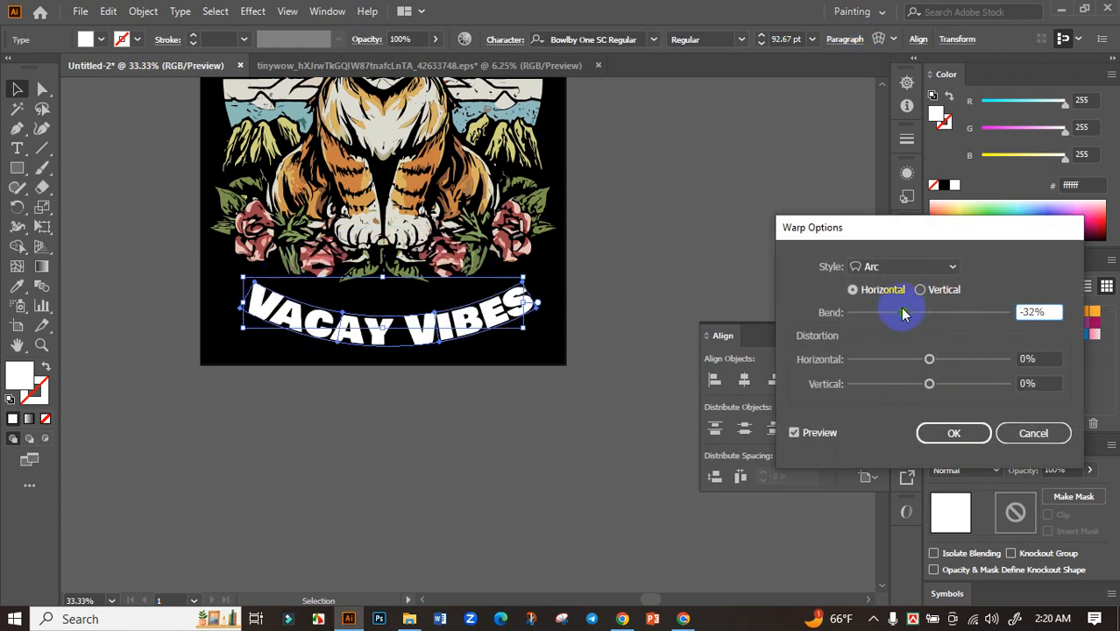
click(942, 432)
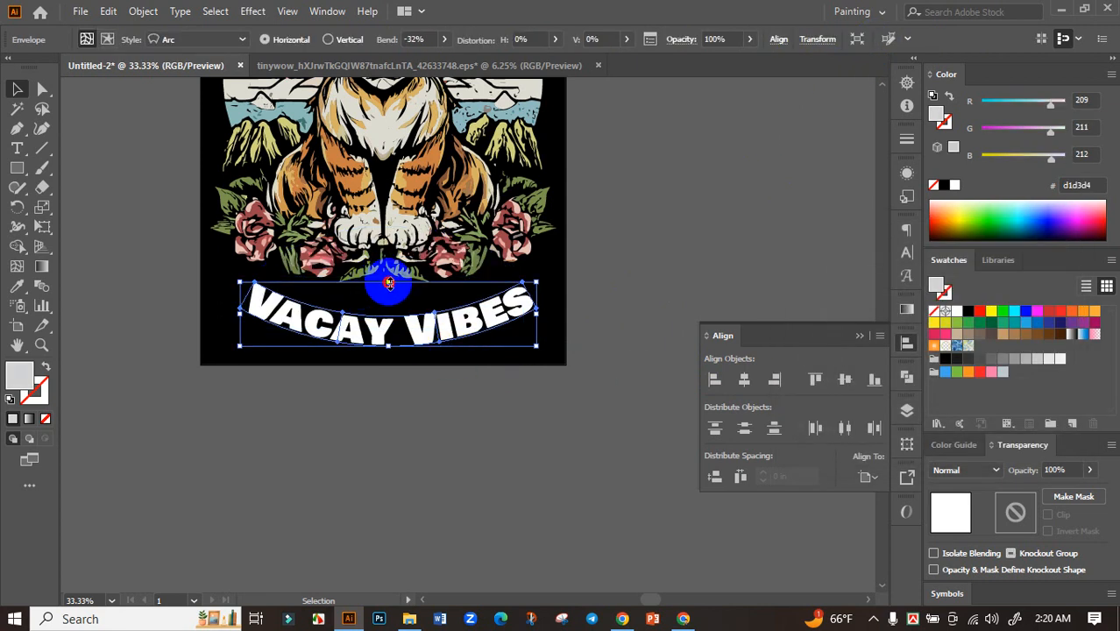
Step: Enlarge the arched "Vacay Vibes" text, set its bend to -32% and move it up against the roses
drag(389, 282, 390, 261)
drag(440, 322, 443, 305)
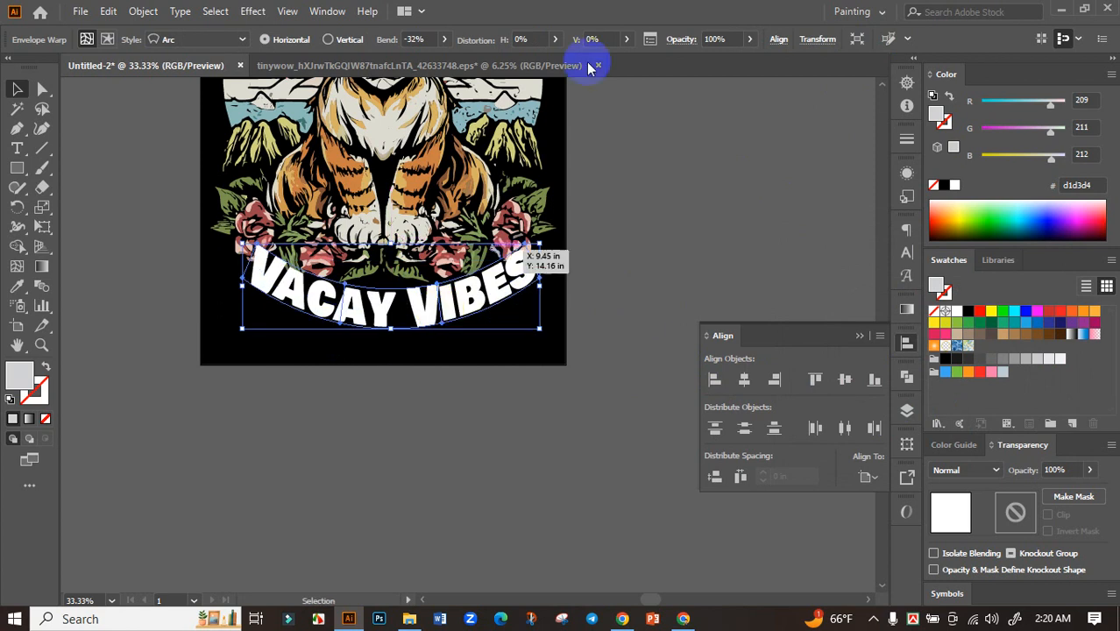
click(443, 43)
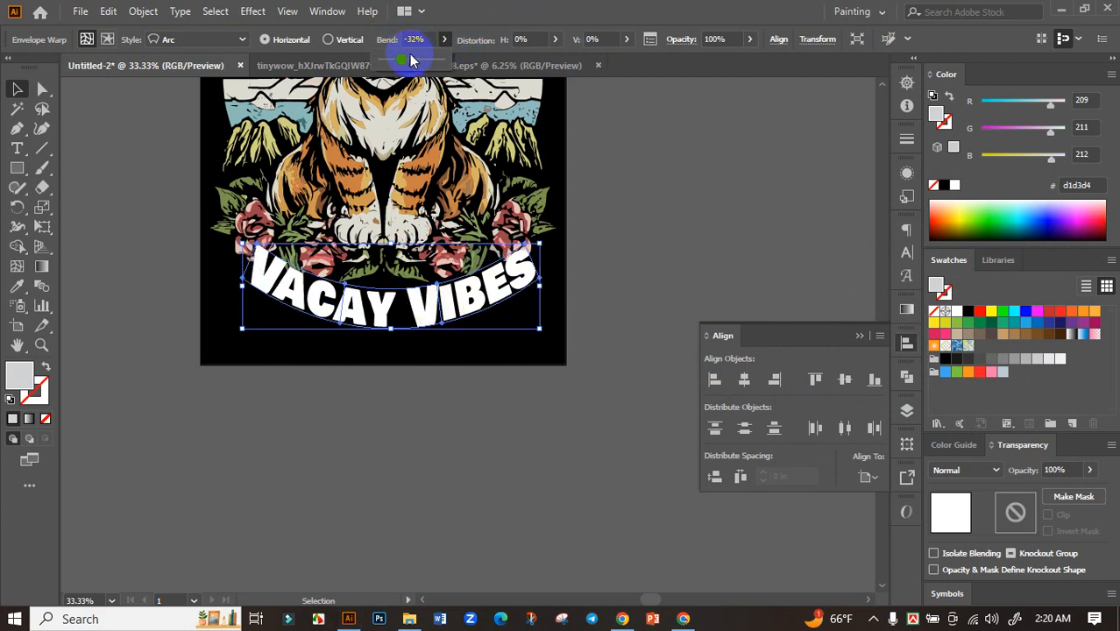
drag(406, 59, 402, 58)
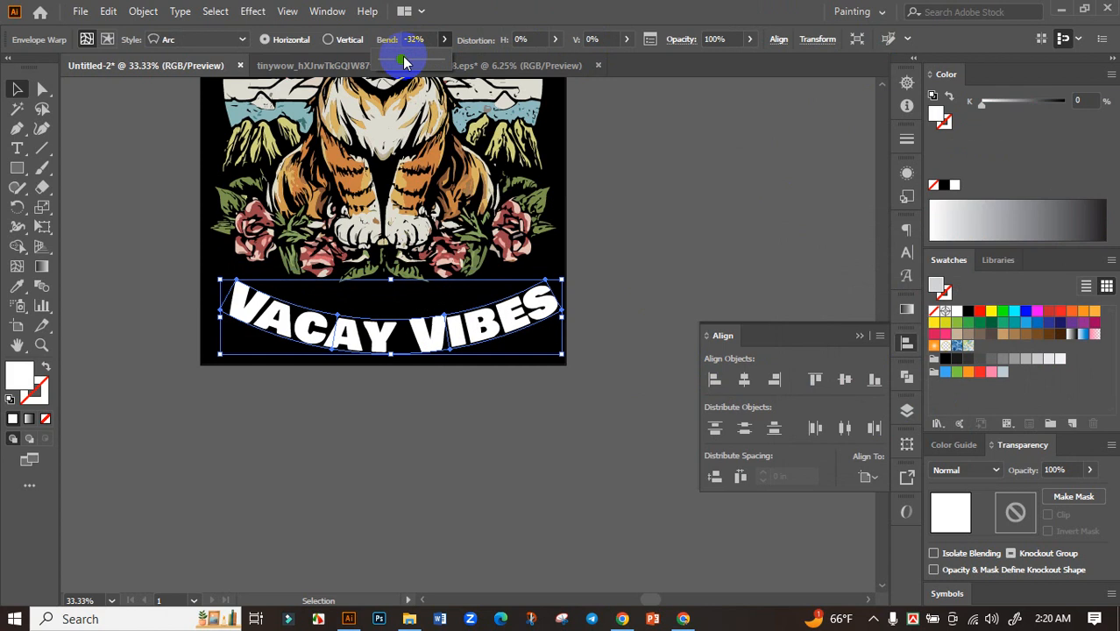
click(595, 272)
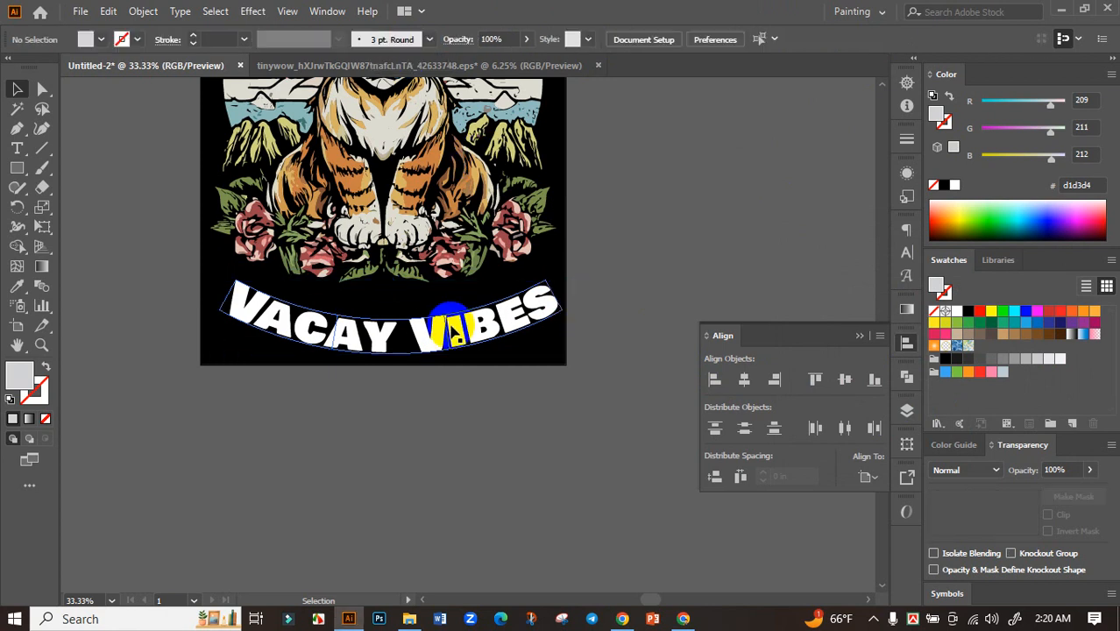
drag(456, 335, 456, 300)
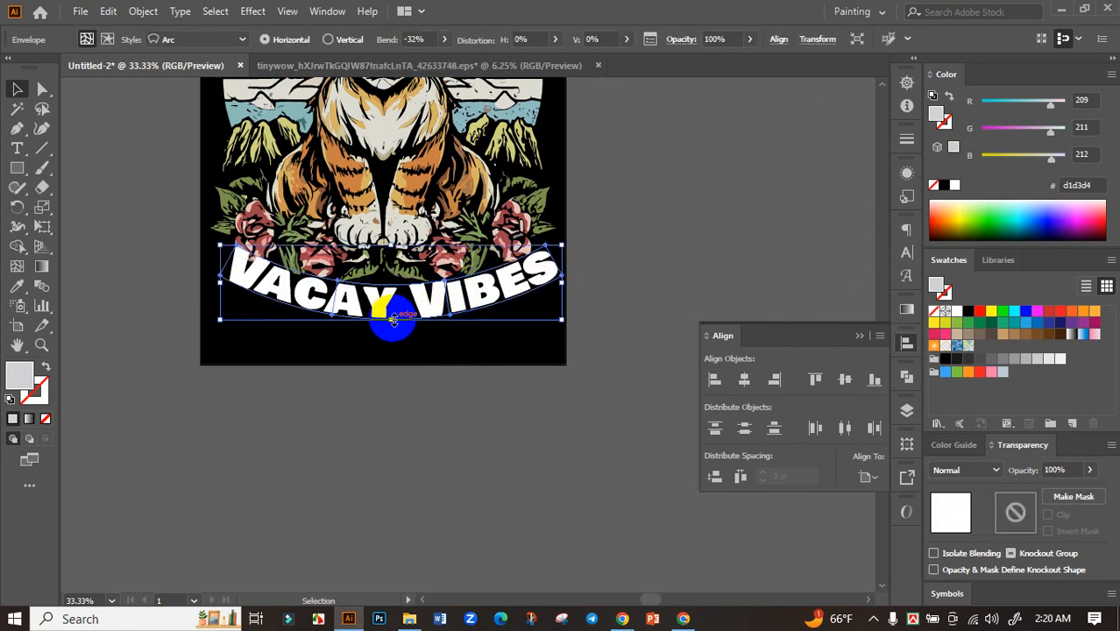
Step: Stretch the arched "Vacay Vibes" text slightly taller and nudge it up against the roses
drag(388, 316, 417, 328)
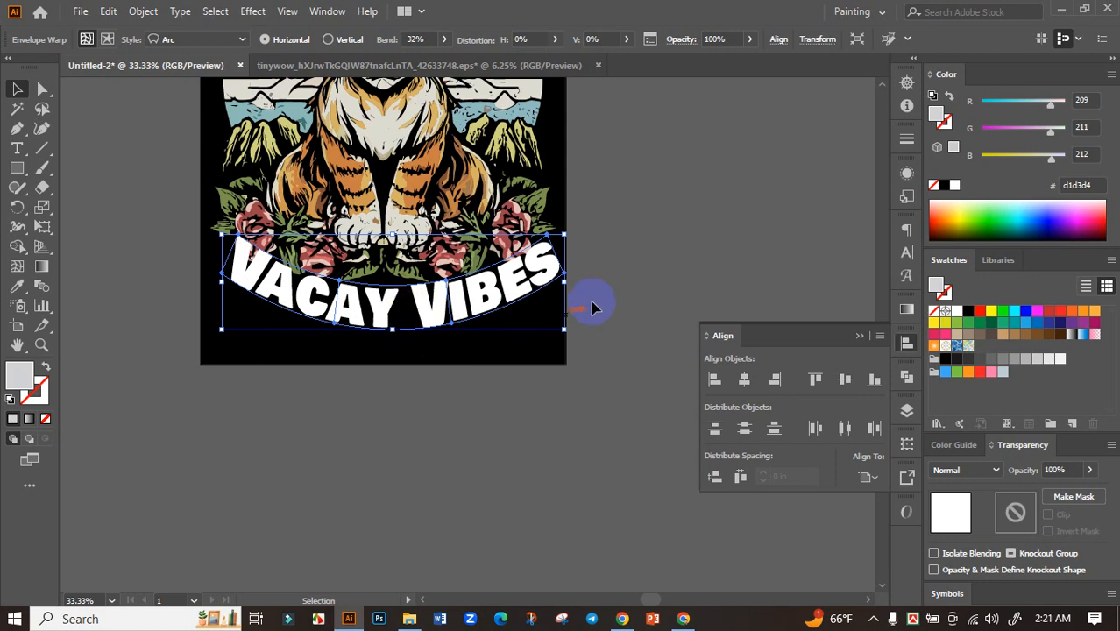
click(621, 288)
scroll(621, 288, down, 2)
scroll(513, 288, up, 3)
click(497, 321)
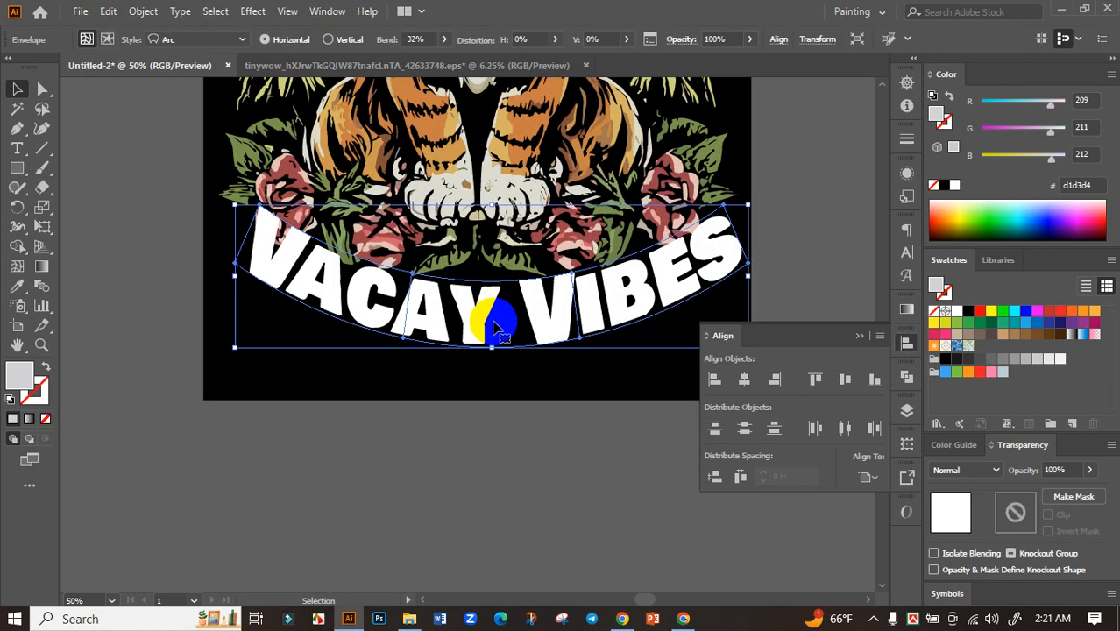
drag(473, 318, 474, 313)
scroll(473, 322, down, 2)
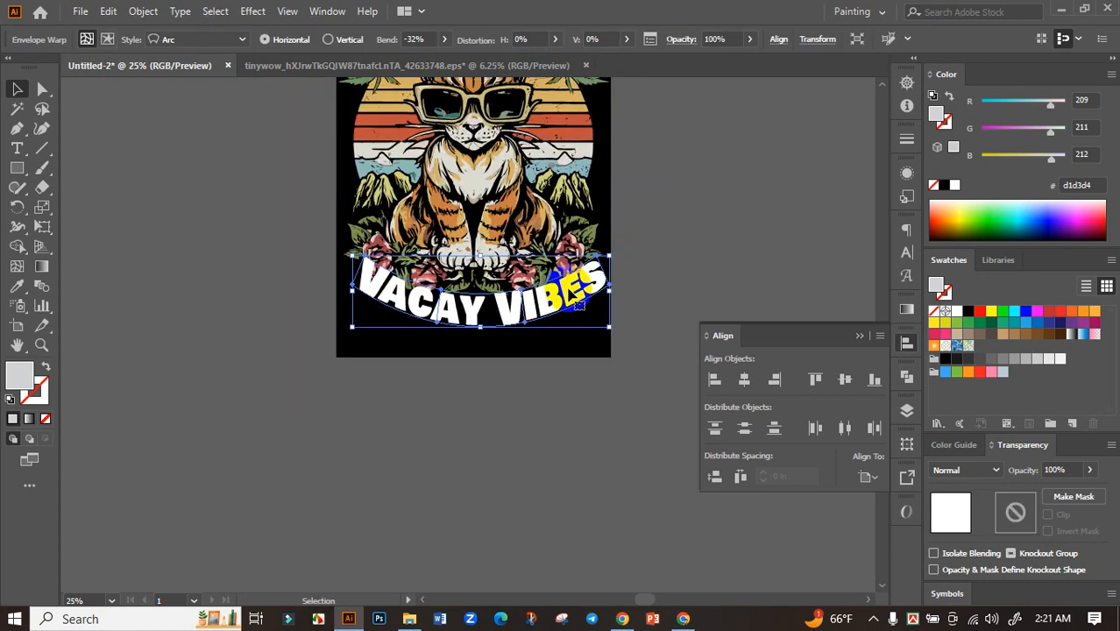
Step: Centre "Vacay Vibes" horizontally on the artboard, along with the arched "High on" text
click(651, 275)
scroll(650, 275, up, 1)
click(534, 340)
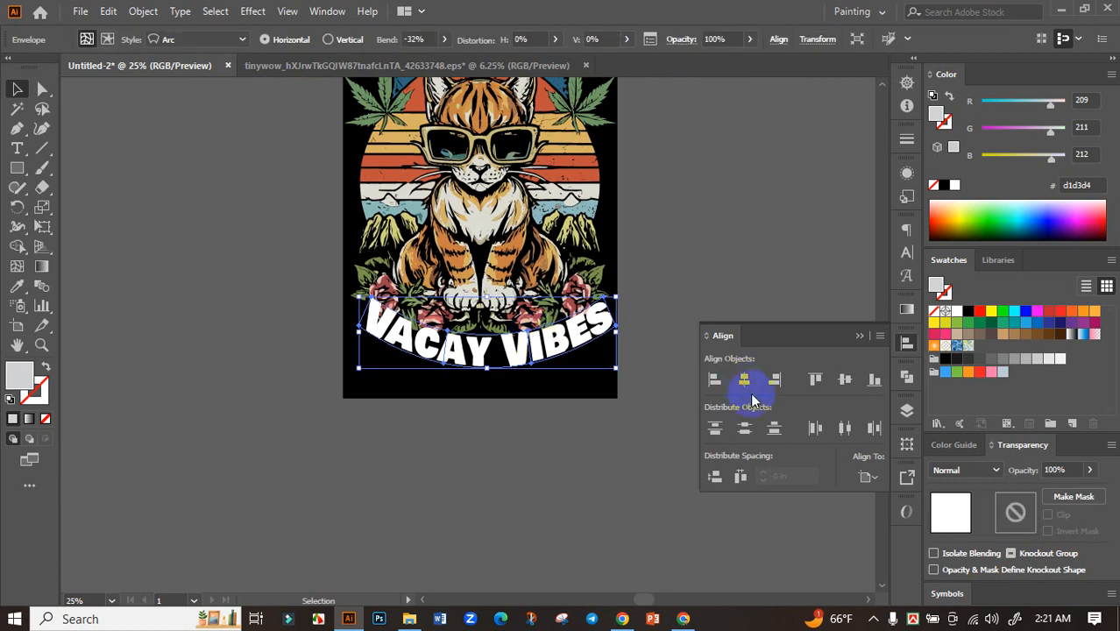
click(745, 381)
click(692, 283)
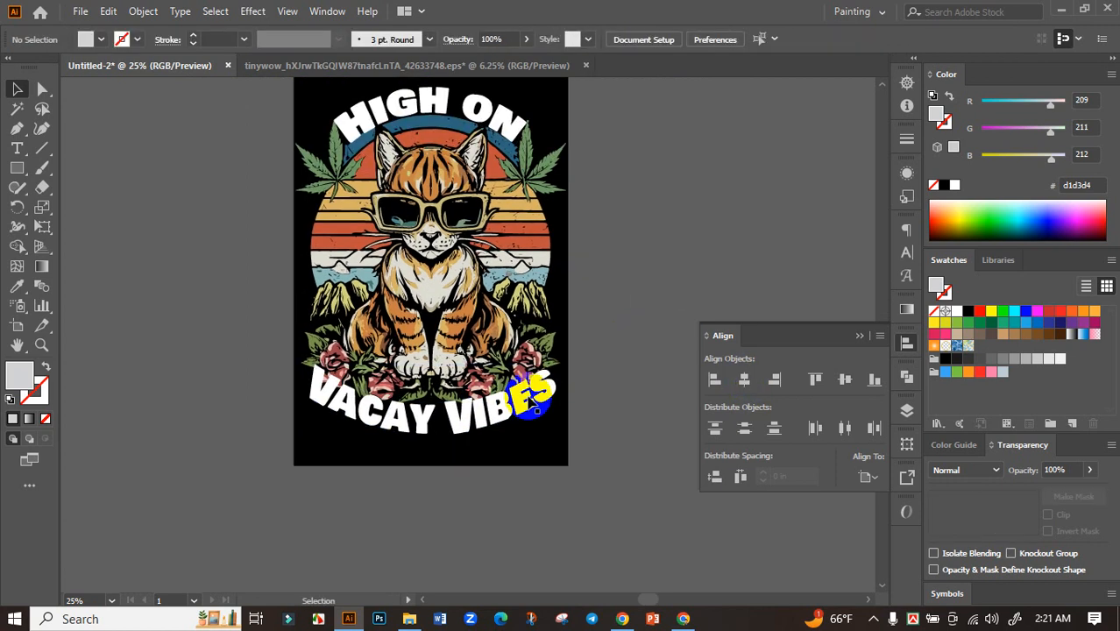
shift+click(445, 112)
click(744, 379)
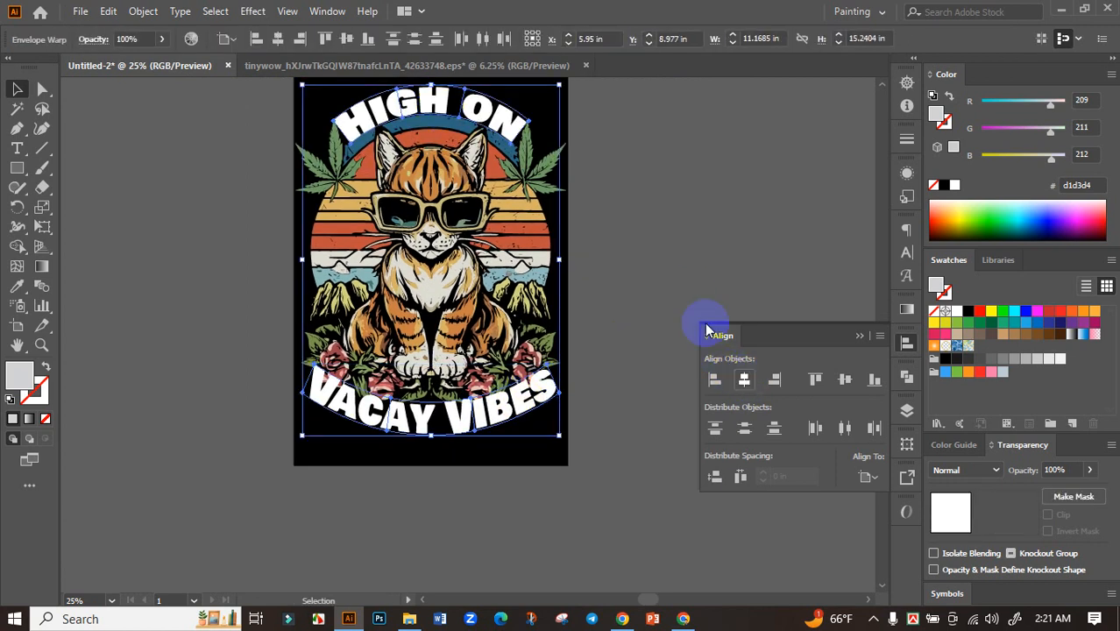
click(648, 239)
Step: Expand the object and fill of both arched texts, "High on" and "Vacay Vibes", into plain shapes and deselect them
click(490, 248)
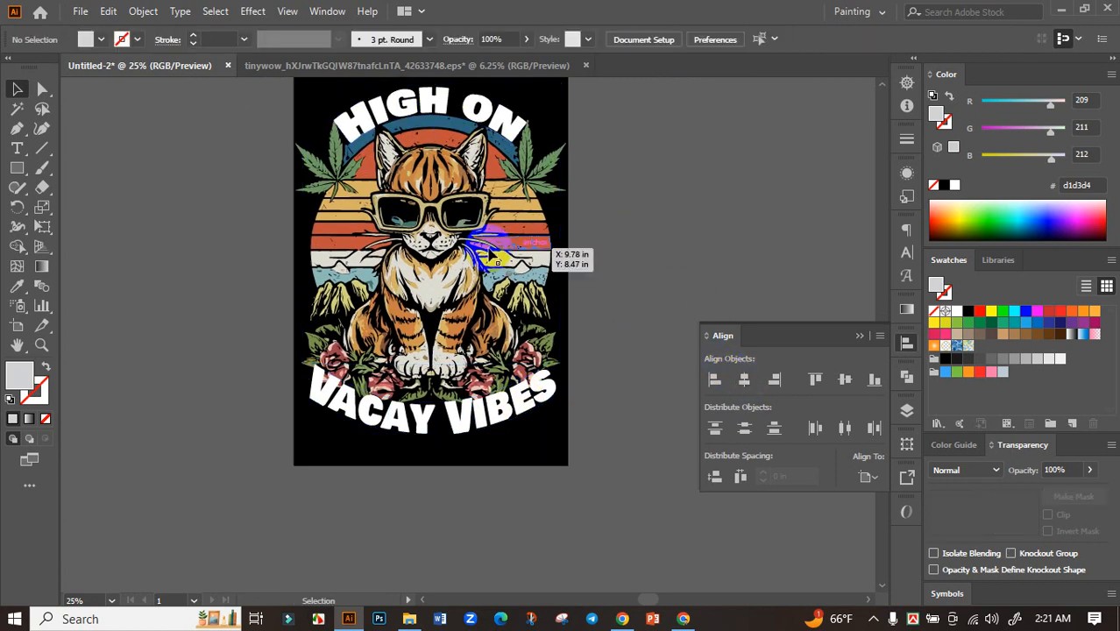
click(663, 275)
drag(623, 226, 599, 182)
click(504, 365)
key(space)
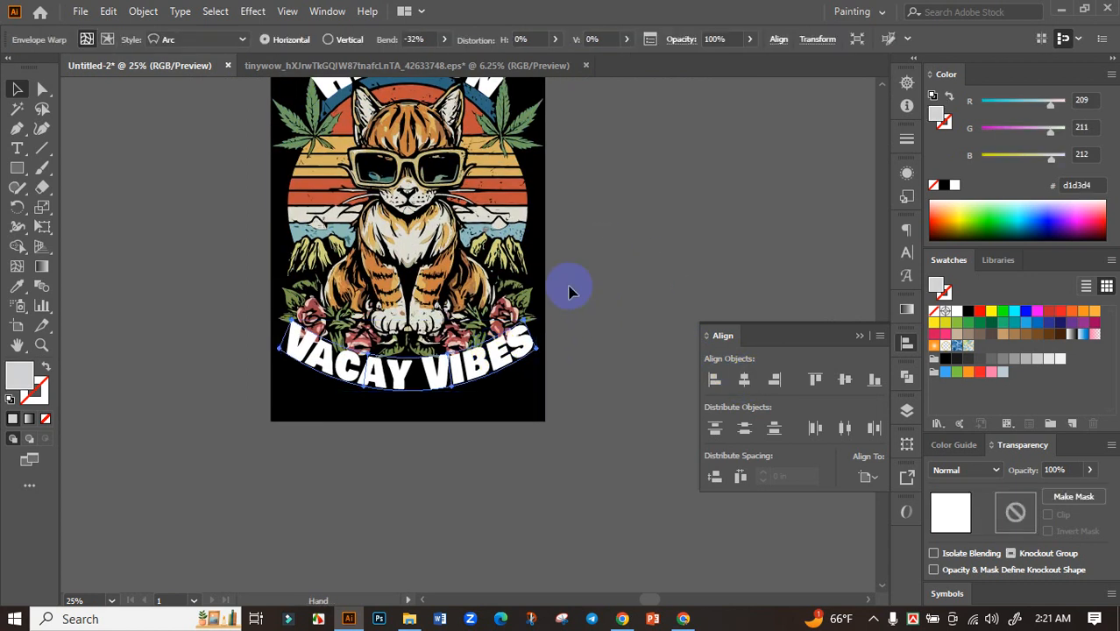
drag(566, 235, 548, 364)
shift+click(460, 192)
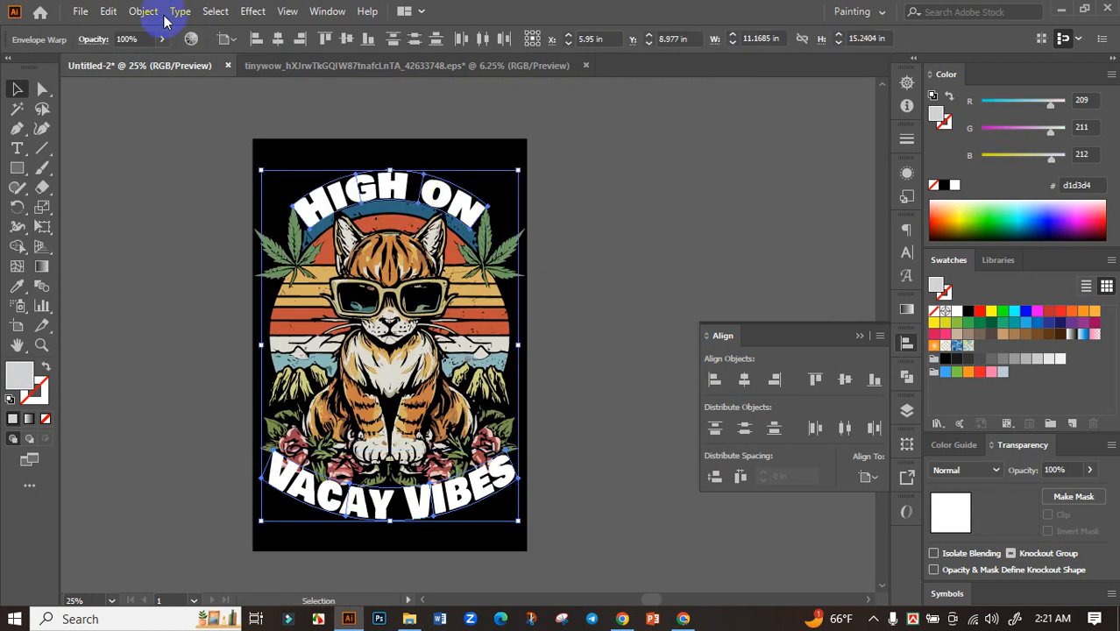
click(145, 11)
click(244, 195)
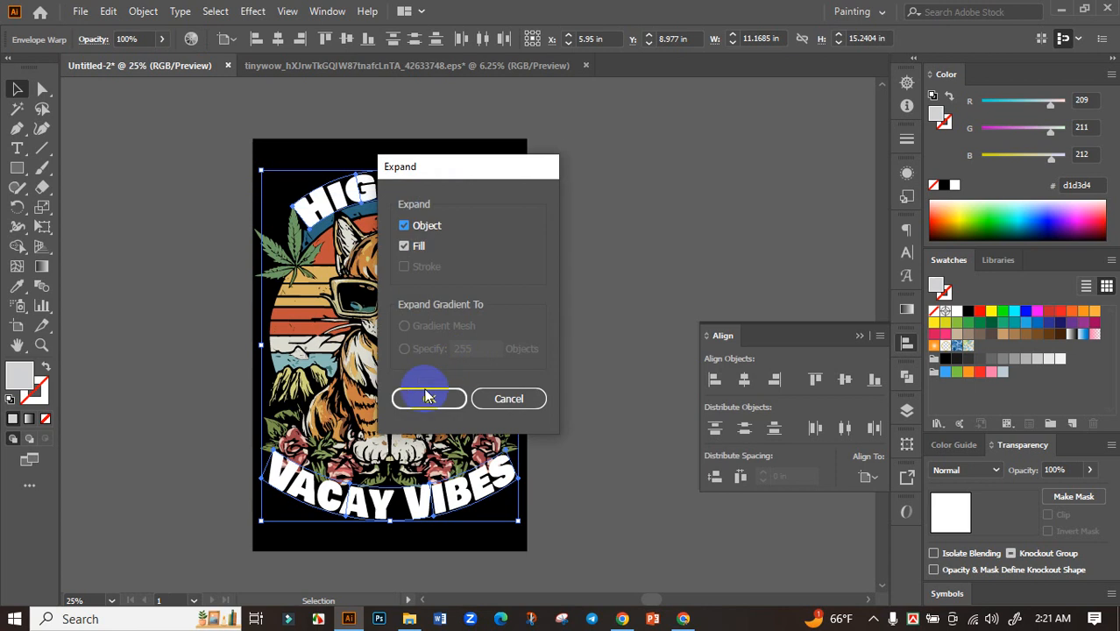
click(427, 397)
click(611, 412)
Step: Offset the path of the expanded "Vacay Vibes" lettering by 0.14 in with miter joins and a miter limit of 4
scroll(490, 370, down, 3)
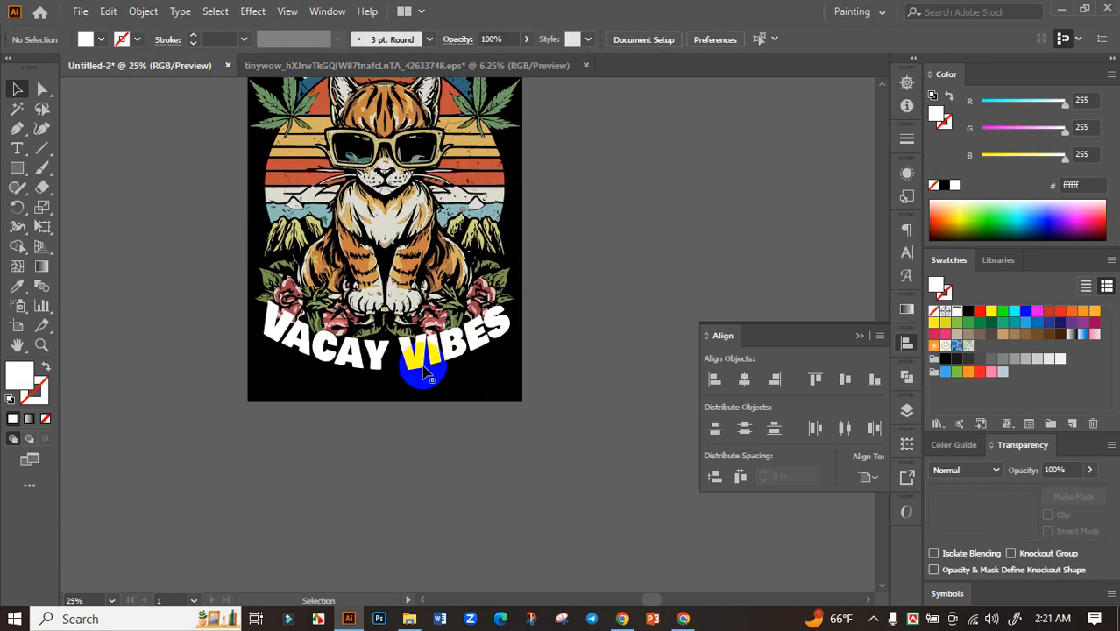
click(427, 372)
scroll(460, 388, up, 2)
drag(460, 387, 492, 419)
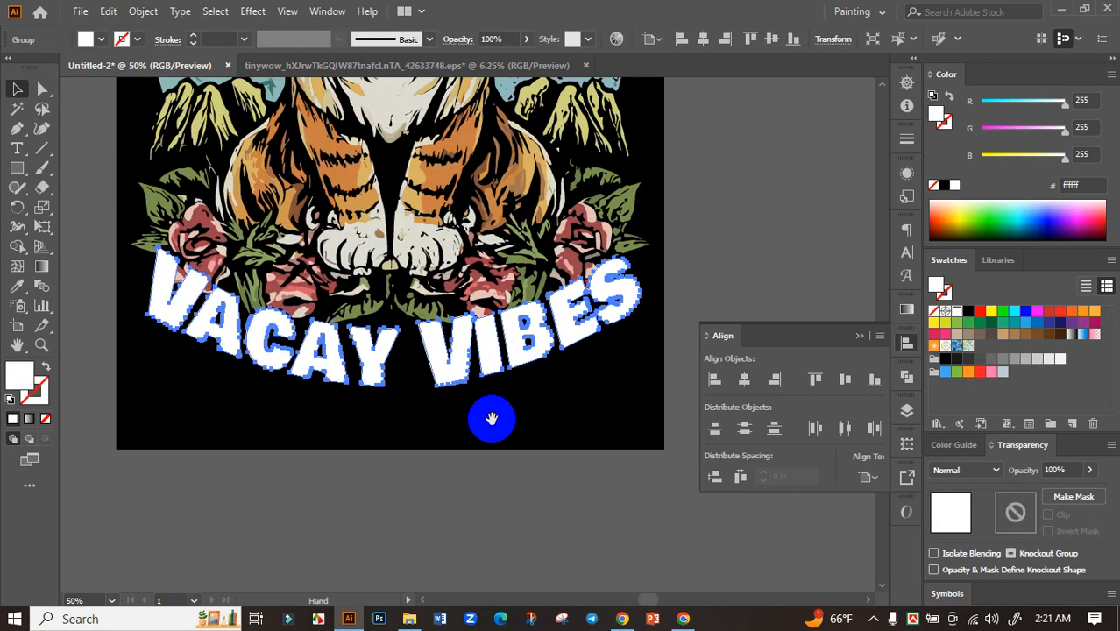
scroll(492, 419, down, 2)
click(143, 11)
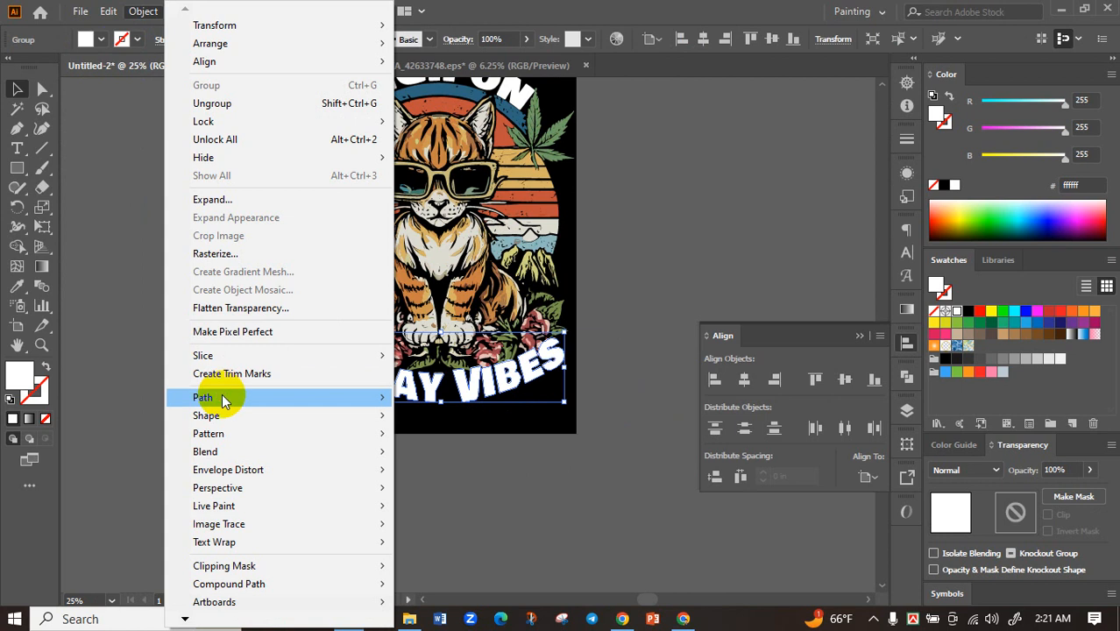
mouse_move(221, 399)
click(476, 454)
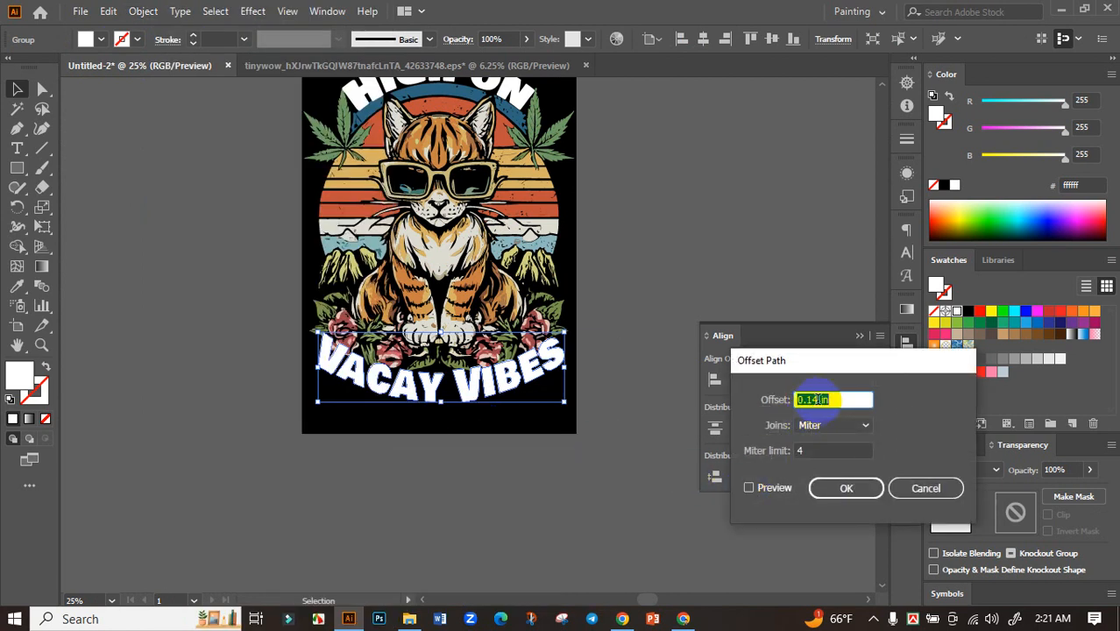
click(750, 488)
click(829, 488)
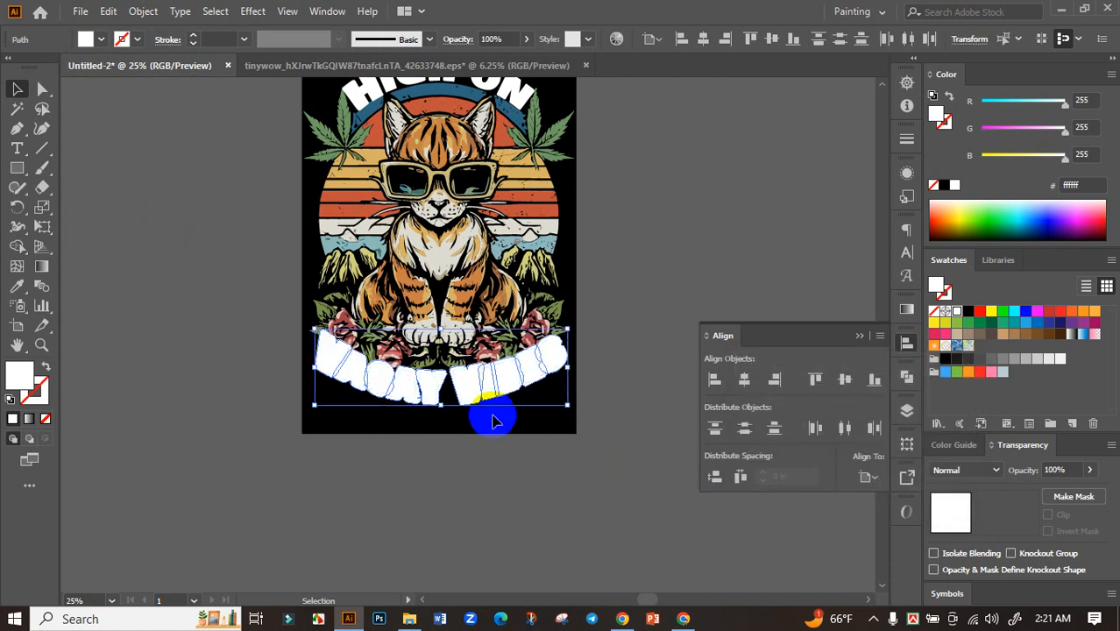
Step: Cut the offset outline shapes of "Vacay Vibes" to the clipboard, leaving the original lettering in place
scroll(475, 413, up, 2)
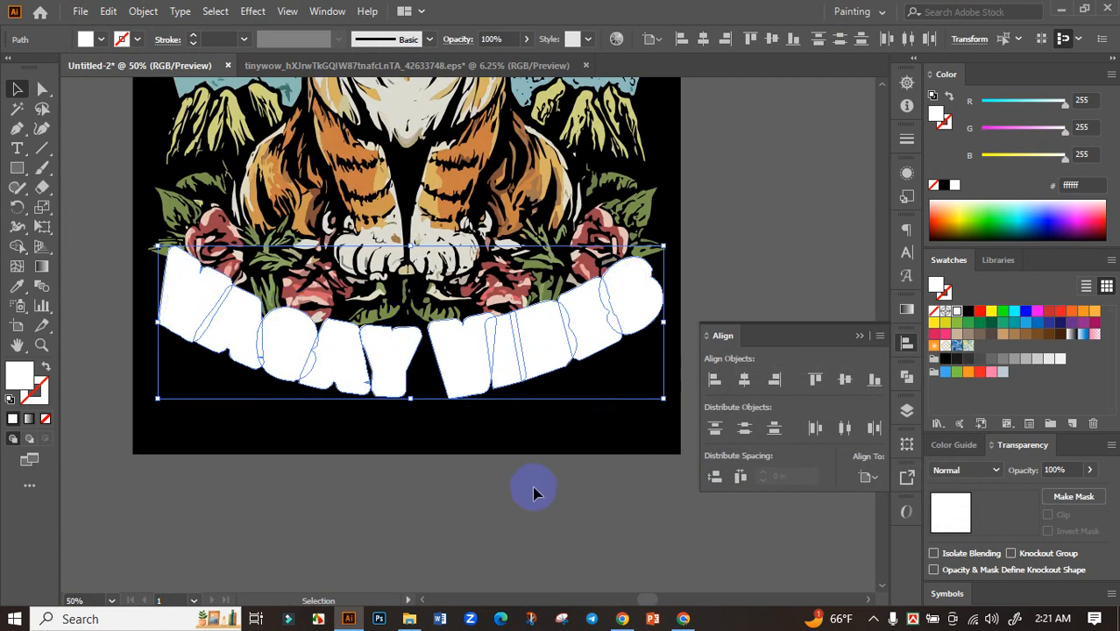
key(a)
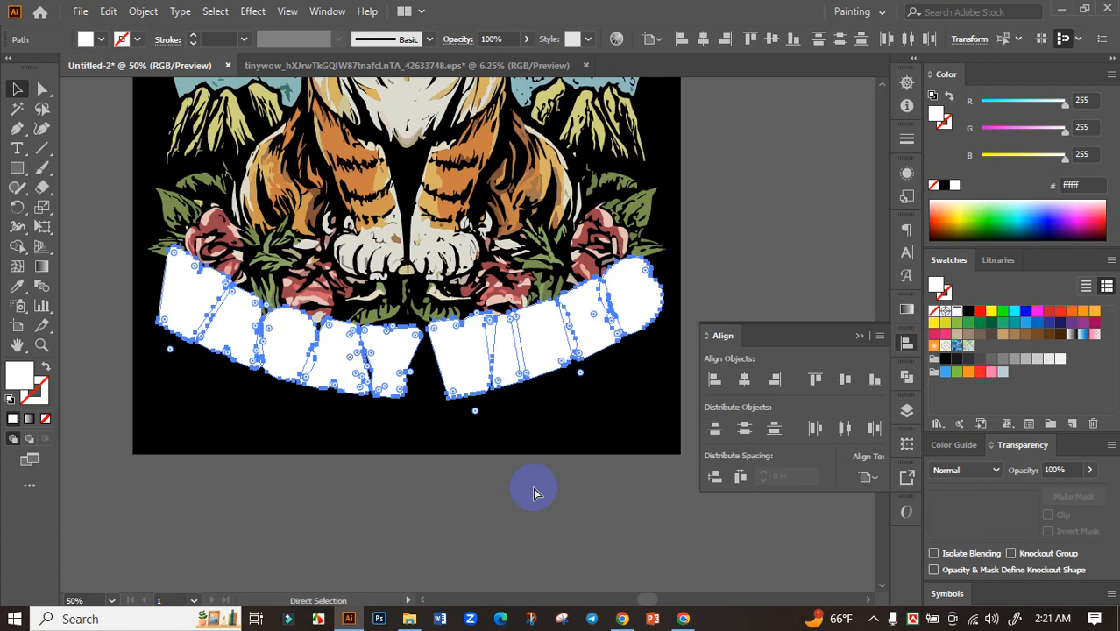
click(534, 492)
key(v)
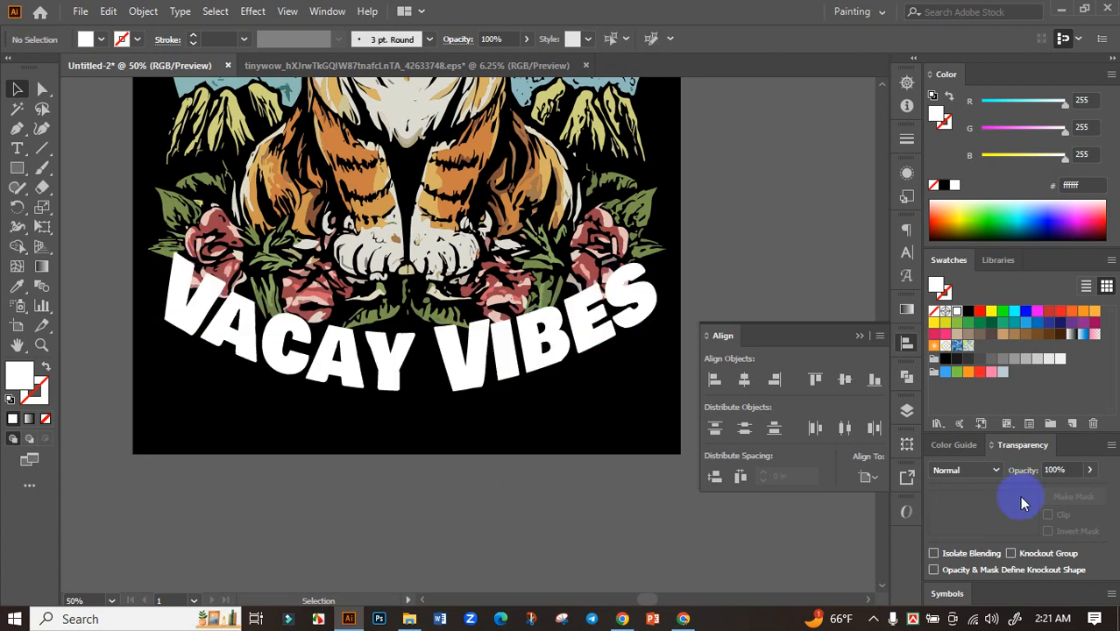
Step: Add an opacity mask to the cat artwork group and turn off its Clip option
click(465, 189)
scroll(460, 180, up, 3)
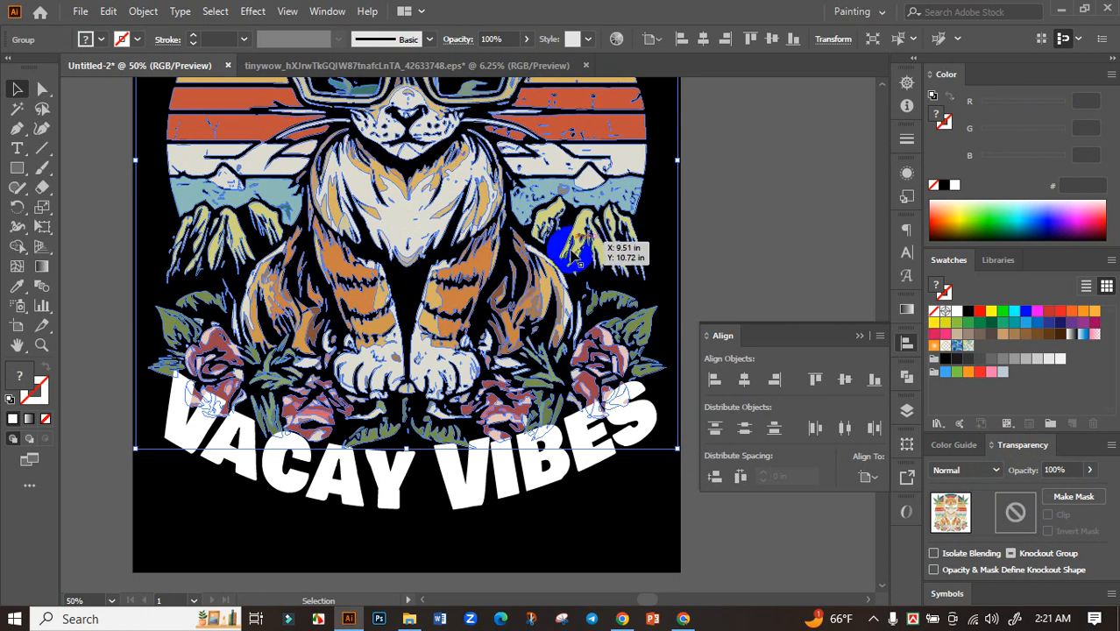
scroll(574, 250, down, 3)
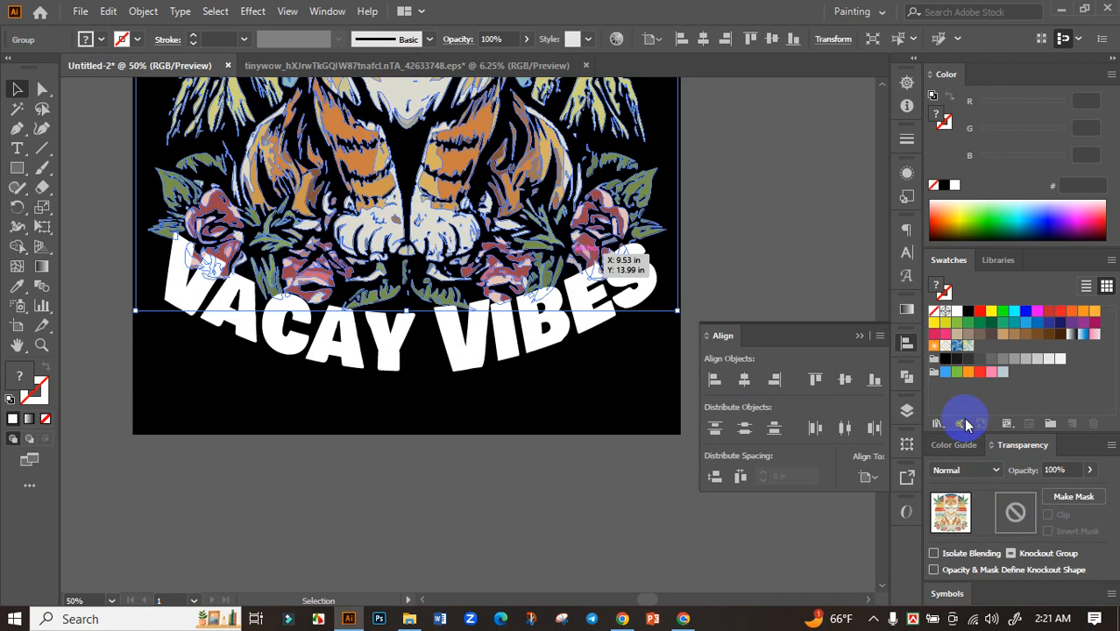
click(1083, 499)
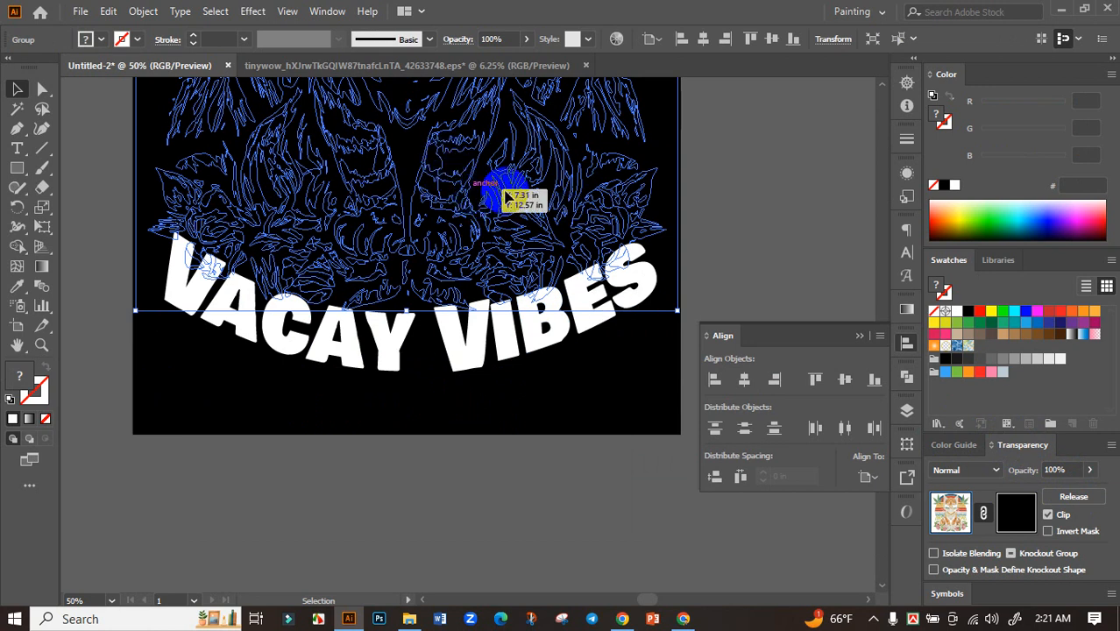
click(1049, 515)
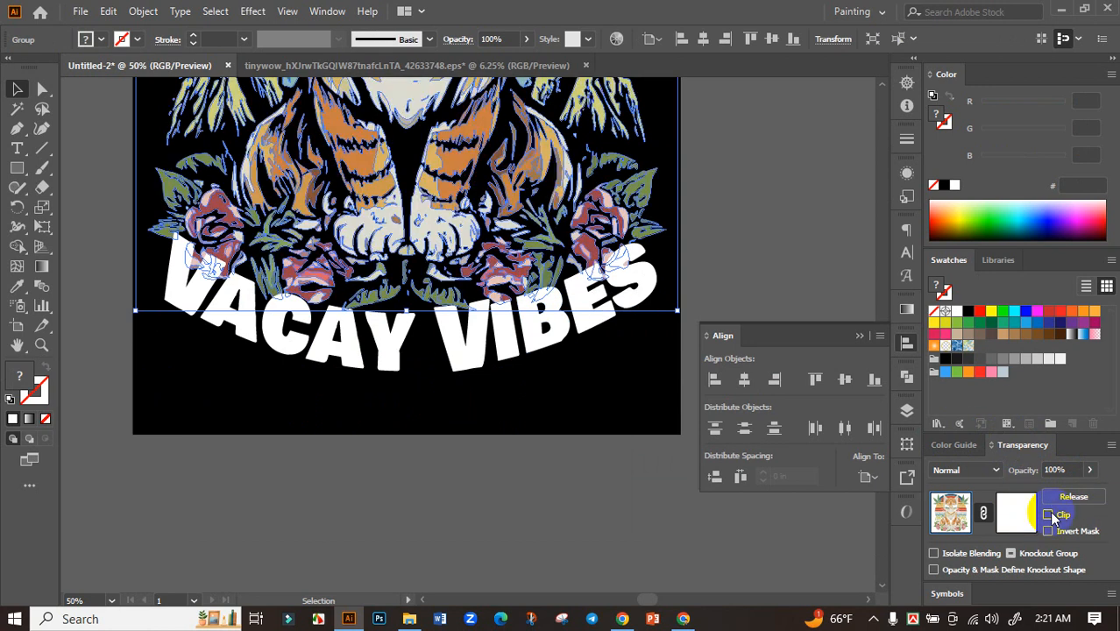
Step: Paste the offset outline in place inside the opacity mask, fill it with black, and return to the artwork
click(1016, 514)
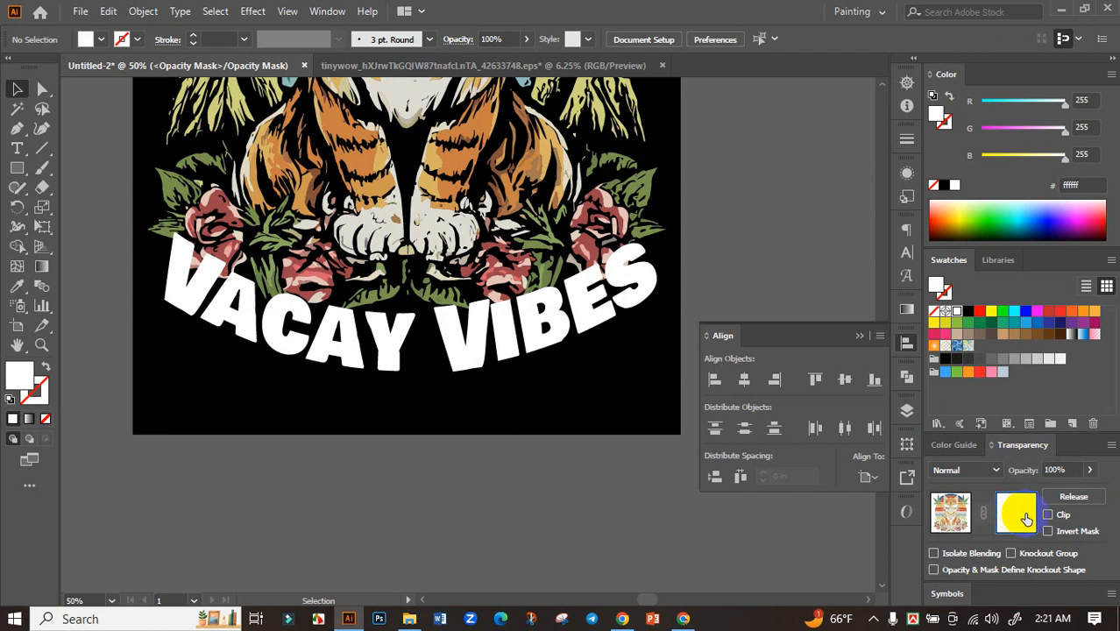
key(ctrl+a)
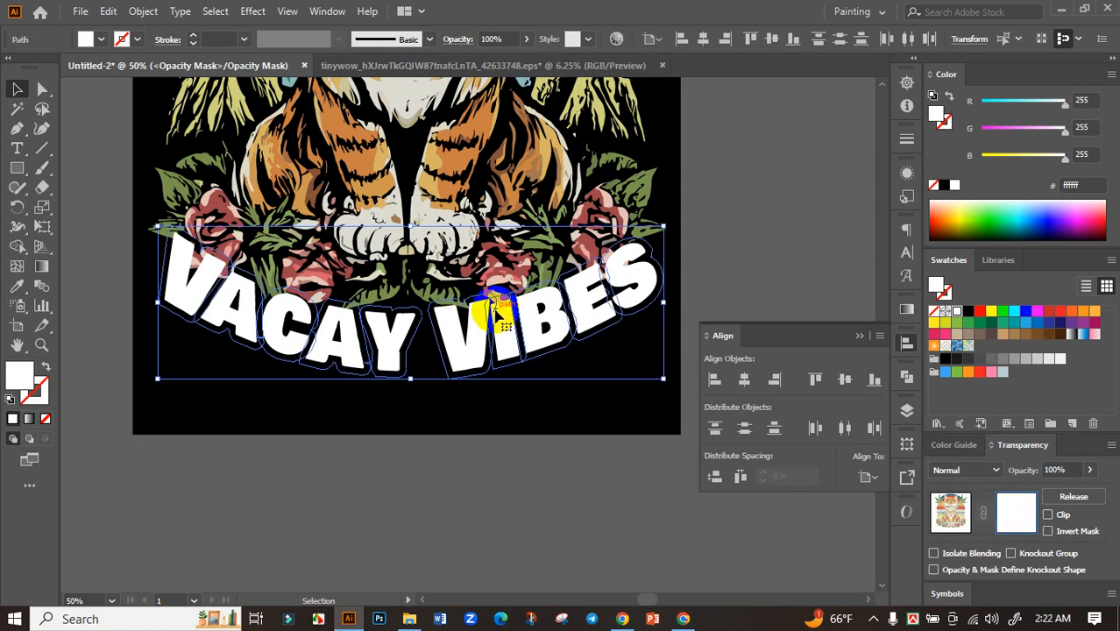
click(945, 190)
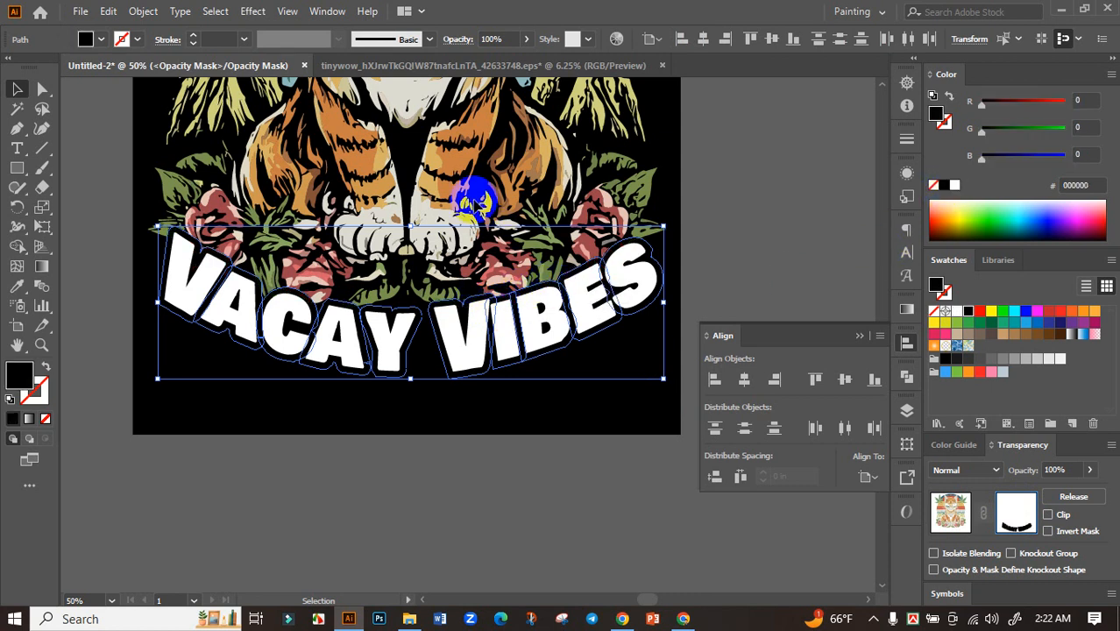
click(948, 514)
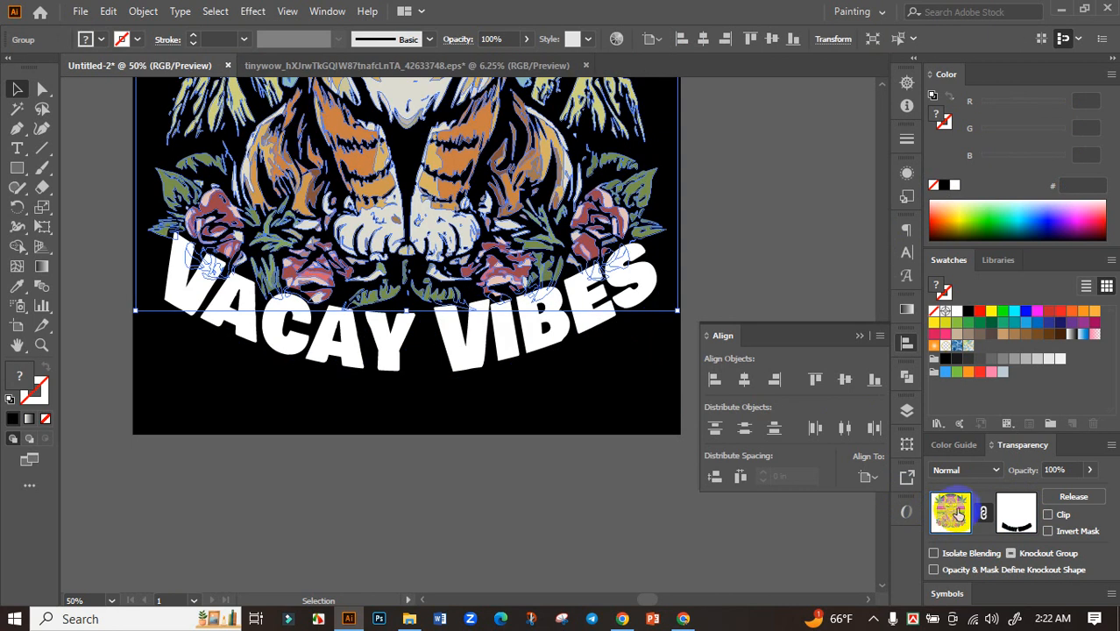
click(761, 263)
scroll(678, 273, down, 2)
drag(680, 261, 584, 349)
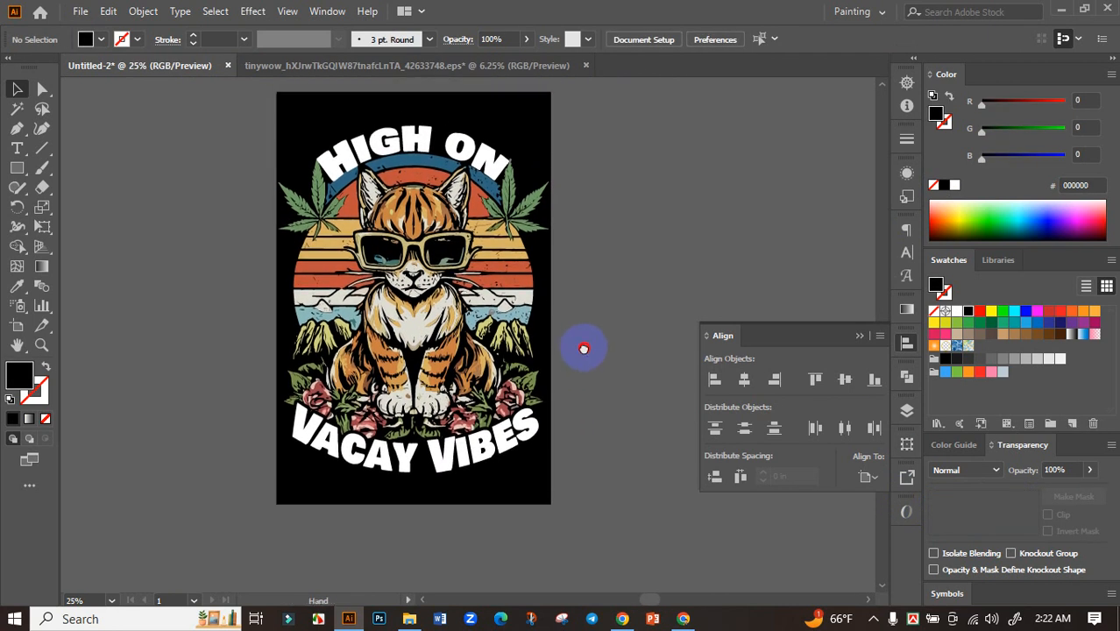
Step: Recolour the "High on" lettering with the off-white (dddcd2) sampled from the cat's chest fur, then deselect it
click(427, 151)
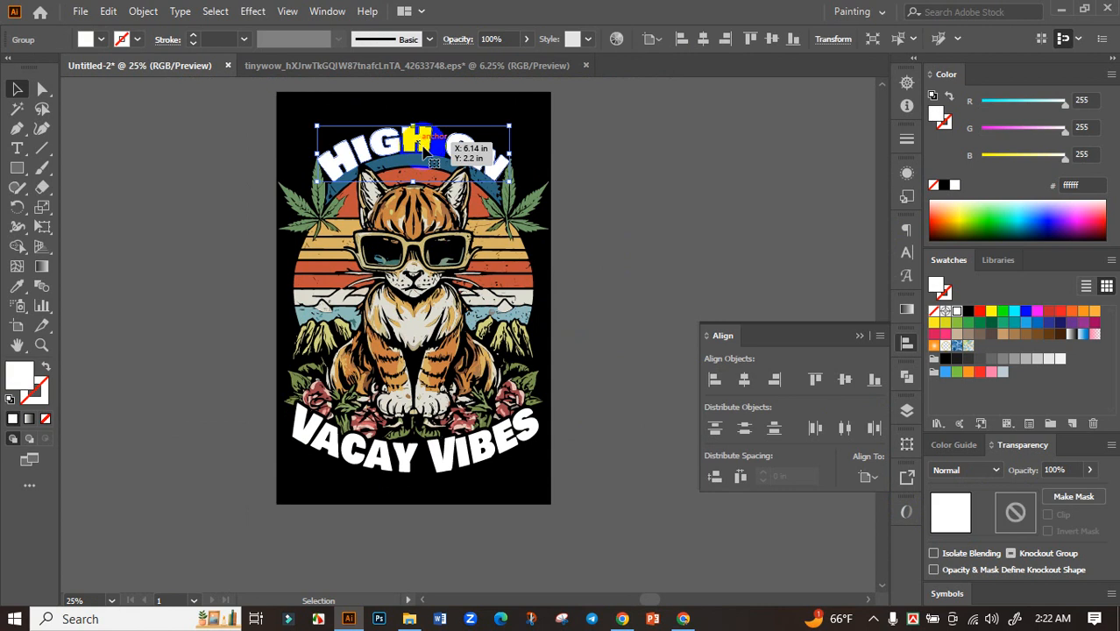
click(17, 286)
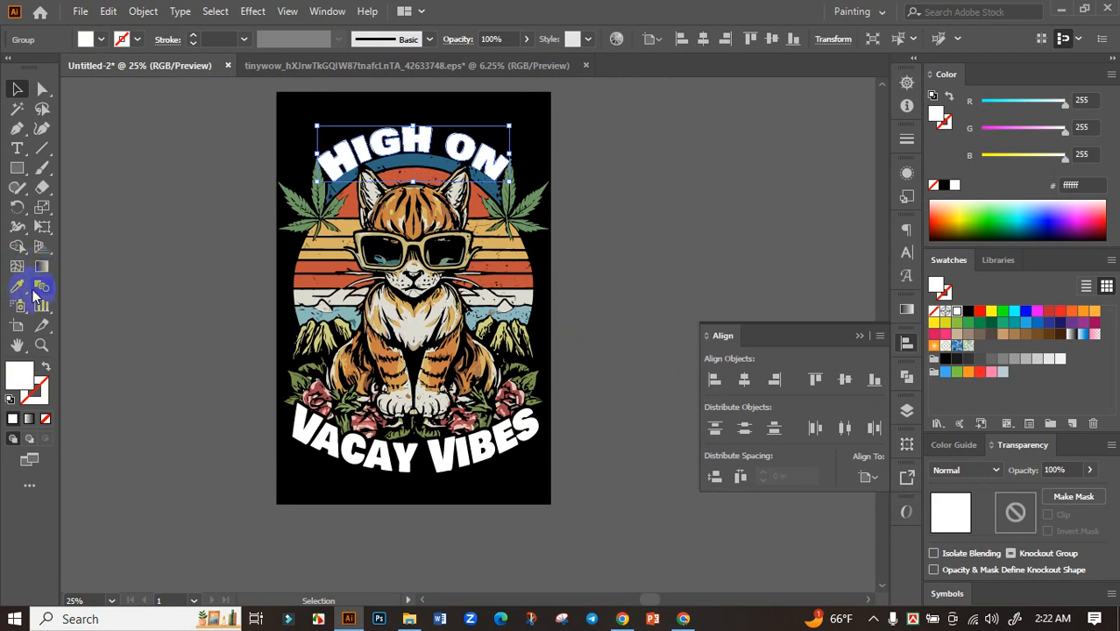
click(306, 278)
scroll(436, 298, up, 3)
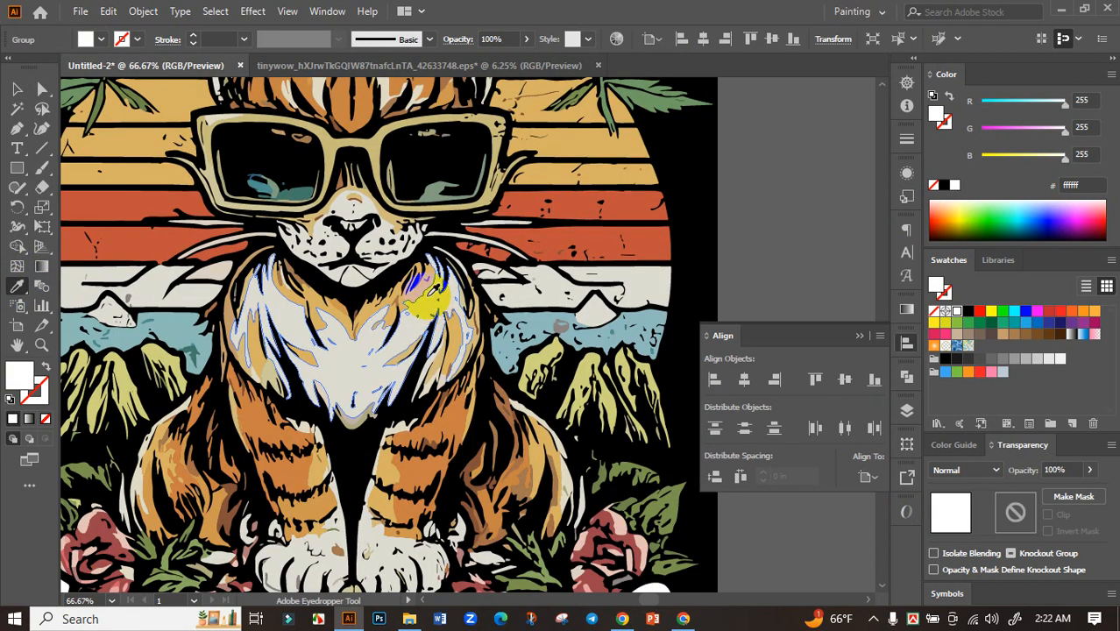
click(432, 292)
scroll(438, 294, down, 2)
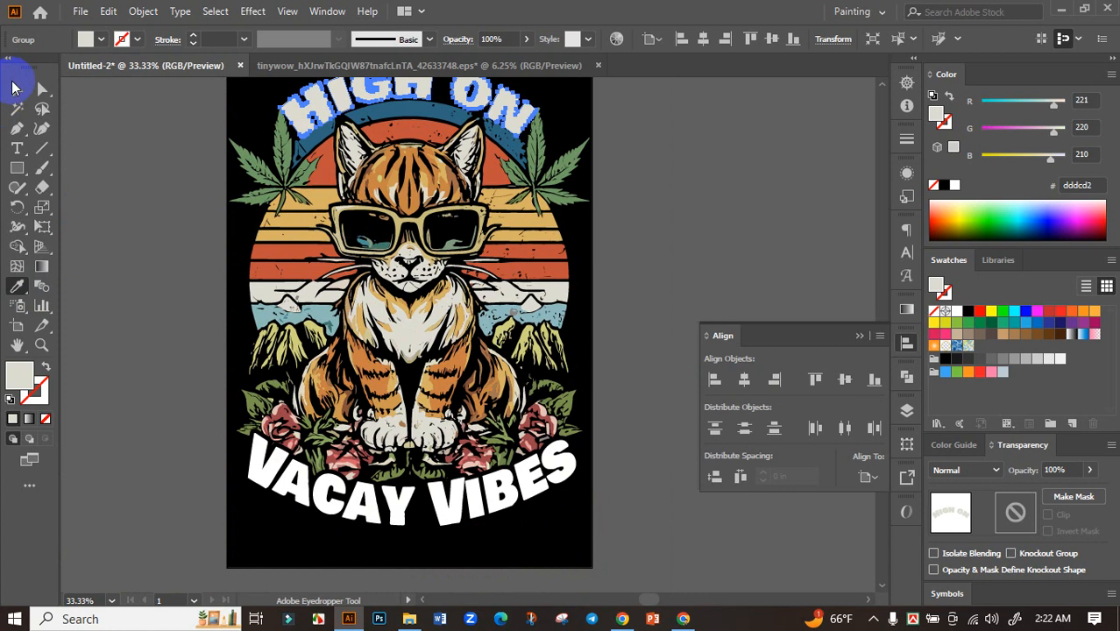
click(13, 88)
click(207, 287)
Step: Recolour the "Vacay Vibes" lettering with the golden yellow (d8b264) sampled from the sunset stripes and deselect it
scroll(325, 445, down, 3)
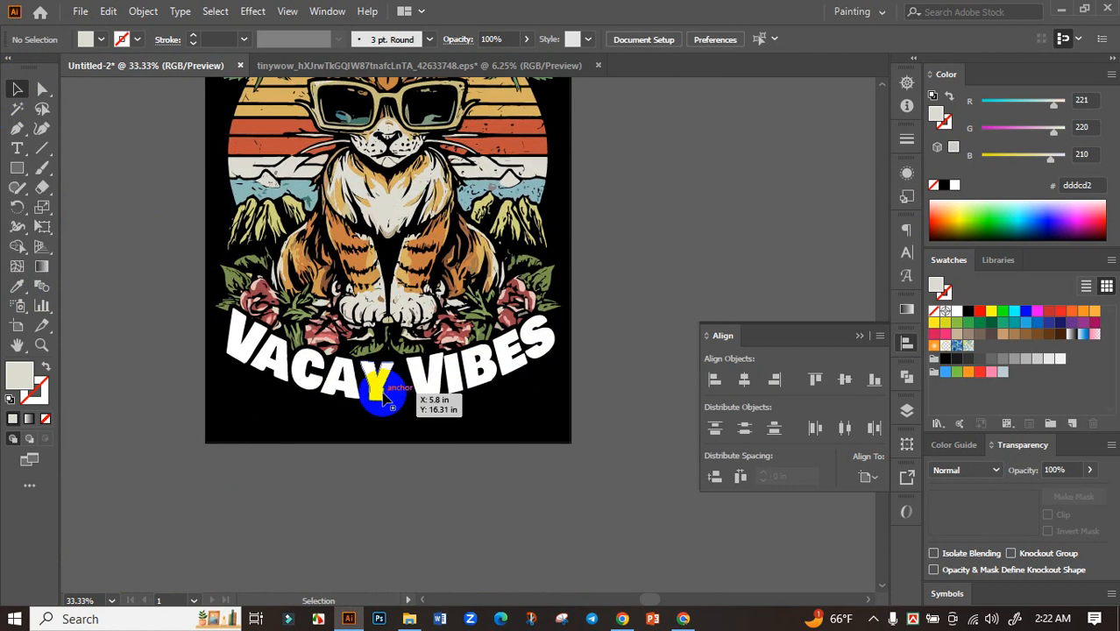
click(384, 396)
click(20, 290)
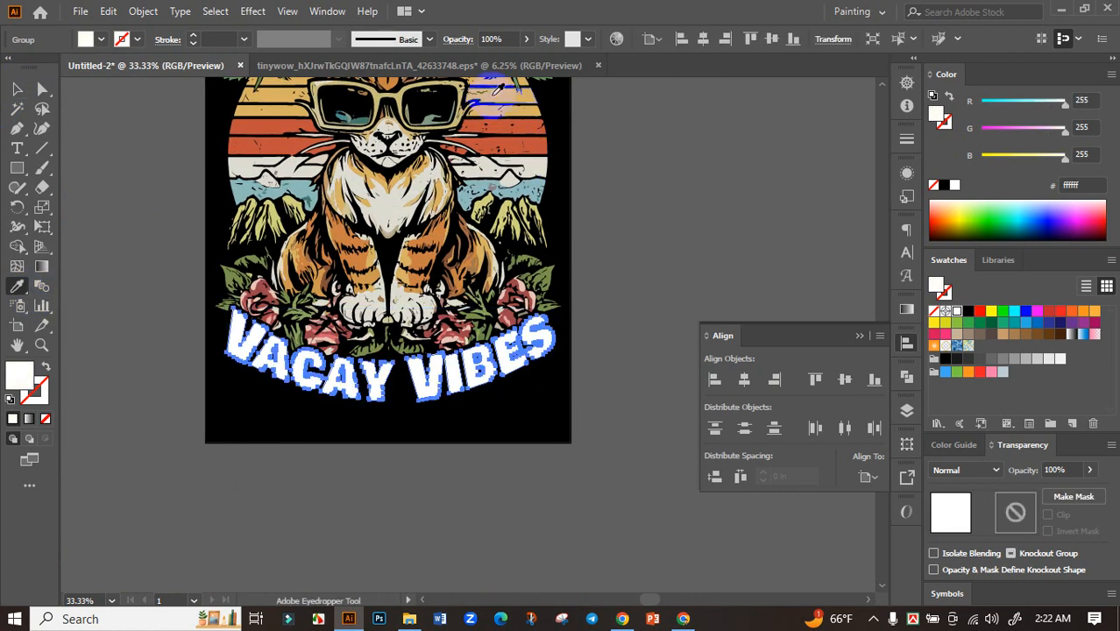
click(498, 92)
click(15, 89)
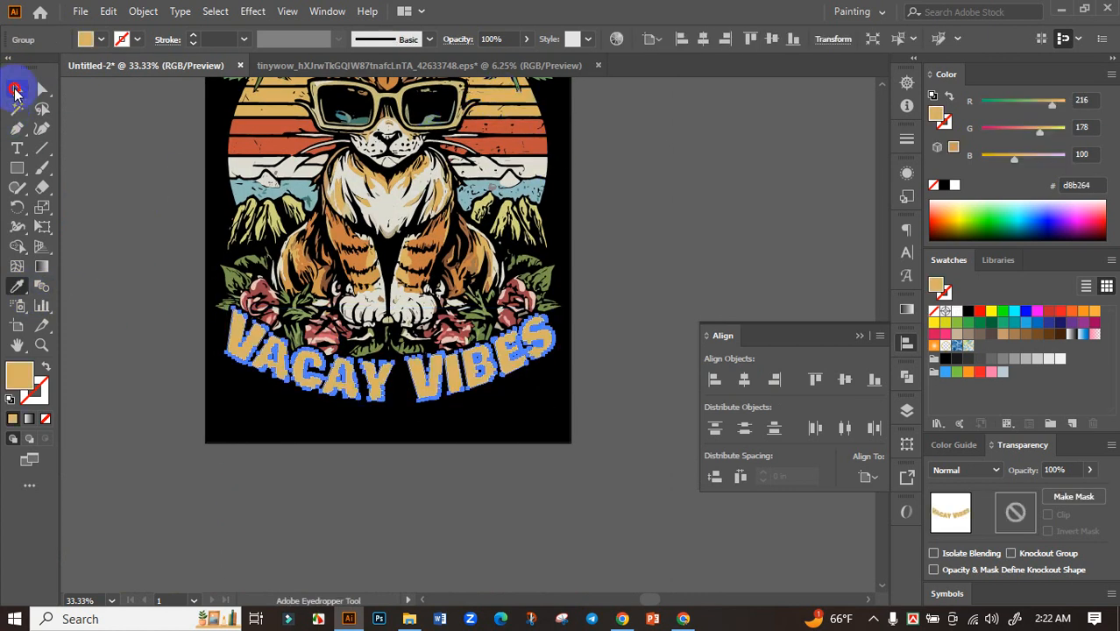
click(117, 168)
Step: Return to the Selection tool and clear the selection of the "Vacay Vibes" lettering
click(369, 377)
click(19, 288)
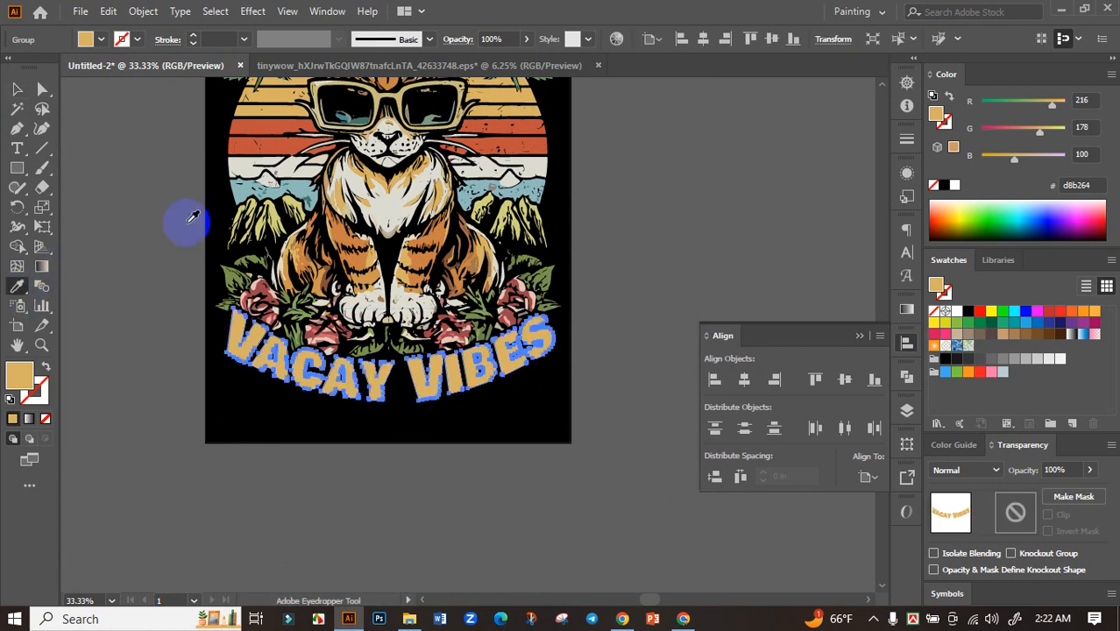
scroll(290, 112, up, 3)
drag(291, 101, 303, 240)
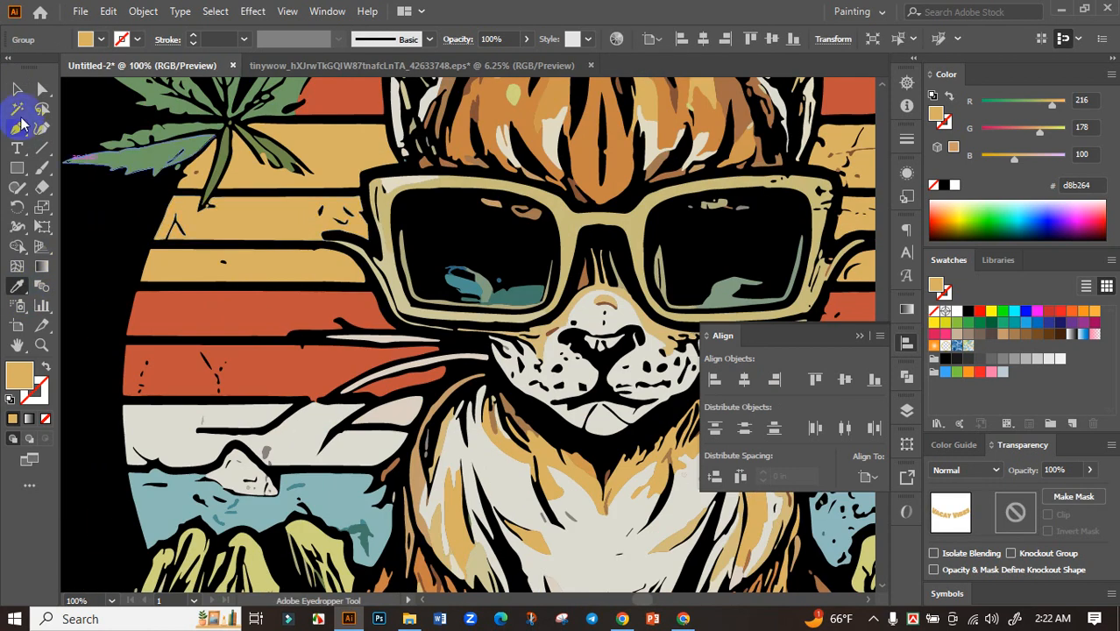
click(17, 89)
scroll(337, 277, down, 4)
click(586, 311)
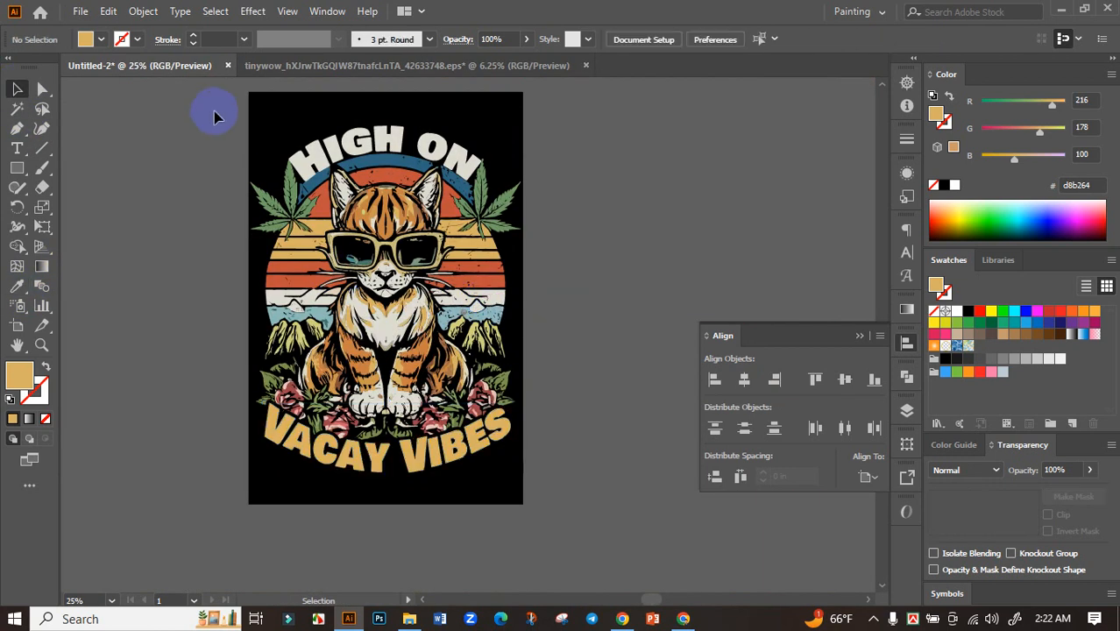
Step: Collapse the Align panel and leave the cat artwork and lettering deselected
drag(229, 112, 588, 538)
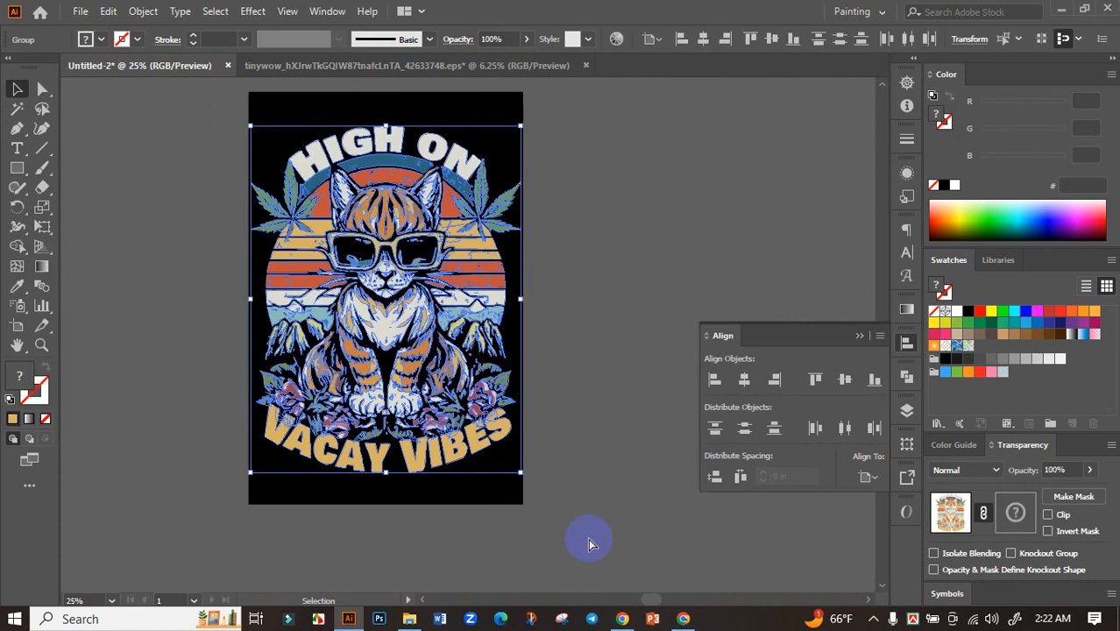
click(859, 337)
click(674, 356)
drag(663, 349, 654, 415)
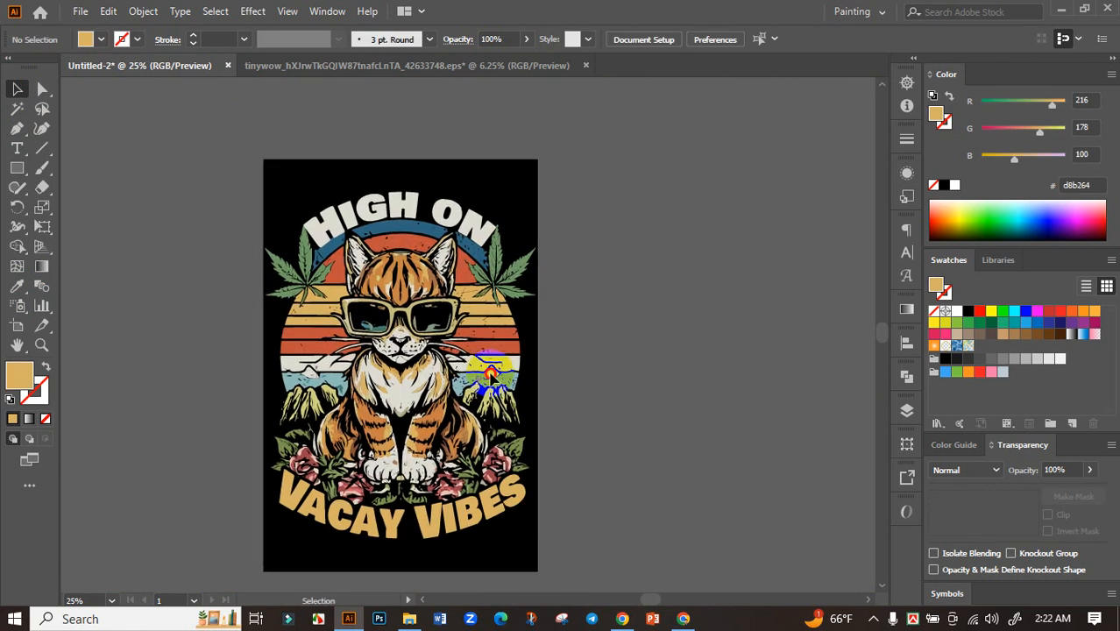
Step: Recolor all the artwork with linked harmony colors, raising the base pink to 53% saturation and 100% brightness, and apply it
key(ctrl+a)
click(616, 41)
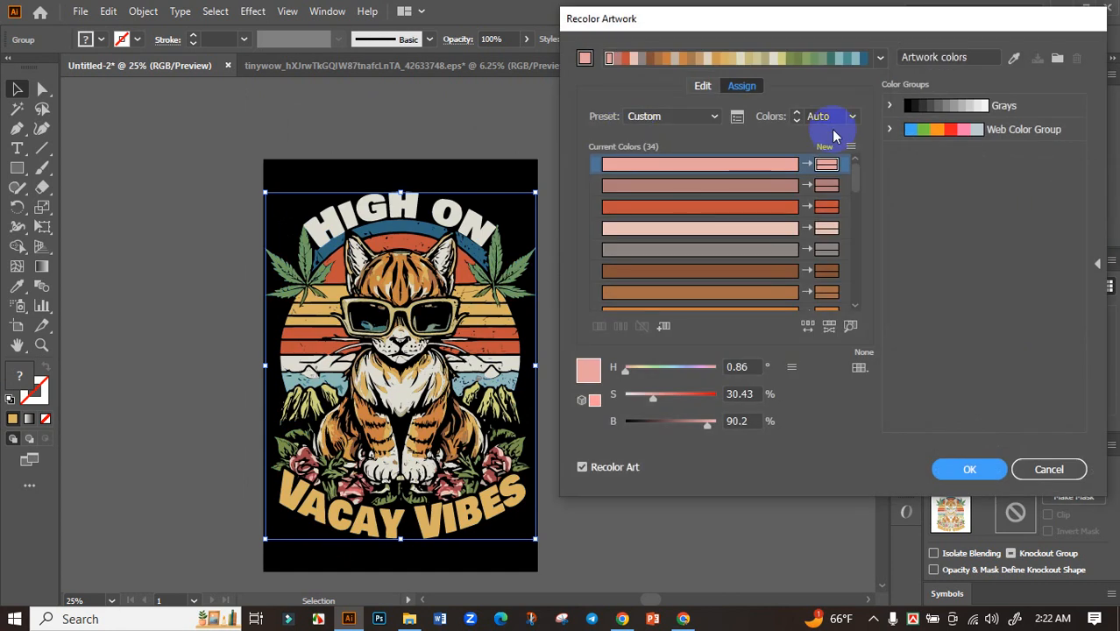
click(713, 93)
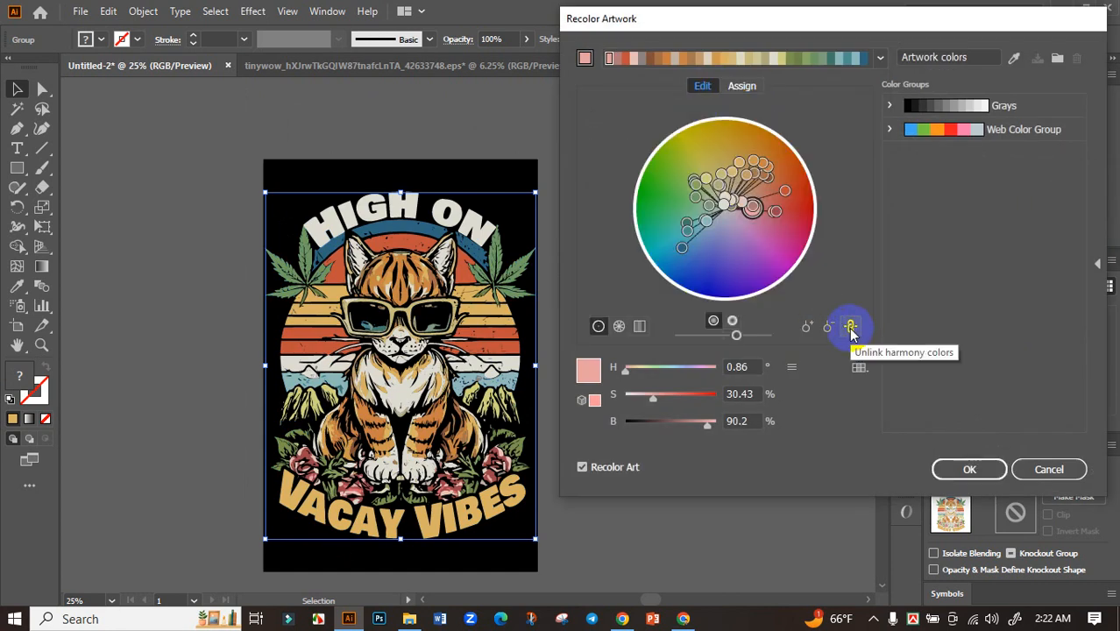
drag(736, 335, 750, 338)
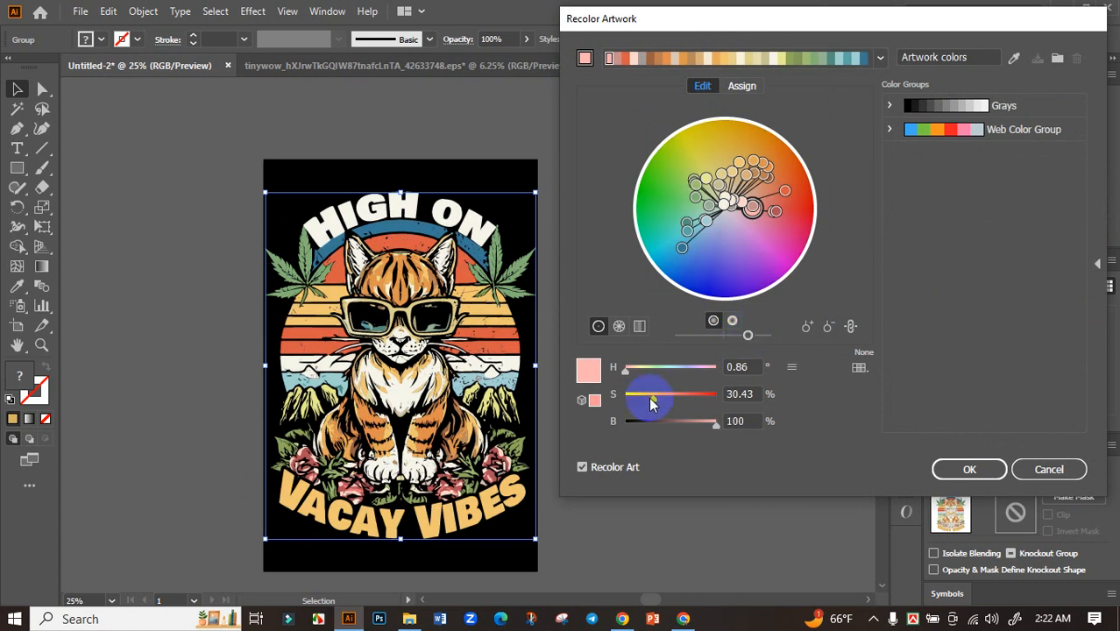
drag(651, 401, 672, 400)
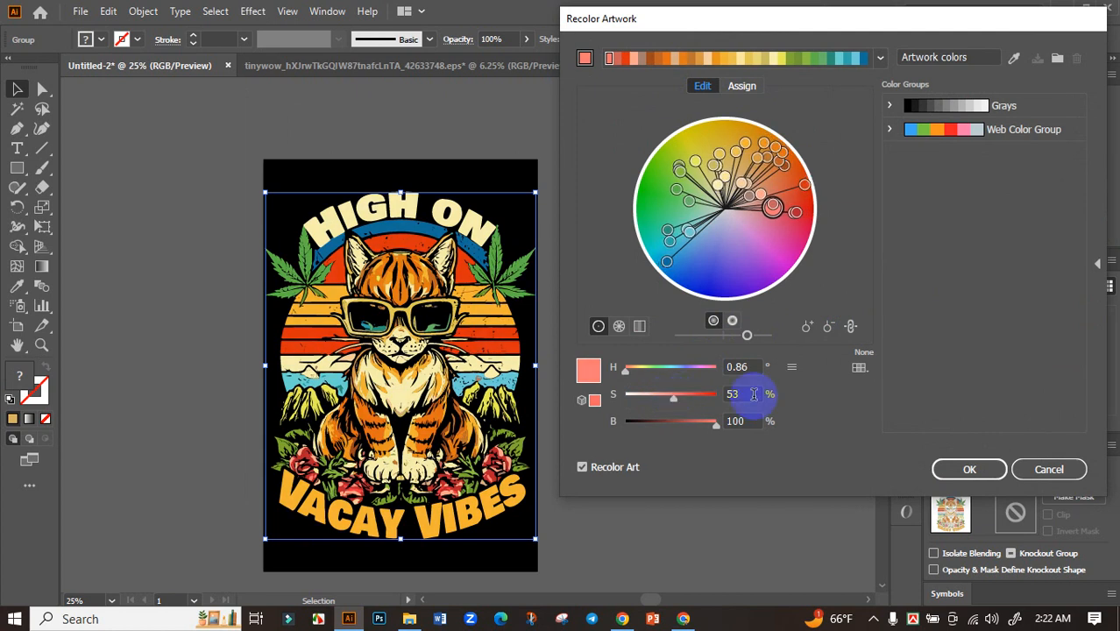
click(975, 467)
click(724, 388)
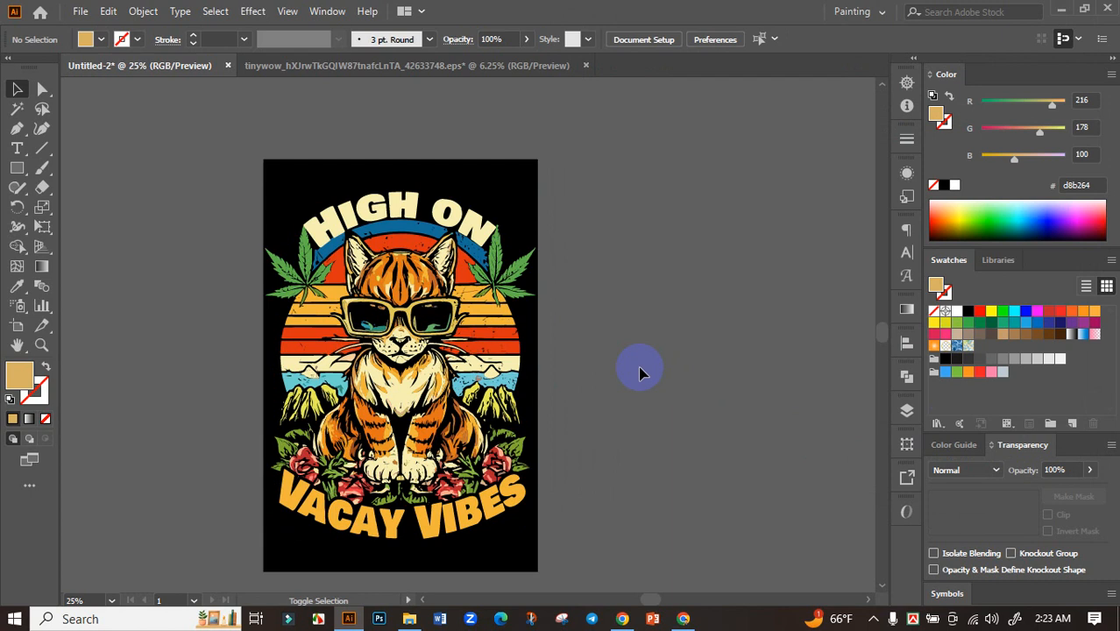
Step: Examine the recoloured cat design and its lettering close up and as a whole
scroll(640, 372, down, 3)
scroll(636, 399, up, 3)
scroll(637, 403, up, 2)
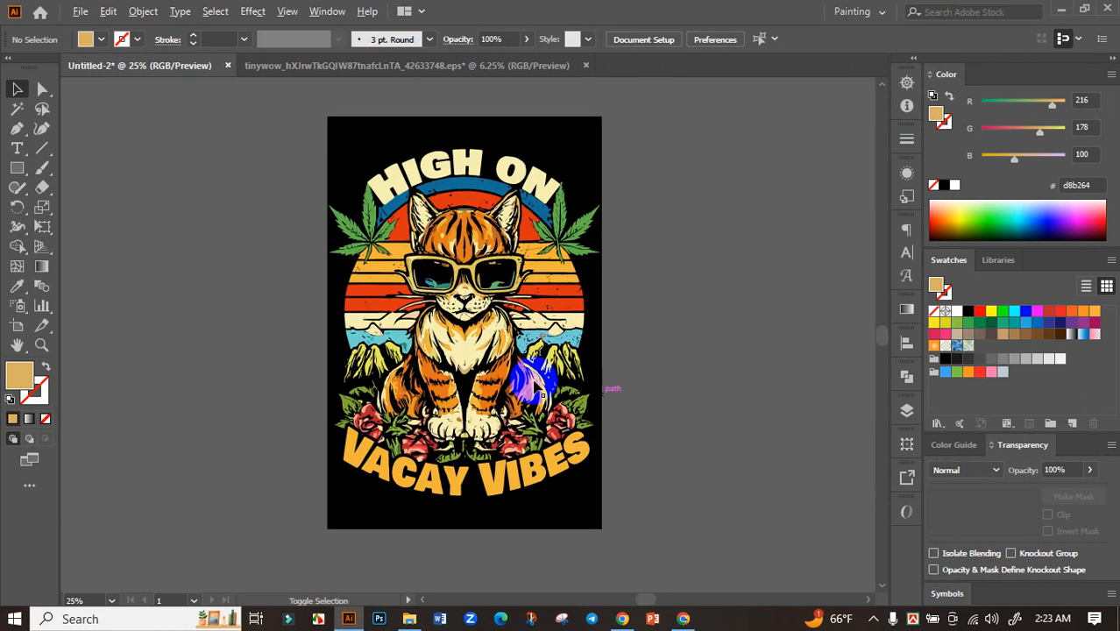
scroll(666, 378, down, 1)
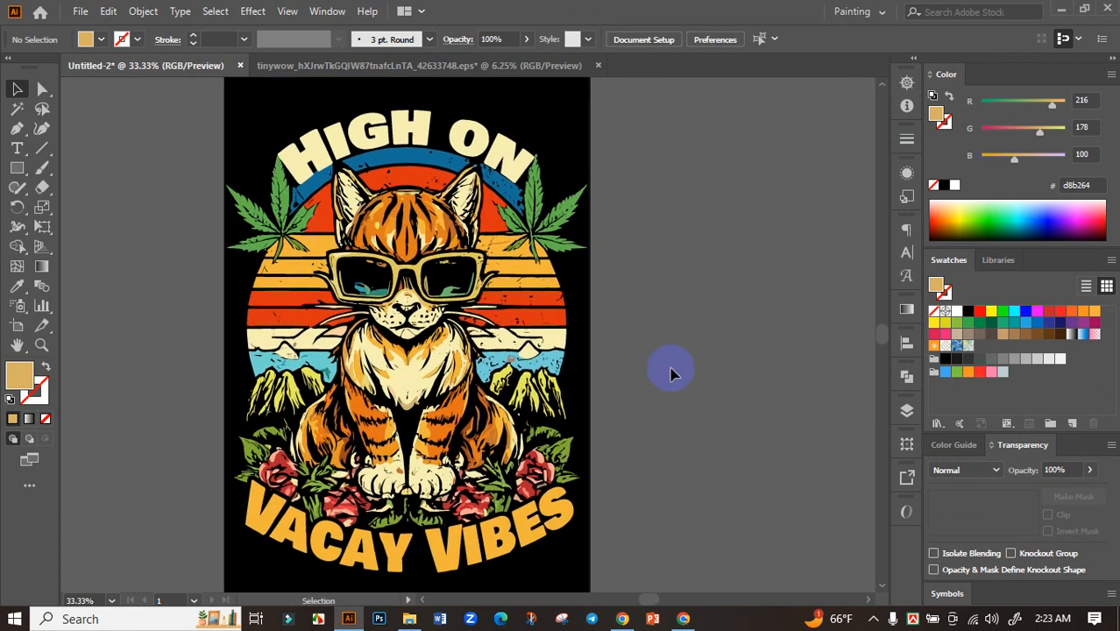
mouse_move(663, 359)
mouse_down()
mouse_move(637, 336)
mouse_move(641, 354)
mouse_up()
click(484, 317)
click(648, 335)
scroll(704, 348, up, 1)
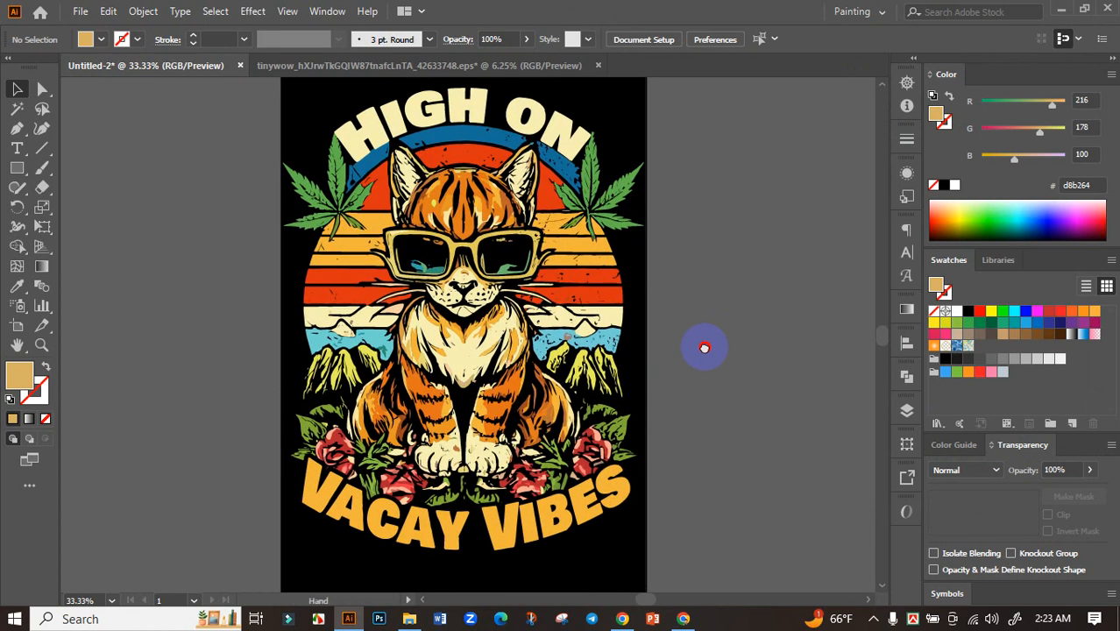
scroll(737, 369, down, 1)
drag(769, 355, 771, 366)
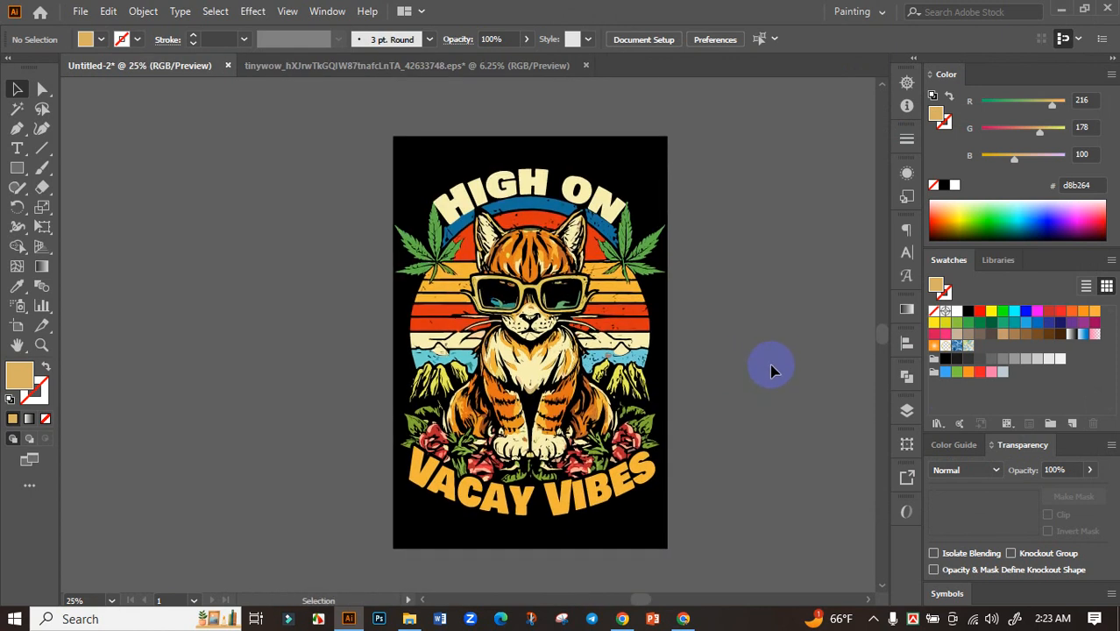